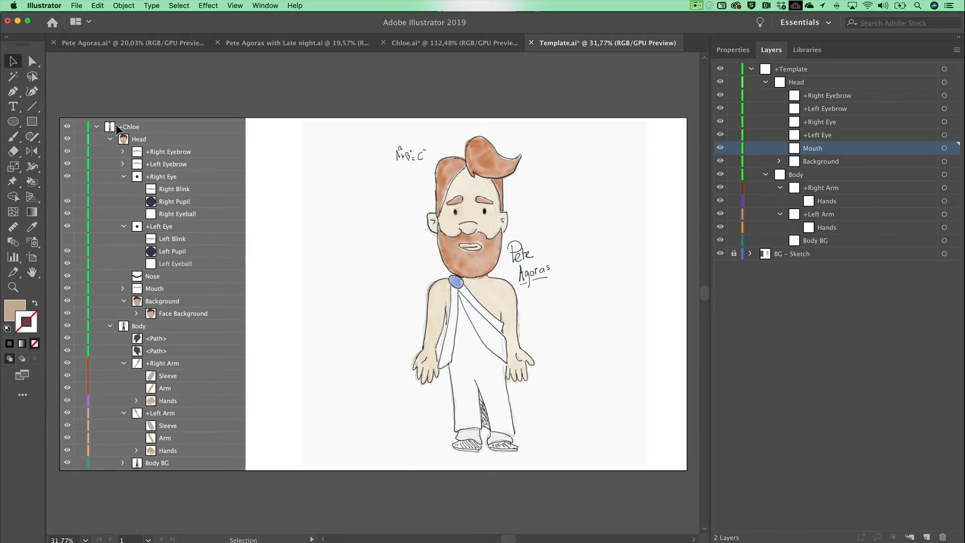
Draw a tall tan ellipse covering the sketched face in the Head layer of Template.ai.
{"action": "left_click", "coordinate": [775, 256]}
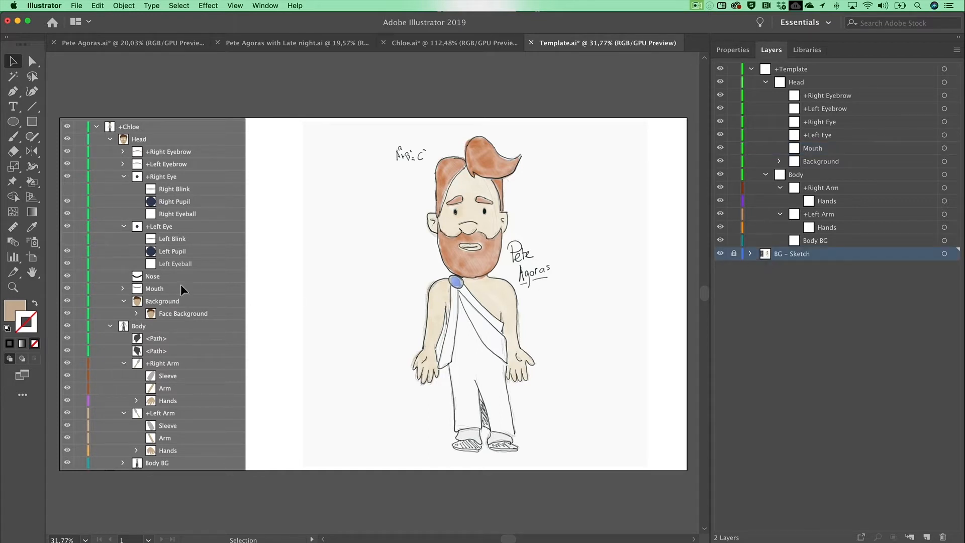
{"action": "left_click", "coordinate": [13, 288]}
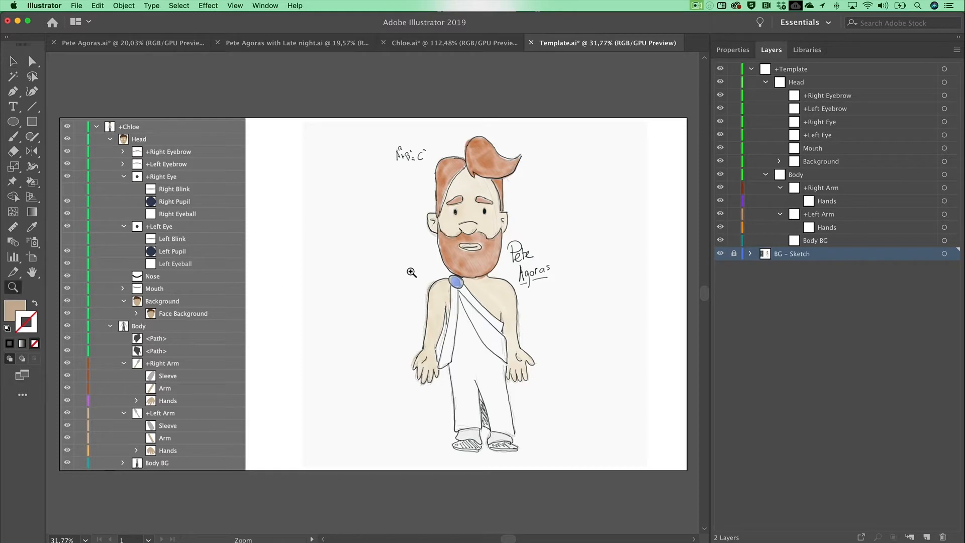
{"action": "left_click", "coordinate": [490, 215]}
{"action": "left_click", "coordinate": [371, 293]}
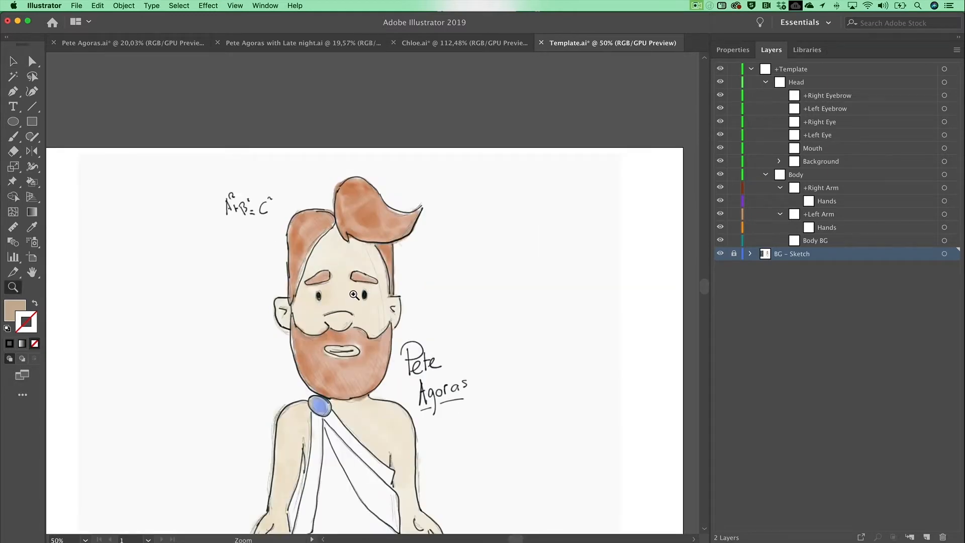
{"action": "left_click", "coordinate": [355, 294]}
{"action": "left_click", "coordinate": [354, 294]}
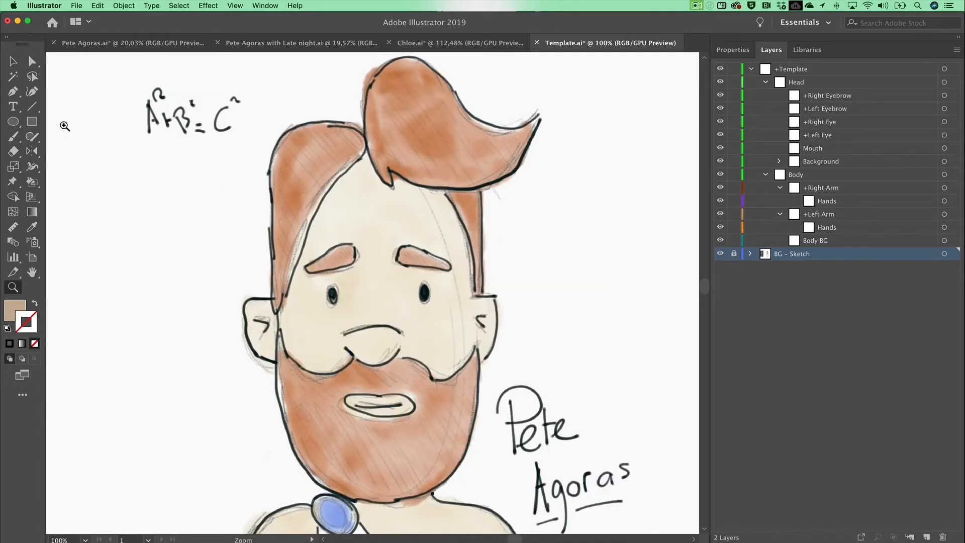
{"action": "left_click", "coordinate": [14, 123]}
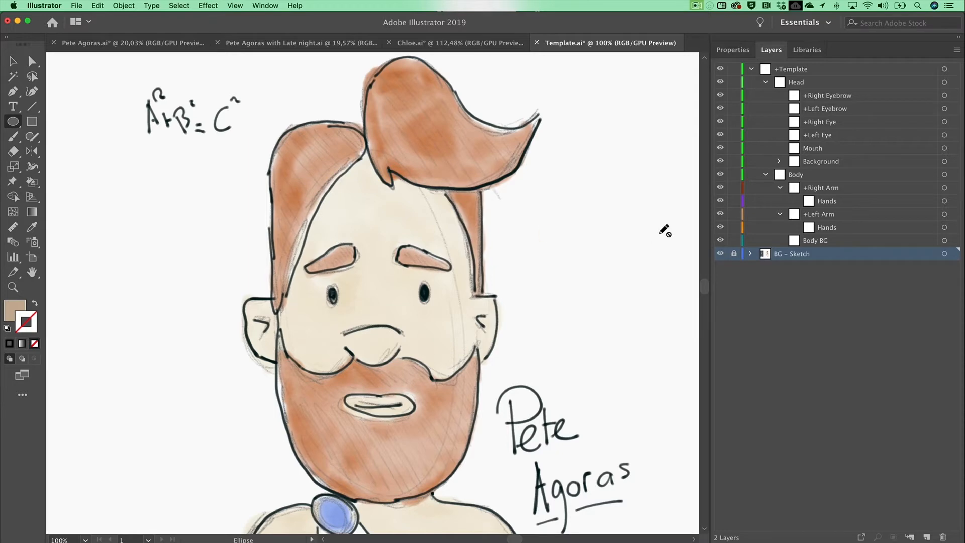
{"action": "left_click", "coordinate": [796, 83]}
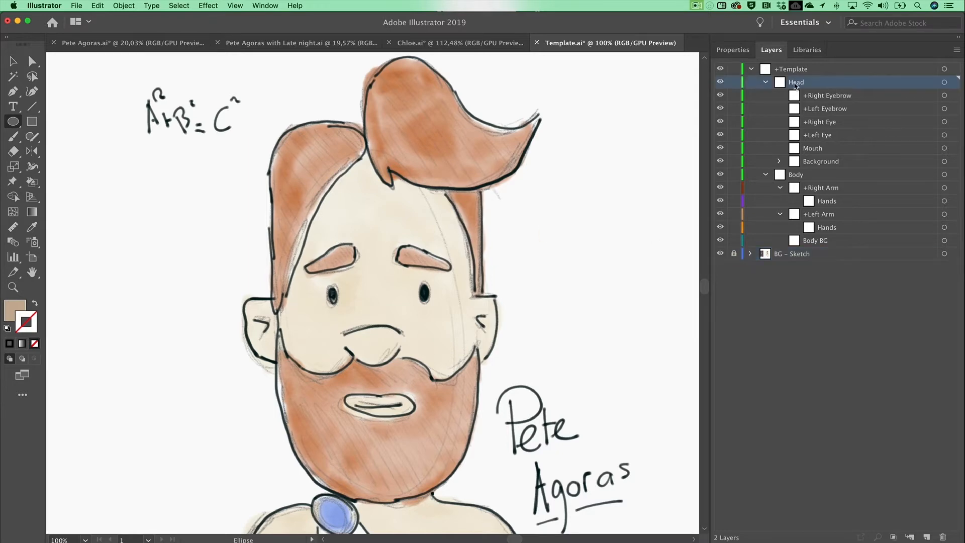
{"action": "left_click_drag", "start_coordinate": [291, 150], "coordinate": [499, 507]}
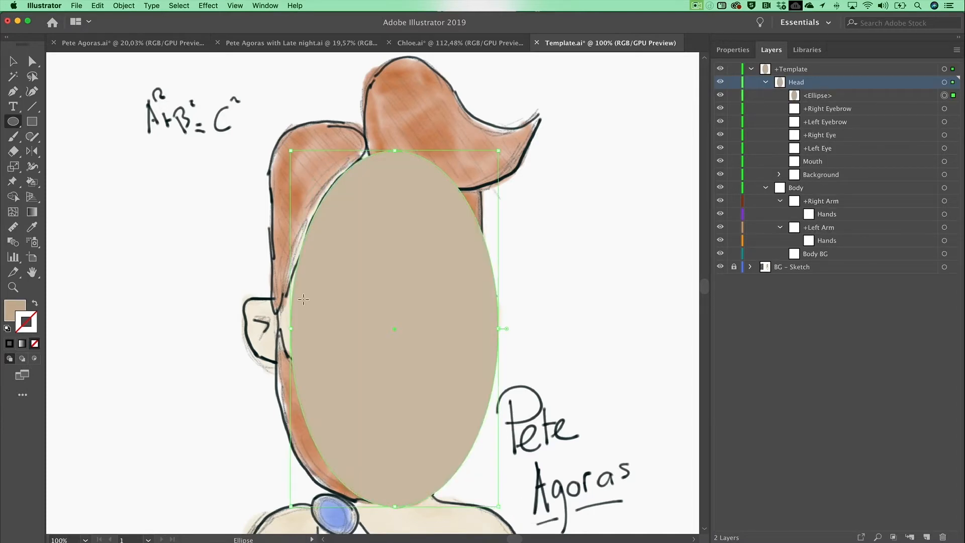
Align the face ellipse with the sketched head and move it into the Background layer inside Head.
{"action": "key", "text": "v"}
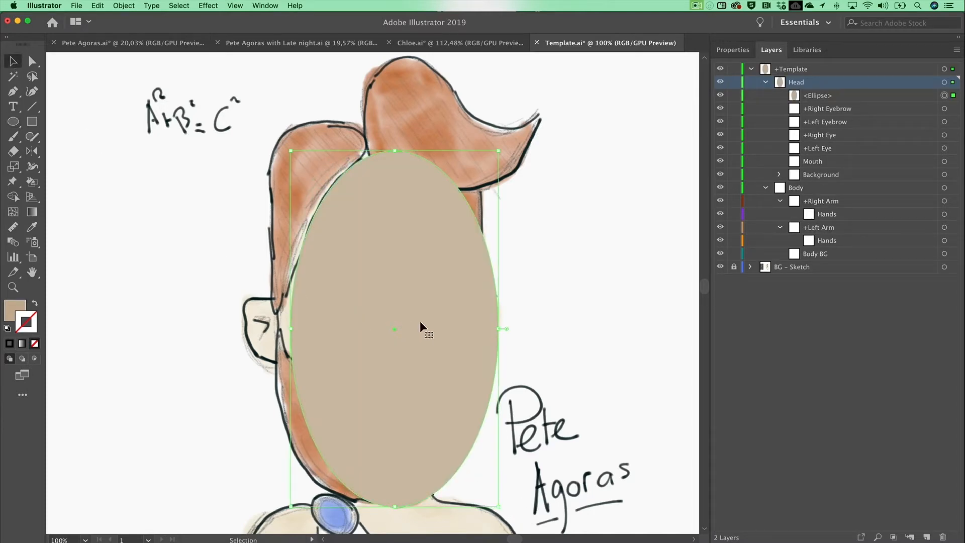
{"action": "left_click_drag", "start_coordinate": [421, 323], "coordinate": [410, 323]}
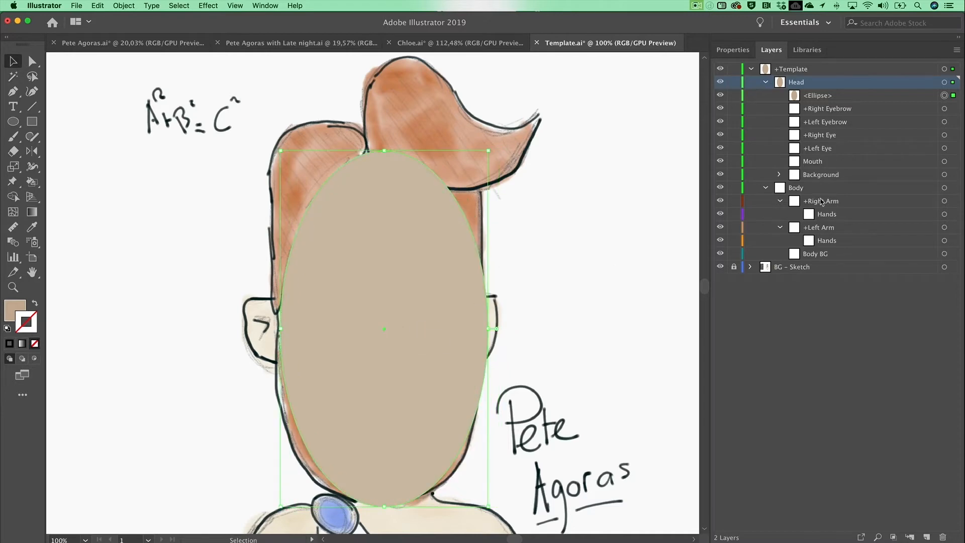
{"action": "left_click_drag", "start_coordinate": [799, 98], "coordinate": [807, 175]}
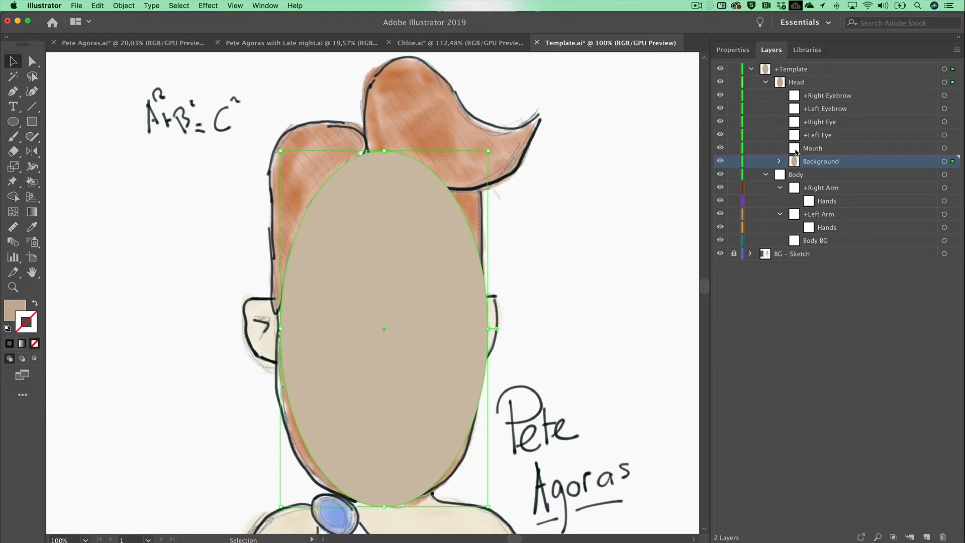
Copy the whole Mouth layer's artwork from Chloe.ai and paste it into Template.ai with Paste Remembers Layers on.
{"action": "left_click", "coordinate": [472, 43]}
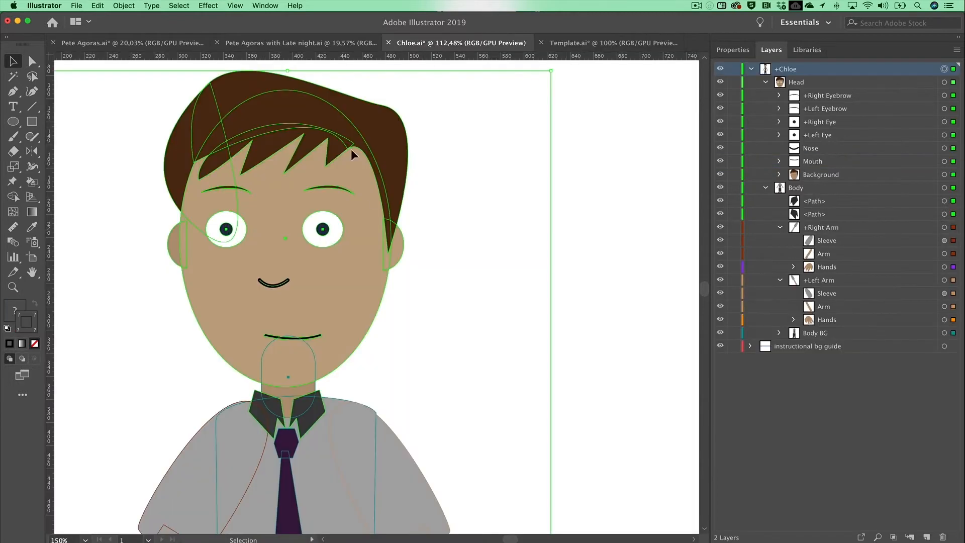
{"action": "left_click", "coordinate": [808, 163]}
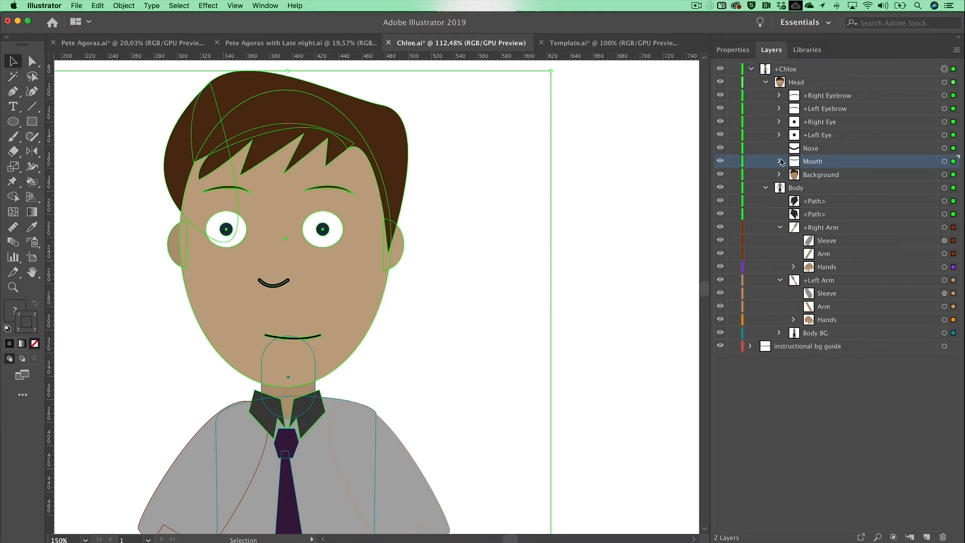
{"action": "left_click", "coordinate": [779, 162]}
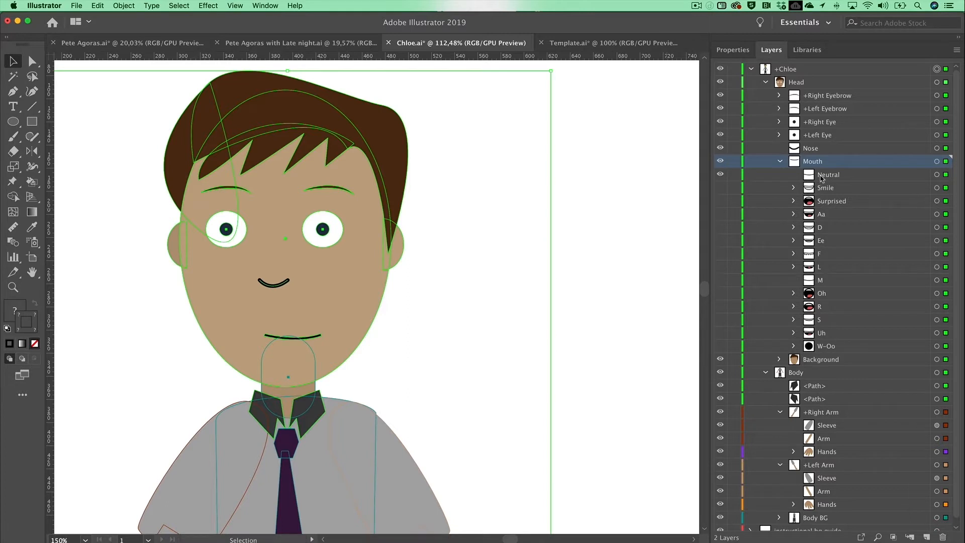
{"action": "left_click", "coordinate": [937, 161]}
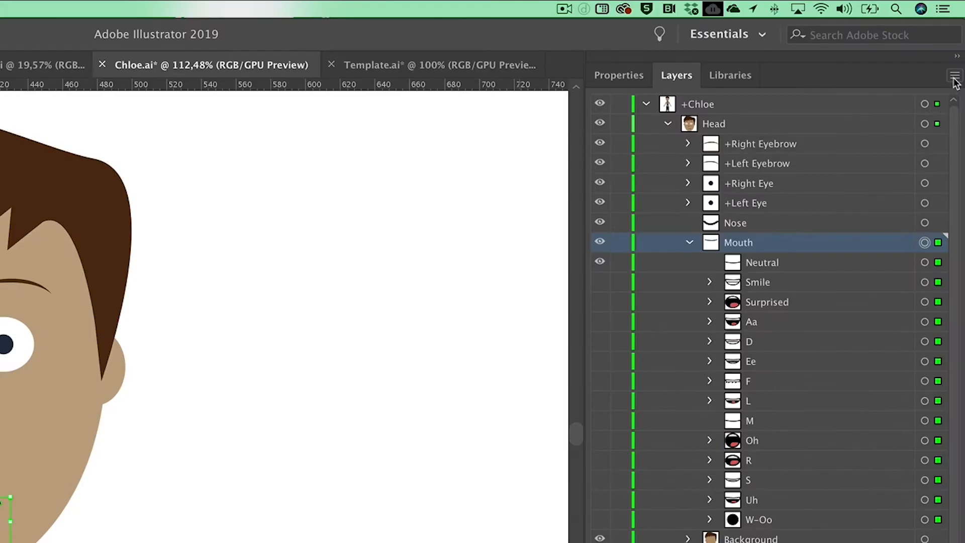
{"action": "left_click", "coordinate": [955, 78]}
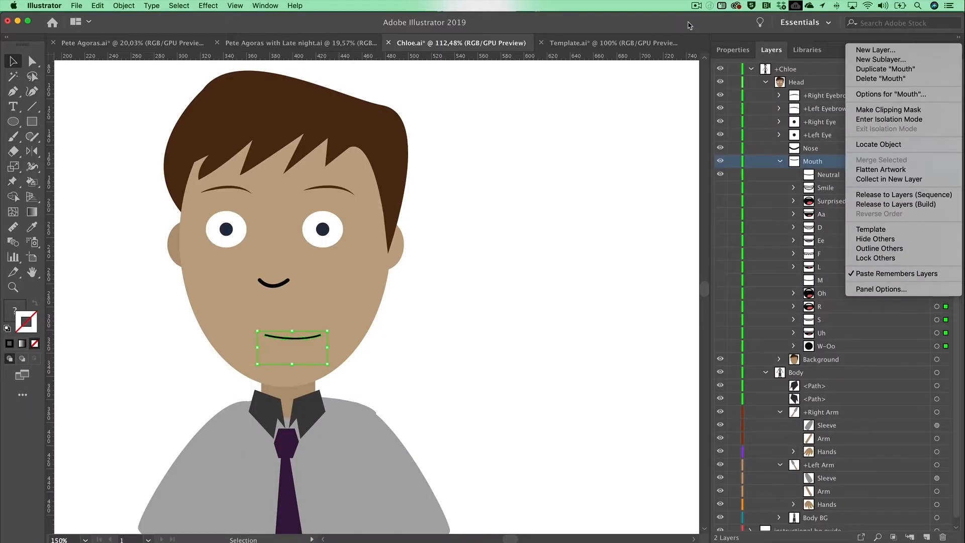
{"action": "left_click", "coordinate": [689, 28]}
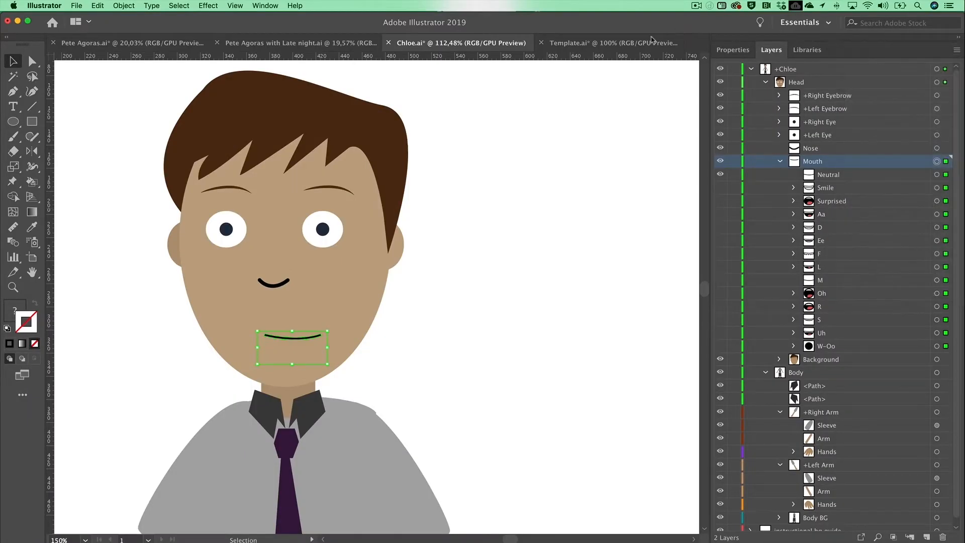
{"action": "left_click", "coordinate": [624, 44]}
{"action": "key", "text": "super+v"}
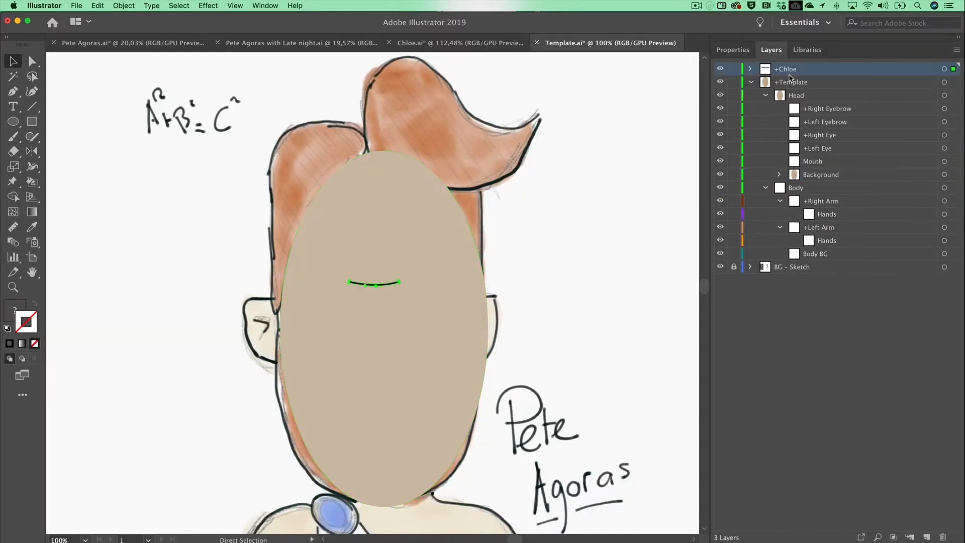
Move the pasted Mouth layer from +Chloe into the template's Head layer and delete the empty Mouth layer.
{"action": "left_click", "coordinate": [751, 69]}
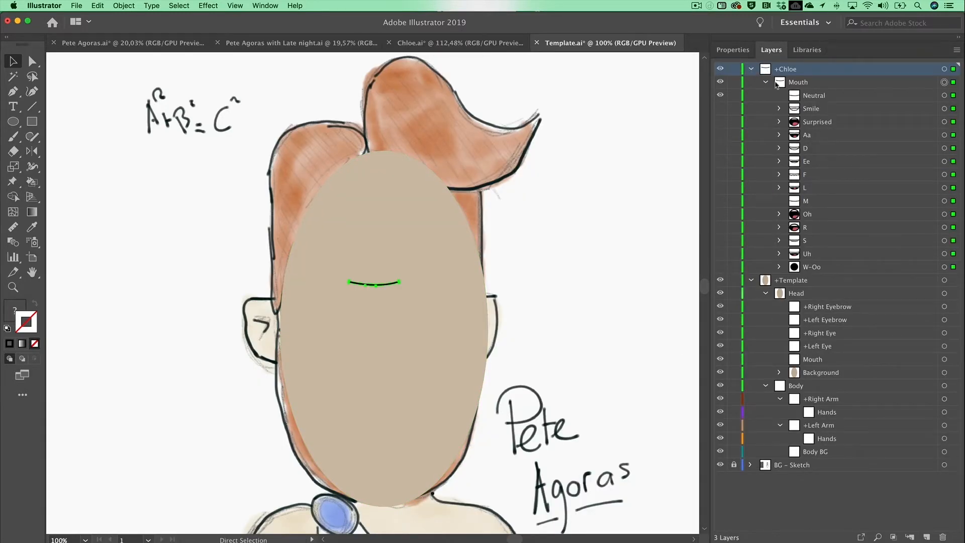
{"action": "left_click", "coordinate": [765, 82]}
{"action": "left_click", "coordinate": [781, 84]}
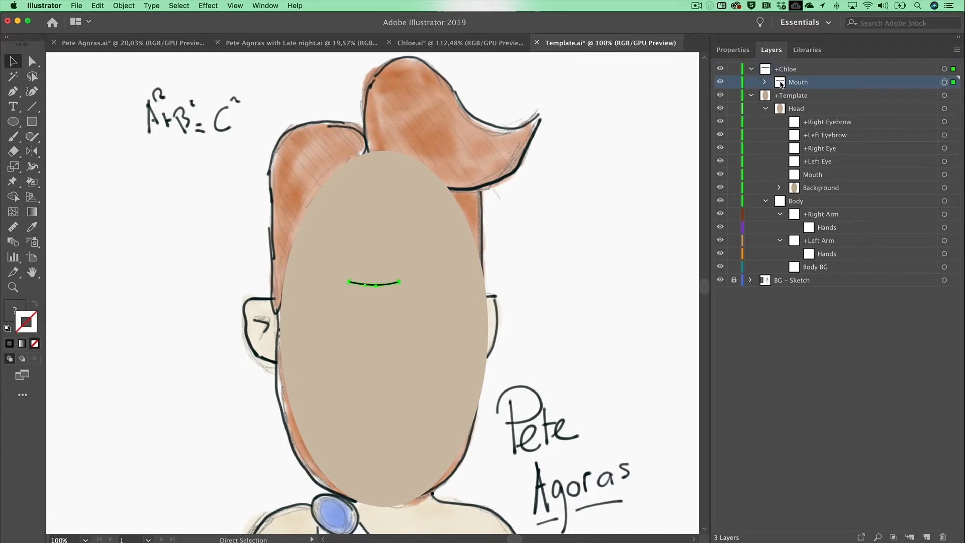
{"action": "left_click_drag", "start_coordinate": [782, 85], "coordinate": [799, 168]}
{"action": "left_click", "coordinate": [830, 175]}
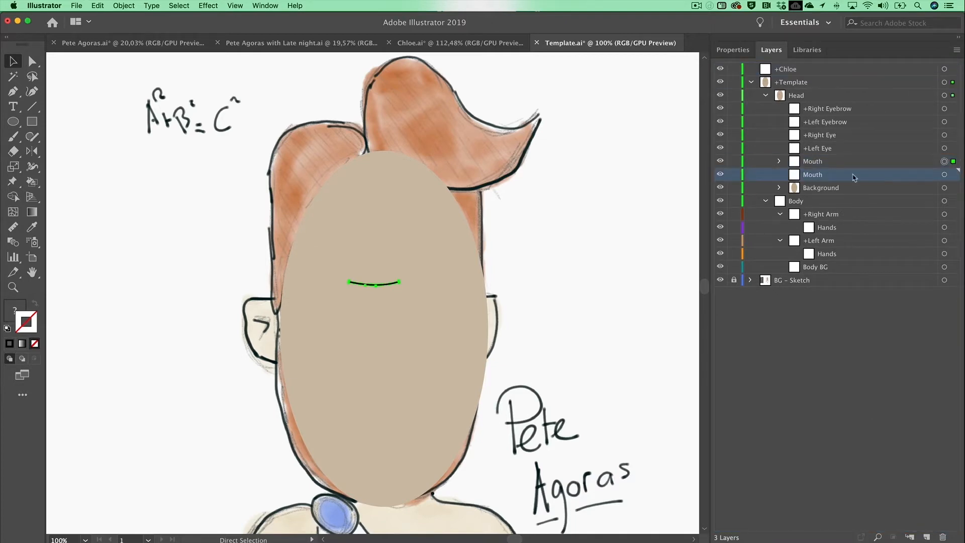
{"action": "left_click", "coordinate": [950, 538]}
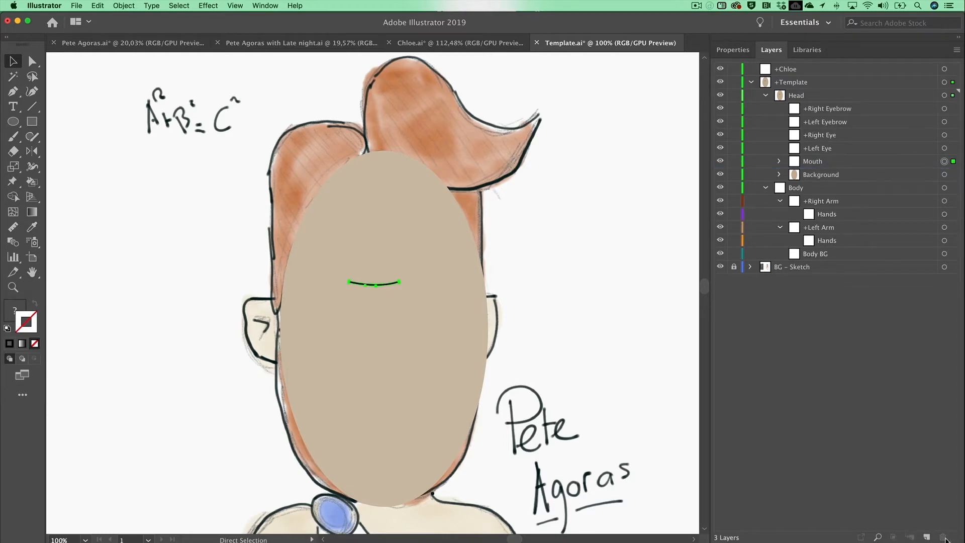
Select all artwork in the Mouth layer and move it down to the lower part of the face.
{"action": "left_click", "coordinate": [945, 162]}
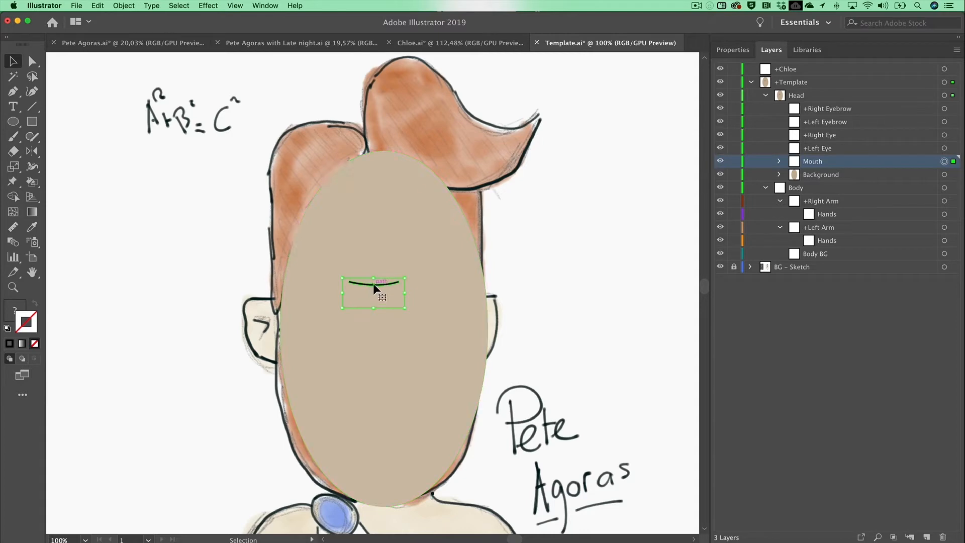
{"action": "left_click_drag", "start_coordinate": [373, 283], "coordinate": [385, 403]}
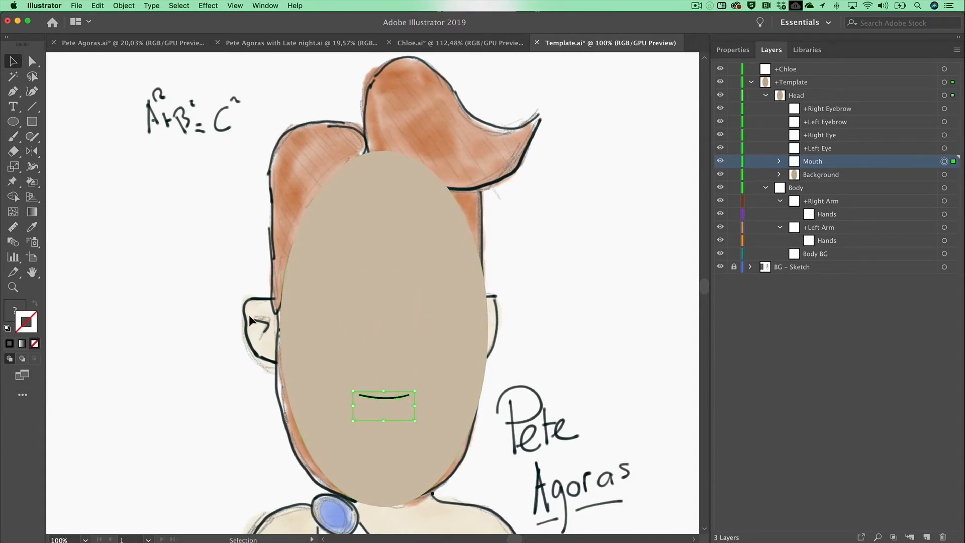
{"action": "left_click", "coordinate": [192, 242]}
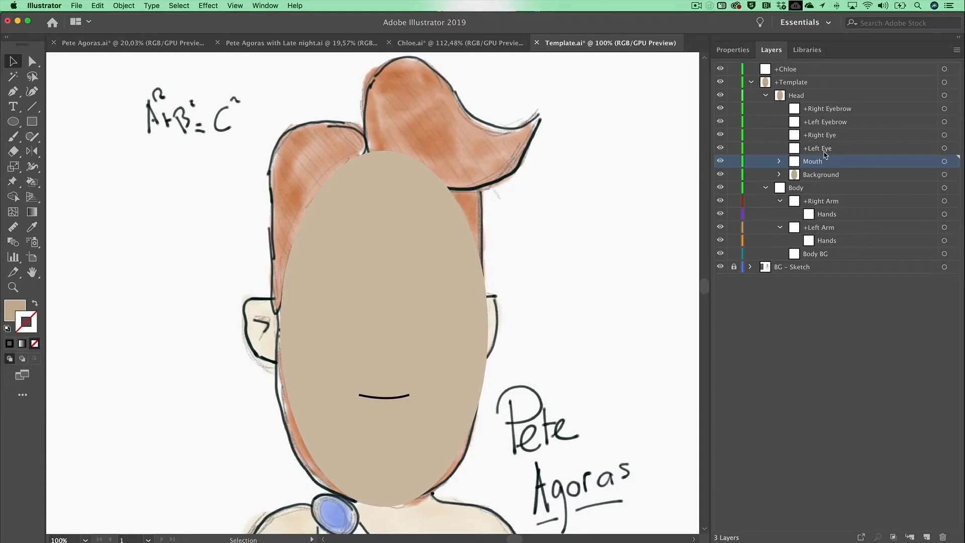
Draw a small narrow upright ellipse as an eye on the left half of the face and fill it with black 000000.
{"action": "left_click", "coordinate": [436, 195]}
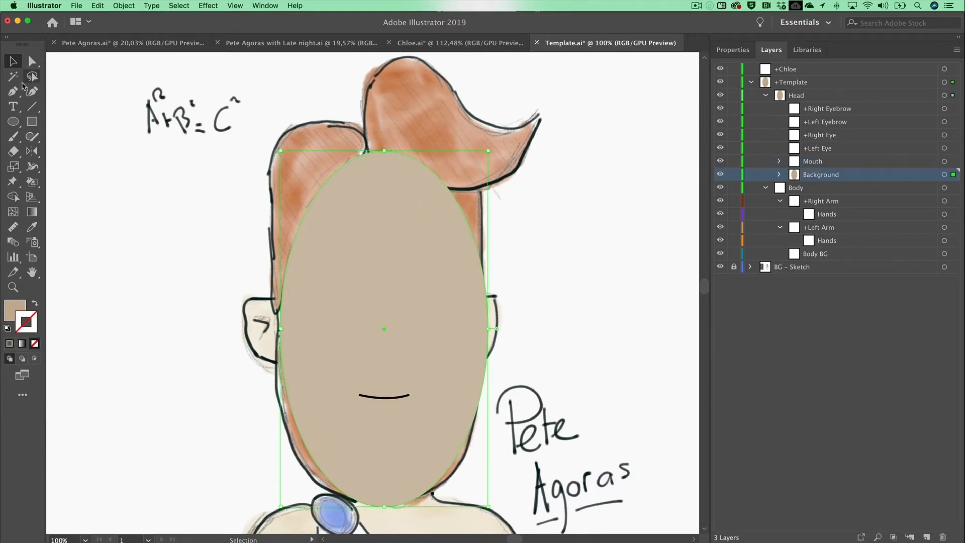
{"action": "left_click", "coordinate": [13, 123]}
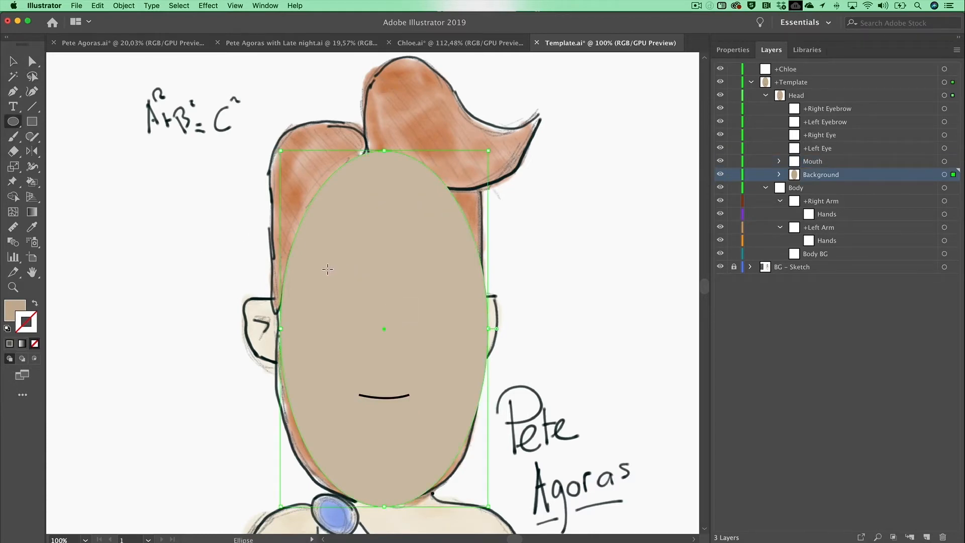
{"action": "left_click_drag", "start_coordinate": [331, 272], "coordinate": [343, 297]}
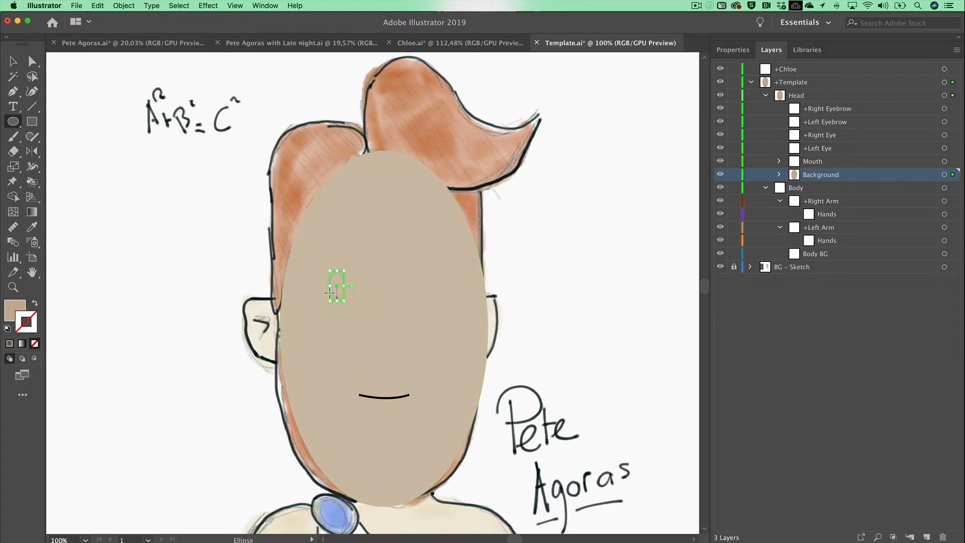
{"action": "double_click", "coordinate": [15, 310]}
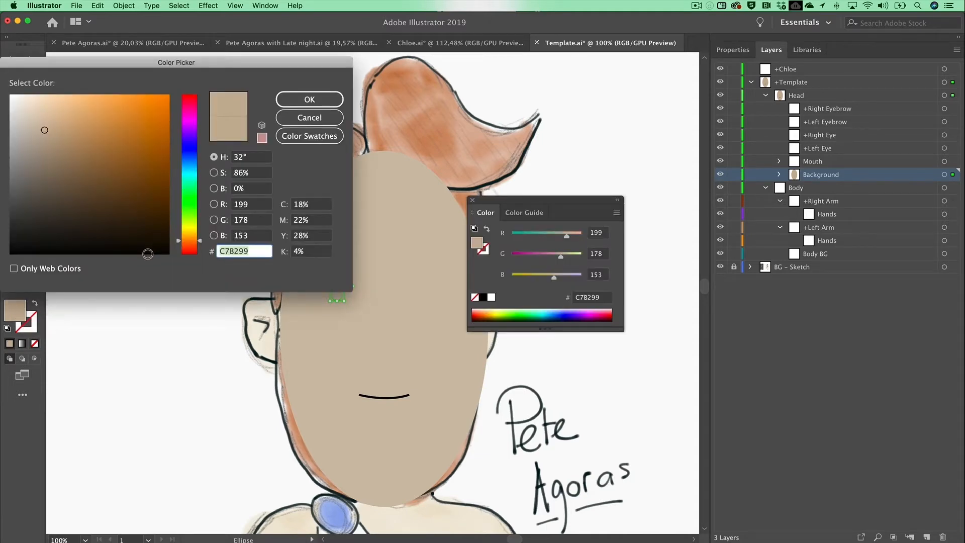
{"action": "mouse_move", "coordinate": [146, 253]}
{"action": "left_mouse_down"}
{"action": "mouse_move", "coordinate": [3, 280]}
{"action": "mouse_move", "coordinate": [42, 131]}
{"action": "left_mouse_up"}
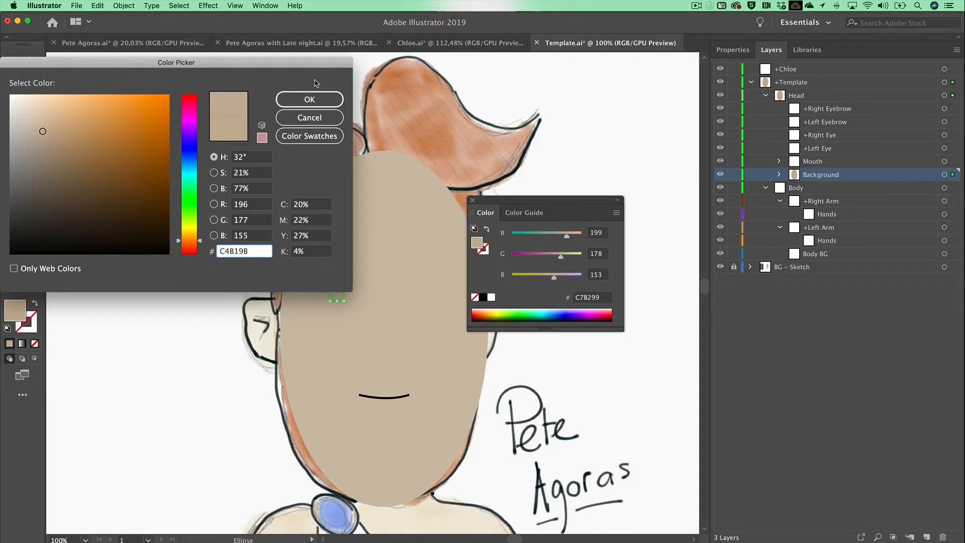
{"action": "left_click", "coordinate": [11, 253]}
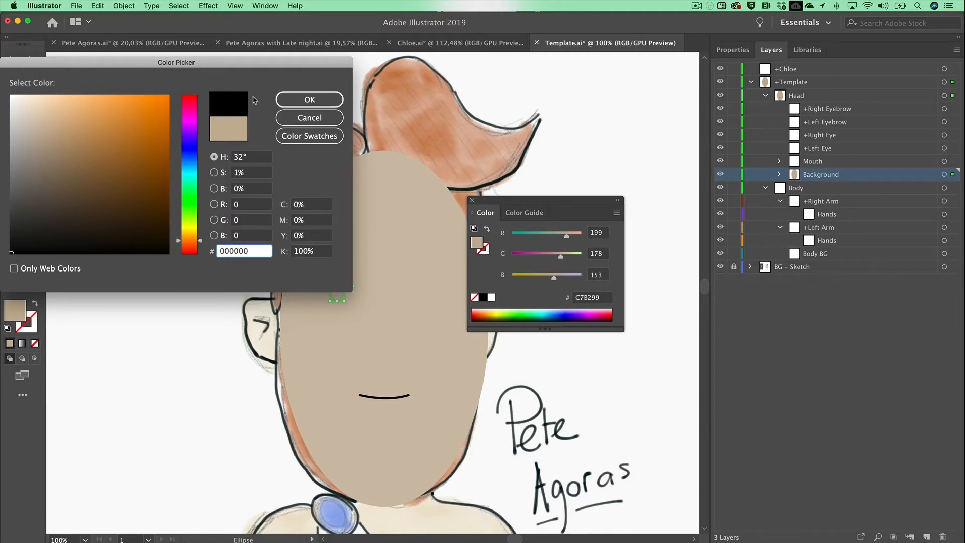
{"action": "left_click", "coordinate": [297, 99]}
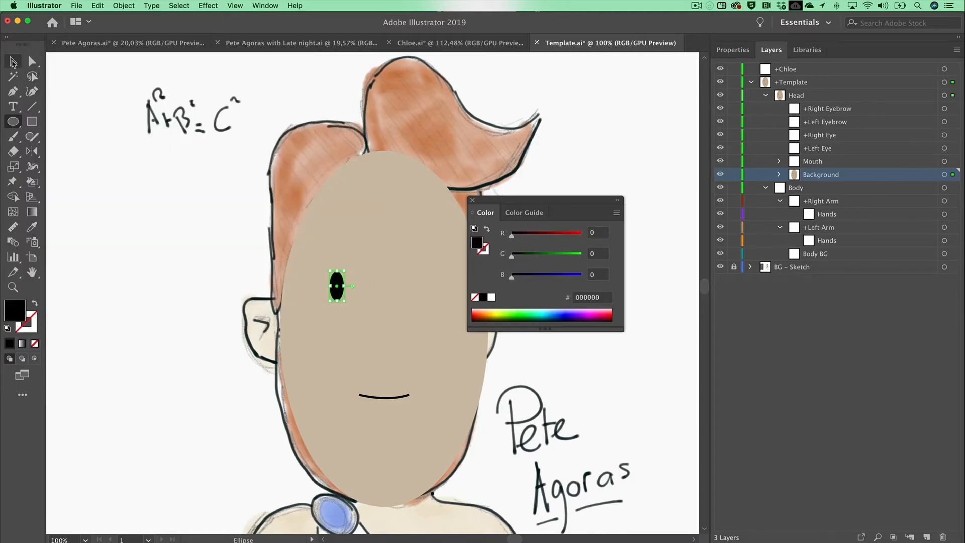
Shift the black eye slightly toward the middle of the face and deselect it.
{"action": "left_click", "coordinate": [13, 61]}
{"action": "left_click_drag", "start_coordinate": [340, 293], "coordinate": [345, 293]}
{"action": "left_click", "coordinate": [170, 216]}
Draw a small black rectangle above the eye as an eyebrow and round its upper corners.
{"action": "left_click", "coordinate": [32, 122]}
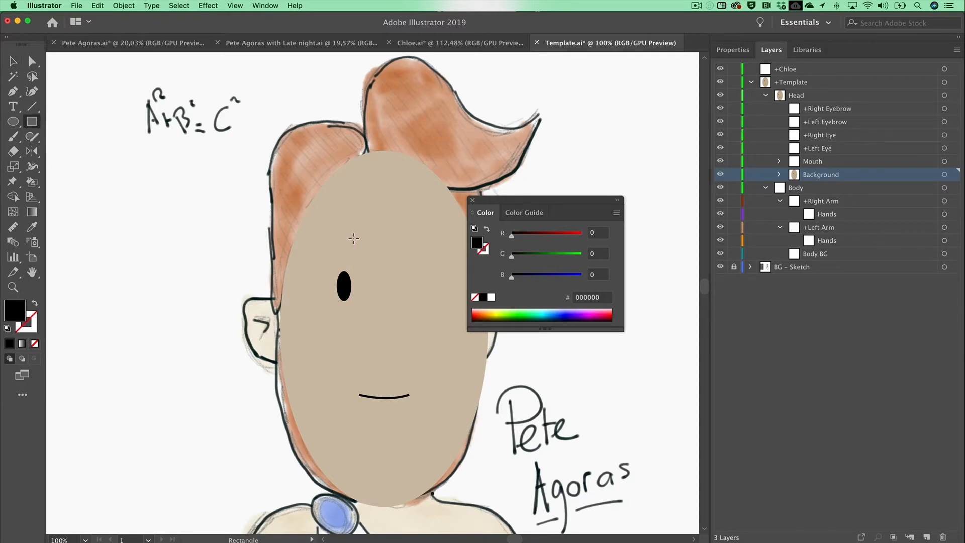
{"action": "left_click_drag", "start_coordinate": [353, 239], "coordinate": [311, 256]}
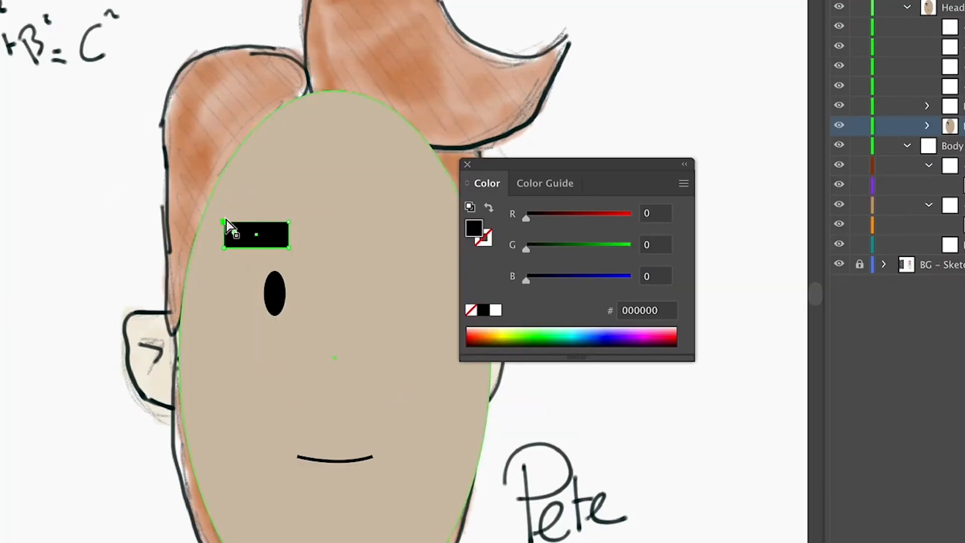
{"action": "left_click_drag", "start_coordinate": [225, 222], "coordinate": [237, 240]}
{"action": "key", "text": "v"}
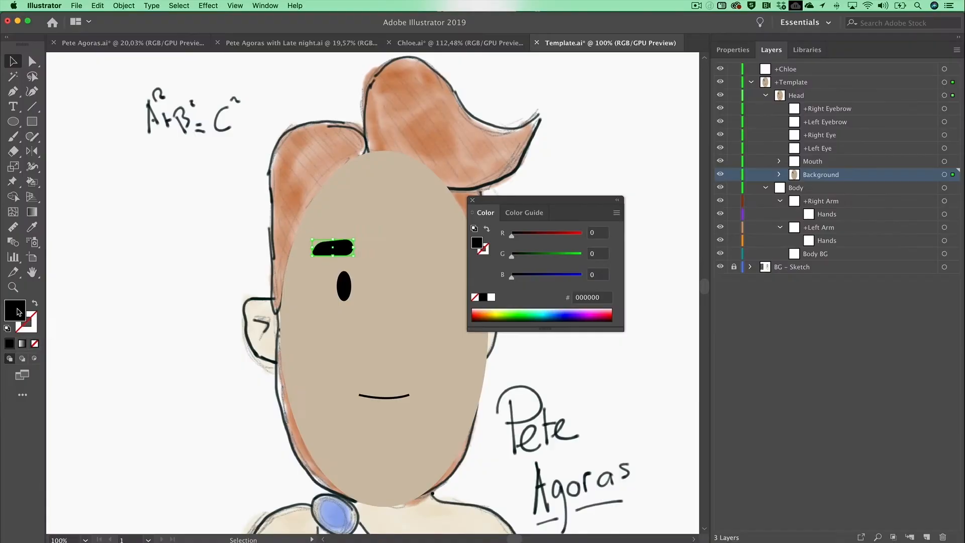
Fill the eyebrow with dark brown 6B3800 and shift it slightly toward the middle of the face, above the eye.
{"action": "double_click", "coordinate": [15, 311]}
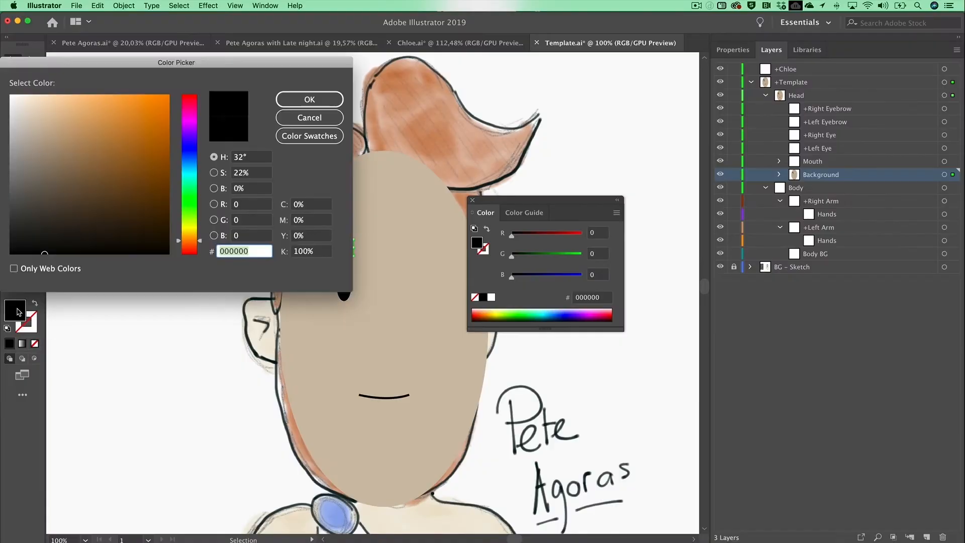
{"action": "left_click_drag", "start_coordinate": [145, 185], "coordinate": [173, 188]}
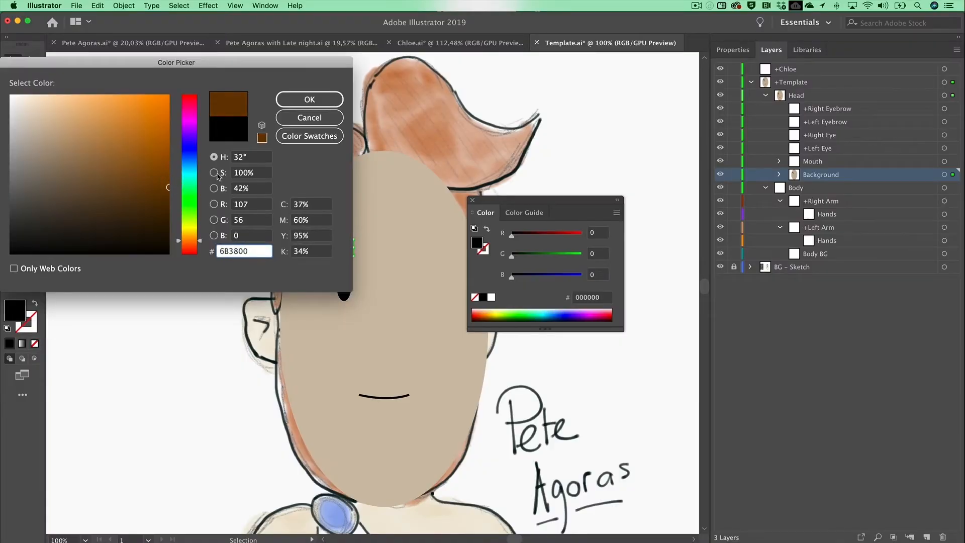
{"action": "left_click", "coordinate": [315, 106]}
{"action": "left_click", "coordinate": [473, 200]}
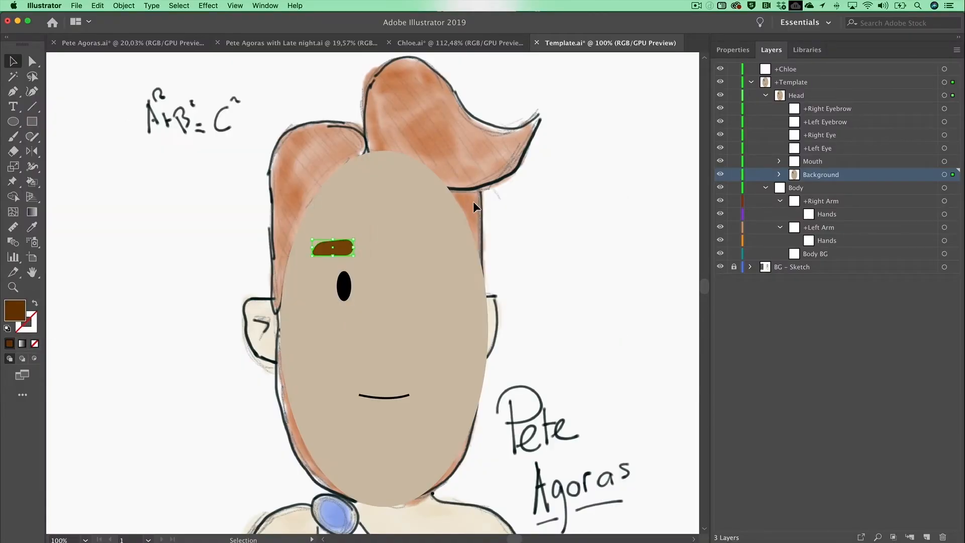
{"action": "left_click_drag", "start_coordinate": [345, 250], "coordinate": [349, 250]}
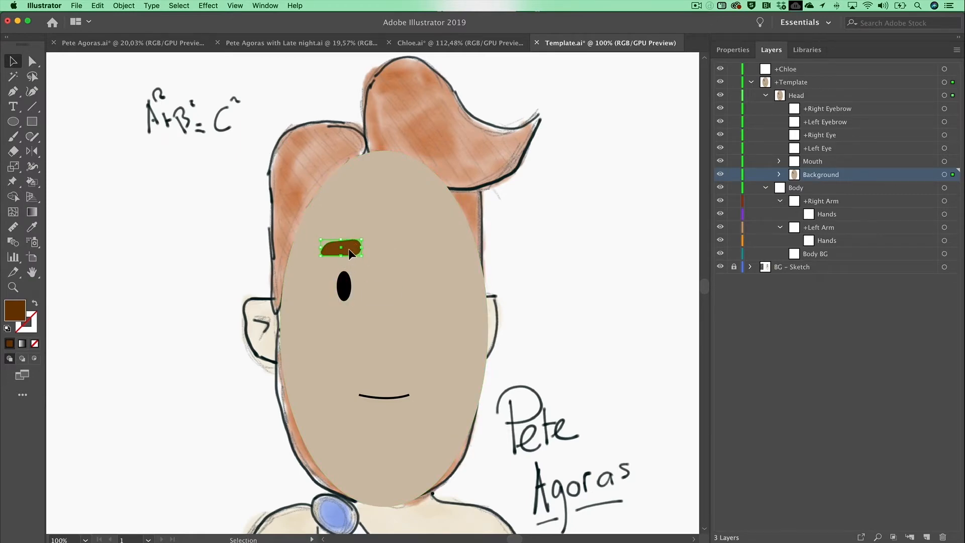
Move the black eye from the Background layer to +Right Eye and the brown eyebrow to +Right Eyebrow.
{"action": "left_click", "coordinate": [346, 294]}
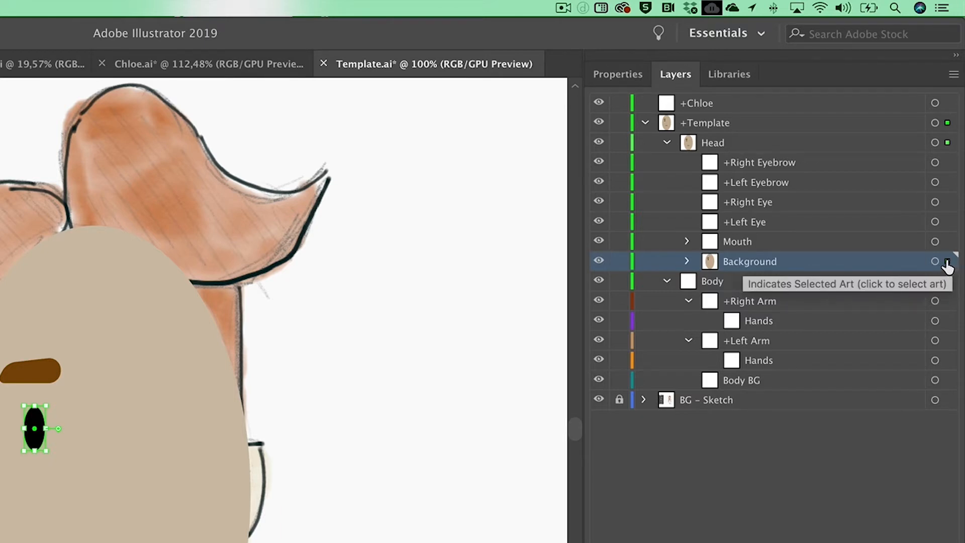
{"action": "left_click_drag", "start_coordinate": [948, 266], "coordinate": [947, 211]}
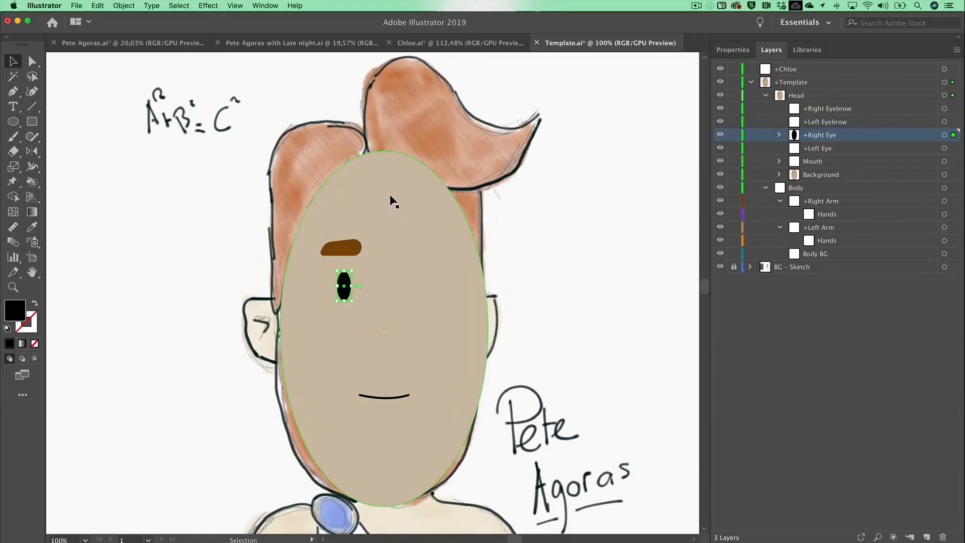
{"action": "left_click", "coordinate": [348, 245]}
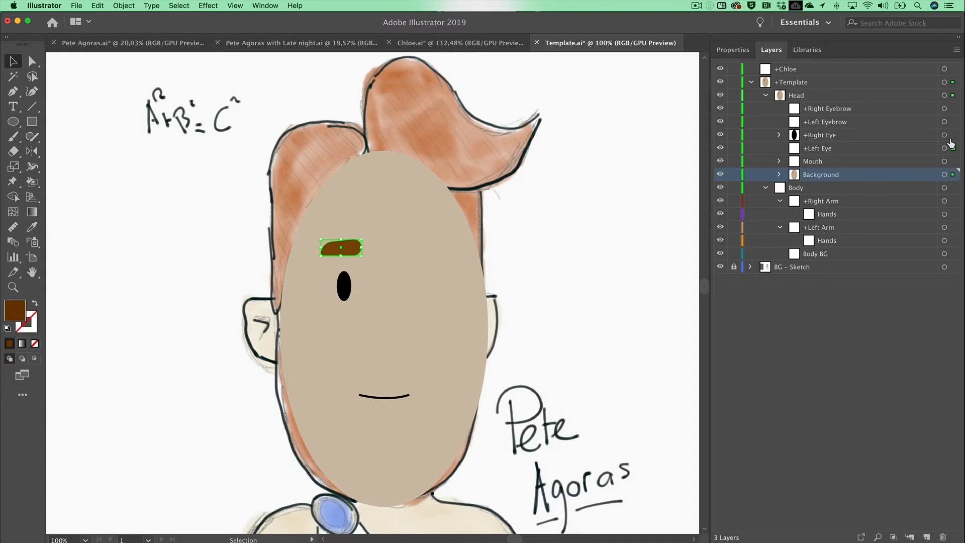
{"action": "left_click_drag", "start_coordinate": [951, 120], "coordinate": [952, 109]}
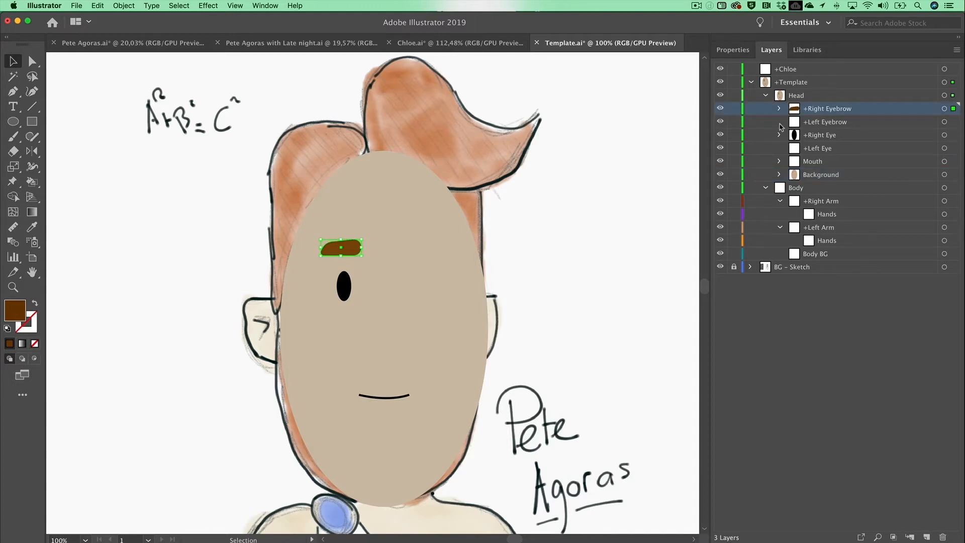
Duplicate the eye and eyebrow onto the other half of the face and reflect the copies across the vertical axis.
{"action": "left_click", "coordinate": [344, 297], "text": "shift"}
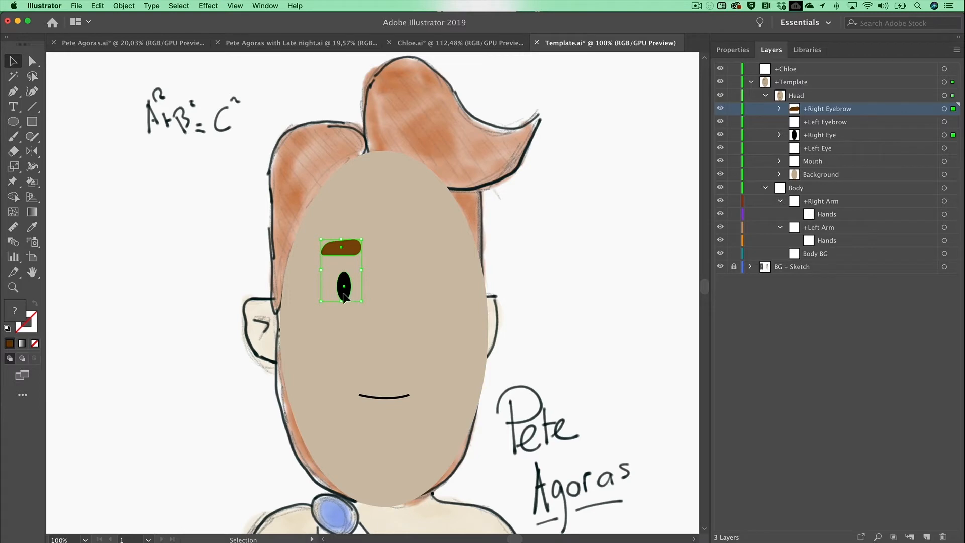
{"action": "left_click_drag", "start_coordinate": [344, 294], "coordinate": [427, 285]}
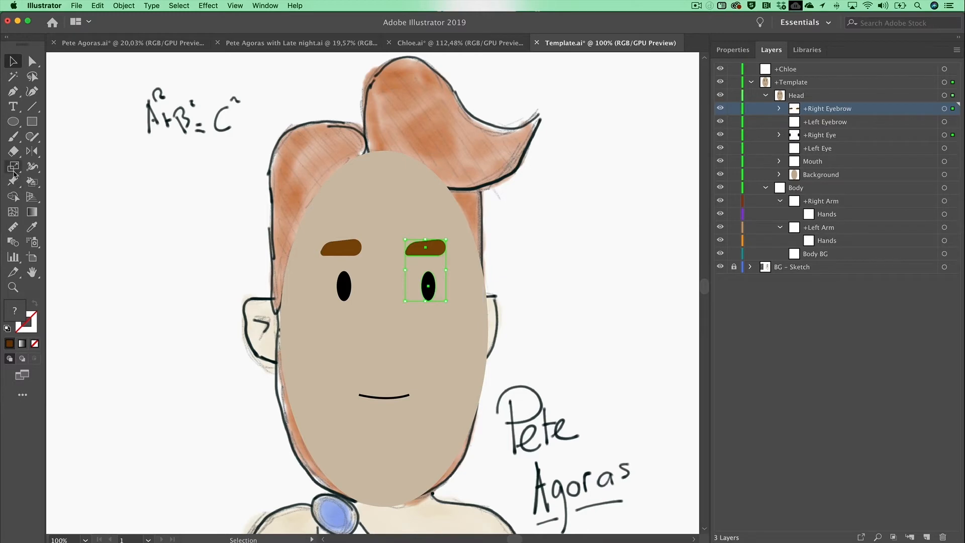
{"action": "left_click", "coordinate": [31, 151]}
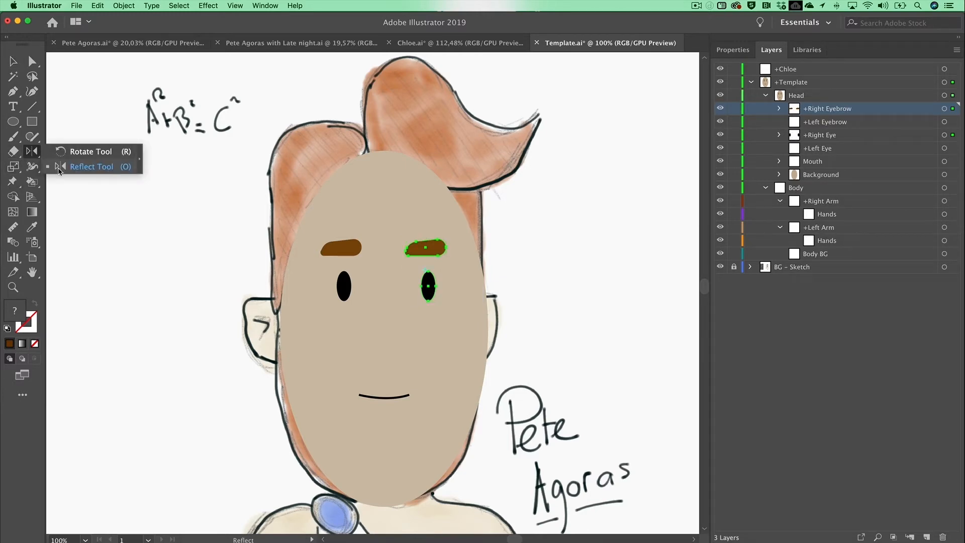
{"action": "left_click", "coordinate": [59, 169]}
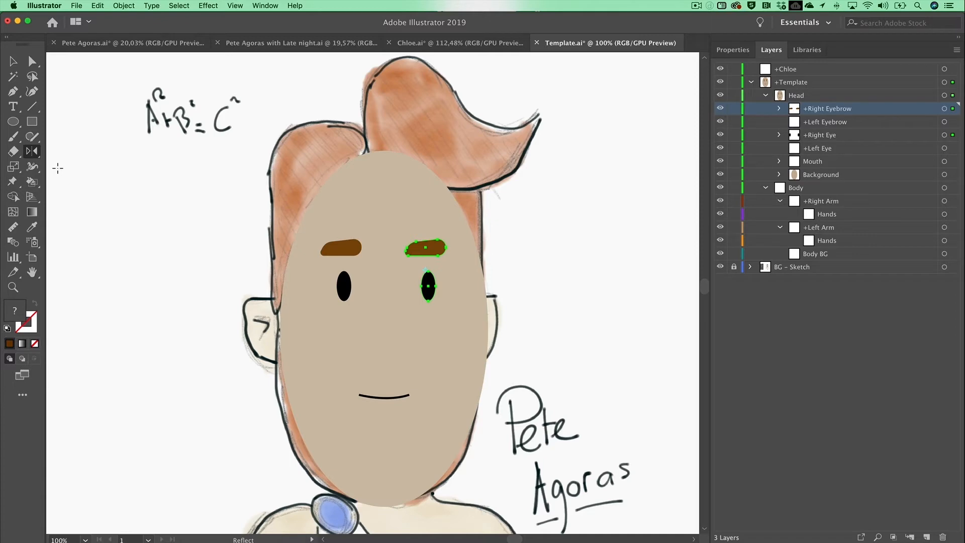
{"action": "double_click", "coordinate": [34, 154]}
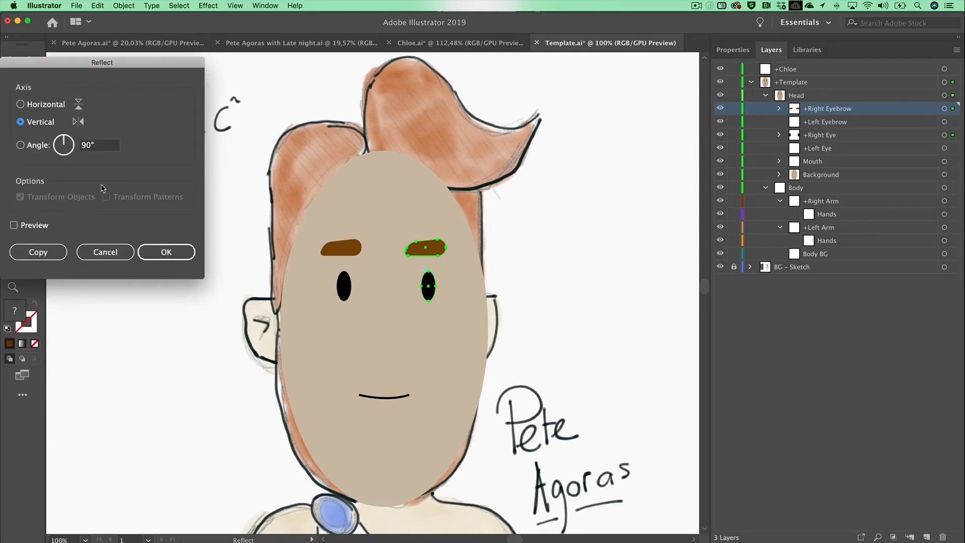
{"action": "left_click", "coordinate": [171, 254]}
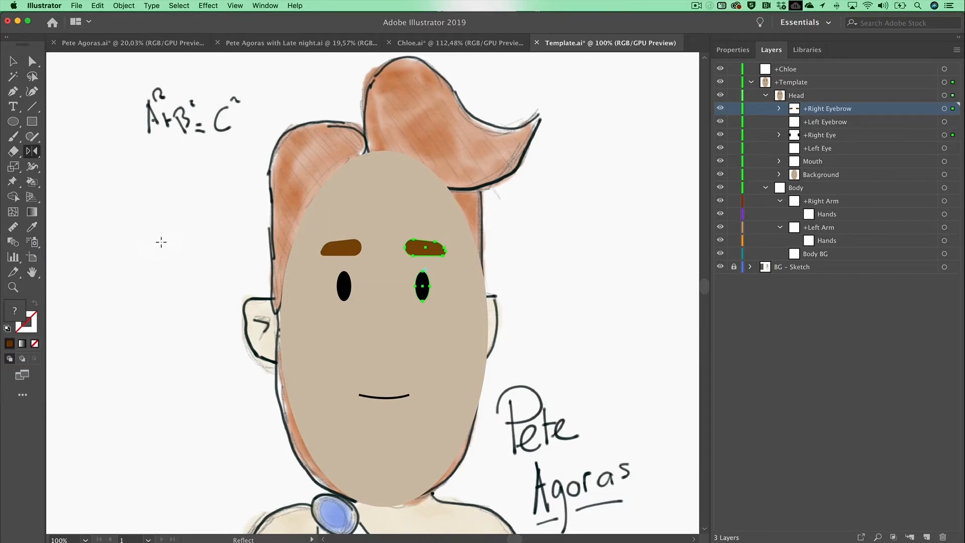
{"action": "left_click", "coordinate": [13, 61]}
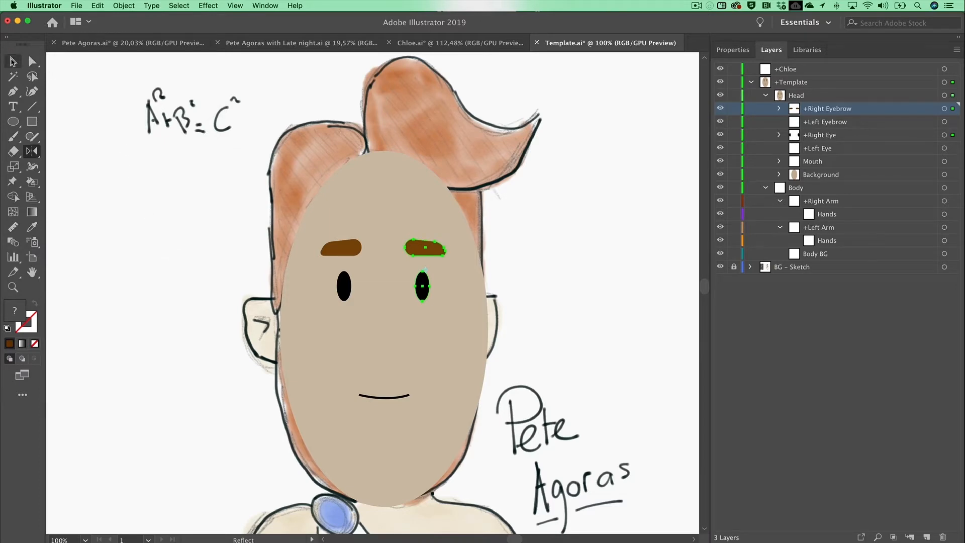
{"action": "left_click", "coordinate": [128, 257]}
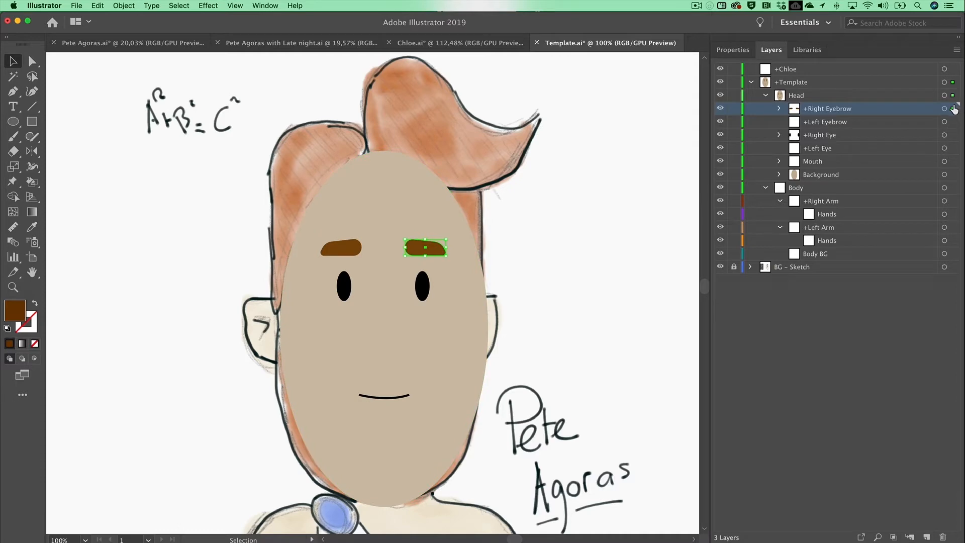
Move the mirrored eyebrow to the +Left Eyebrow layer and the copied eye to +Left Eye, then deselect.
{"action": "left_click_drag", "start_coordinate": [955, 125], "coordinate": [954, 122]}
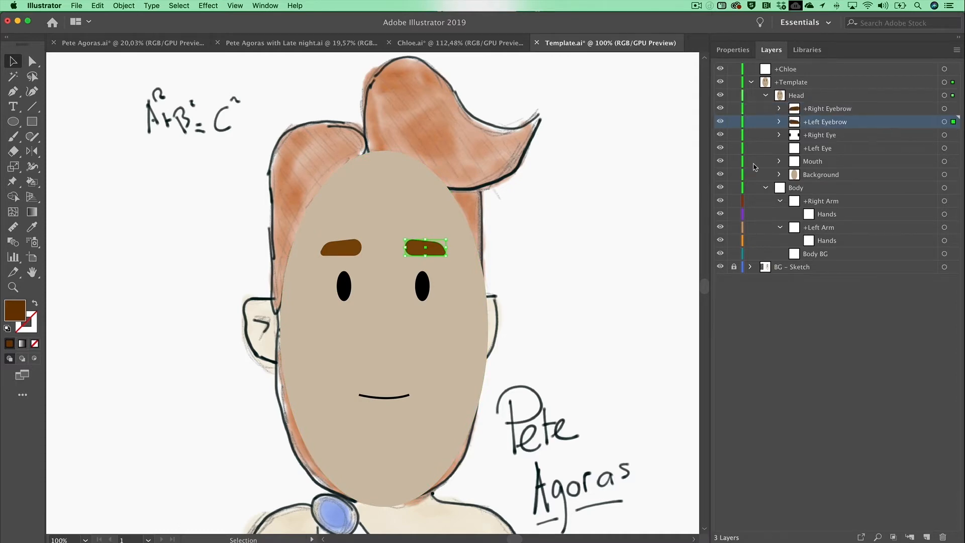
{"action": "left_click", "coordinate": [425, 291]}
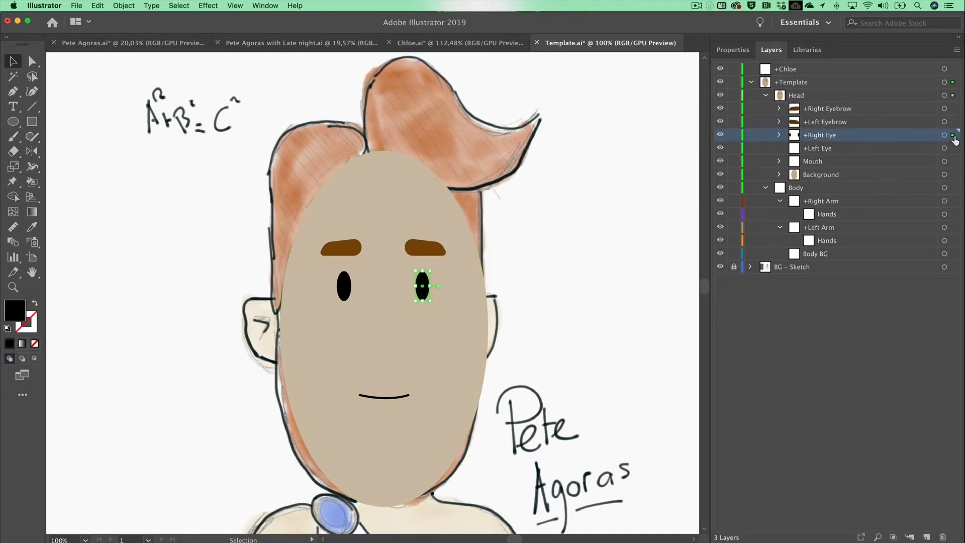
{"action": "left_click_drag", "start_coordinate": [955, 152], "coordinate": [954, 152]}
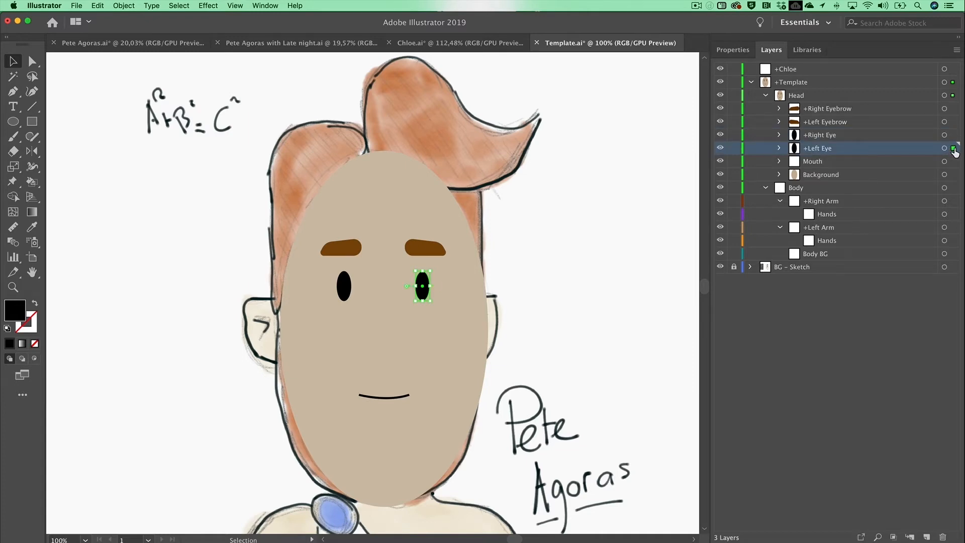
{"action": "left_click", "coordinate": [538, 241]}
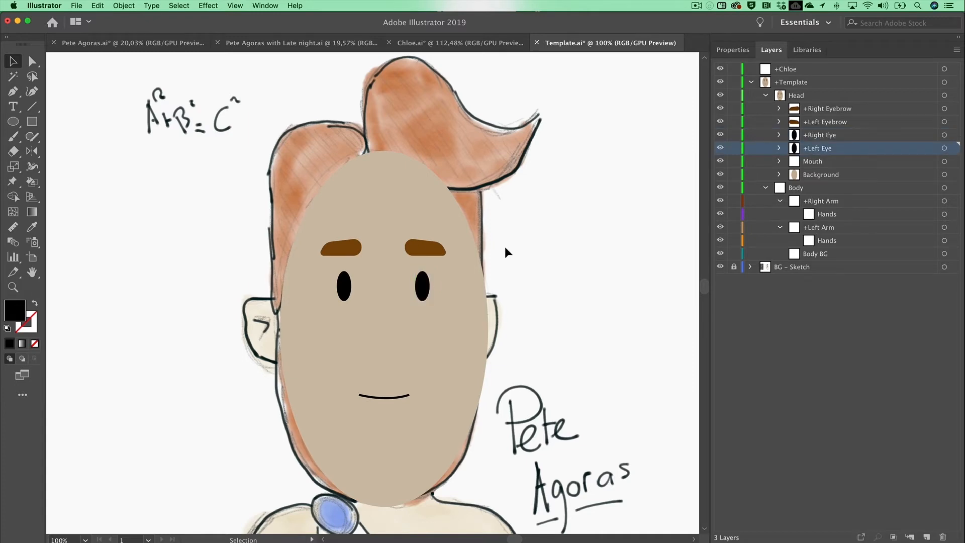
Draw a closed beard shape with the Pen tool, with a wavy upper edge between the ears and a rounded bottom at the chin.
{"action": "left_click", "coordinate": [13, 93]}
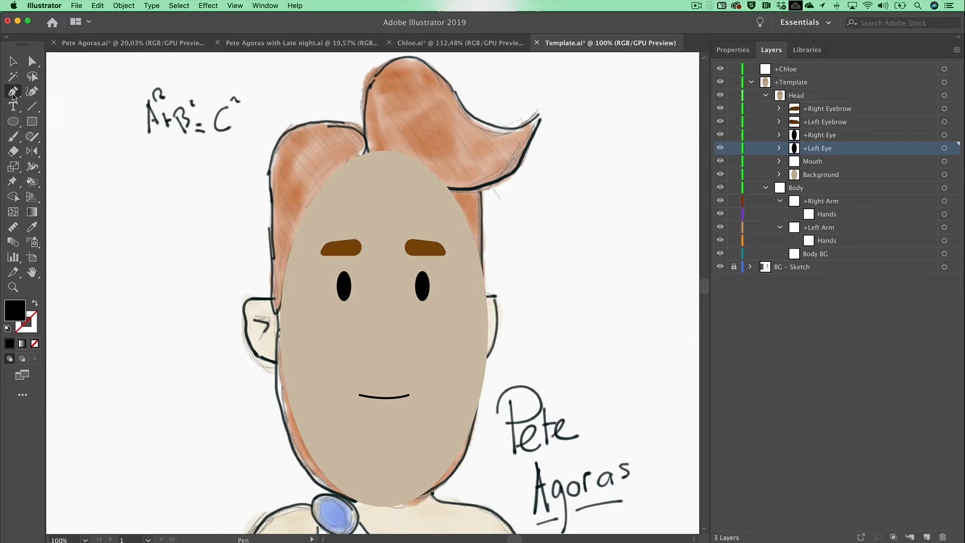
{"action": "left_click", "coordinate": [280, 312]}
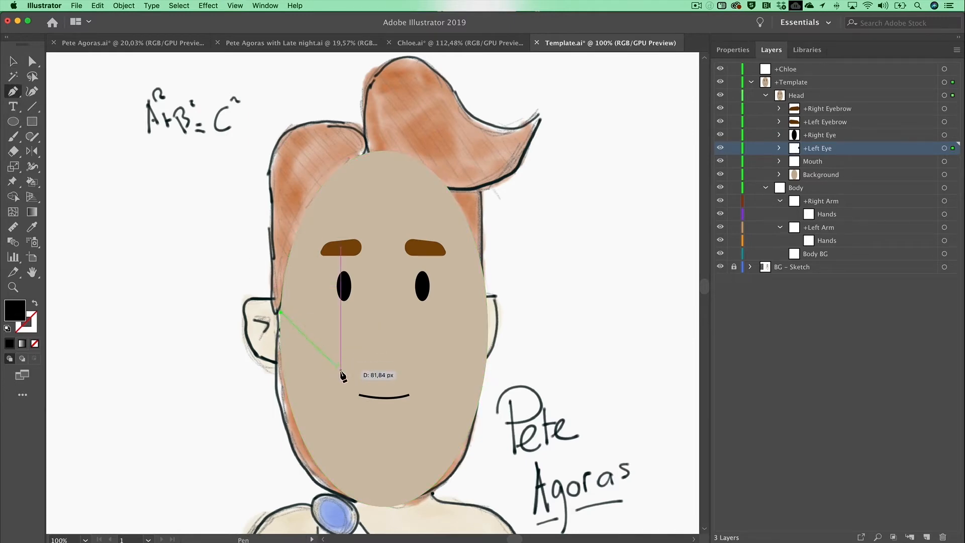
{"action": "left_click_drag", "start_coordinate": [336, 363], "coordinate": [365, 363]}
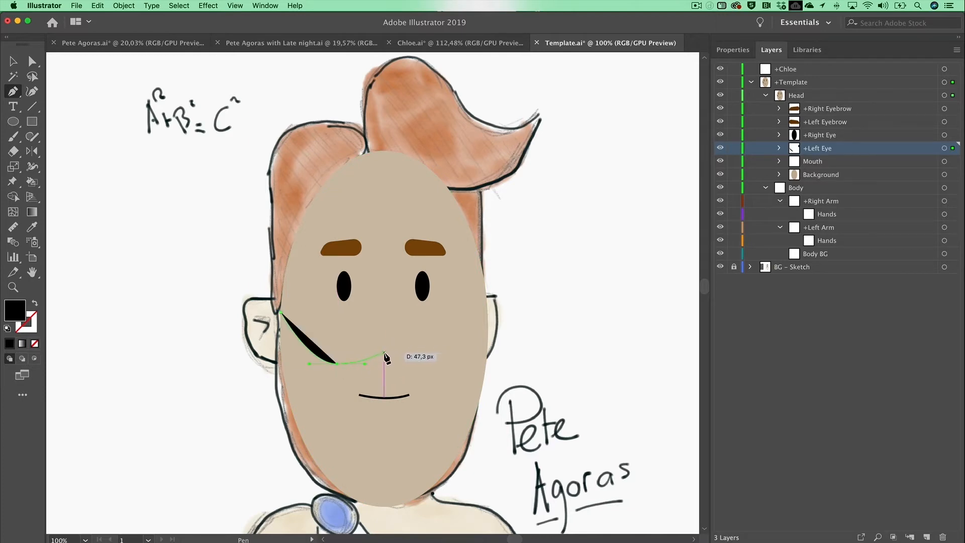
{"action": "left_click", "coordinate": [384, 352]}
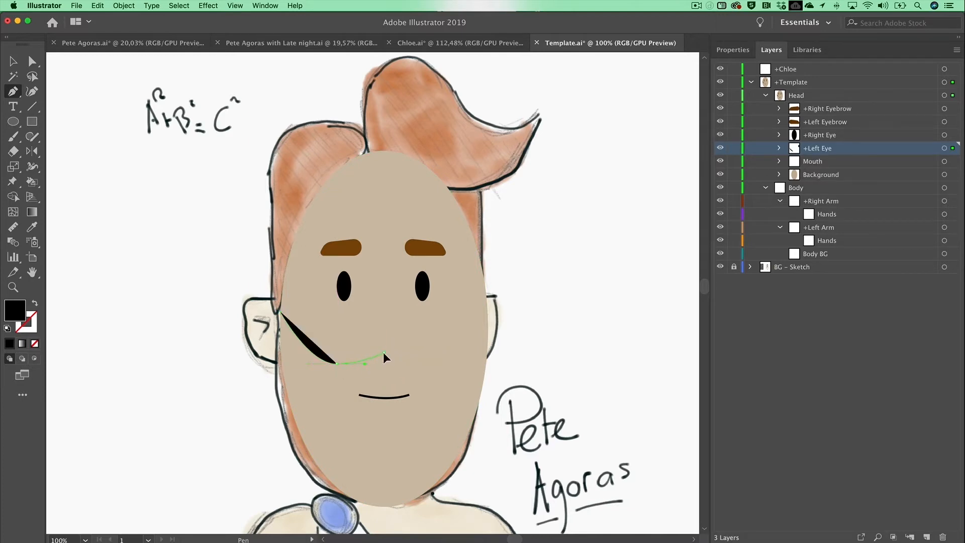
{"action": "left_click", "coordinate": [438, 363]}
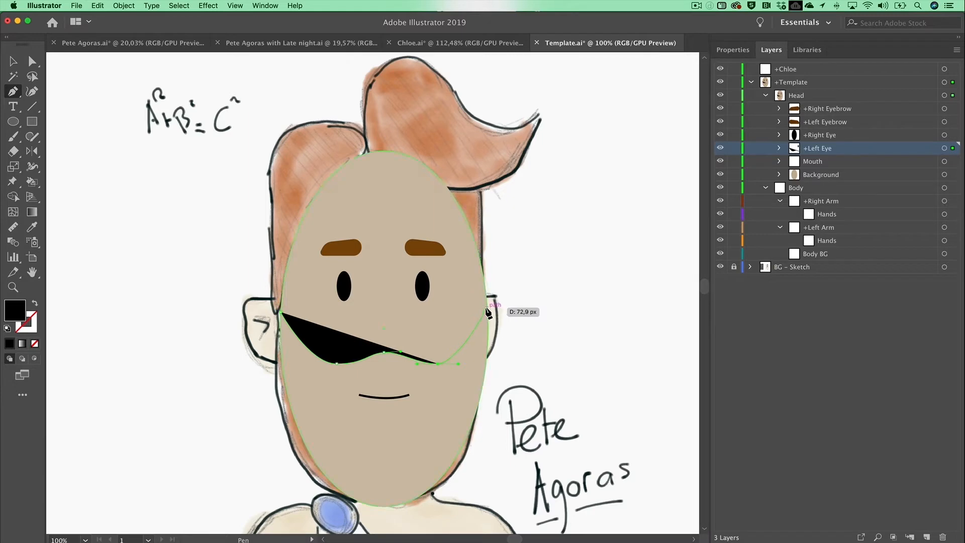
{"action": "left_click", "coordinate": [487, 307]}
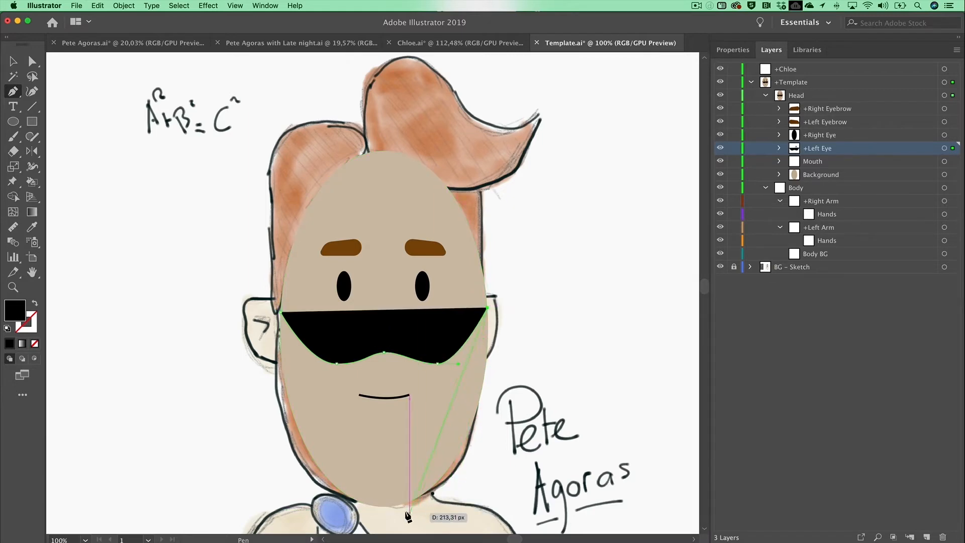
{"action": "left_click_drag", "start_coordinate": [384, 507], "coordinate": [253, 496]}
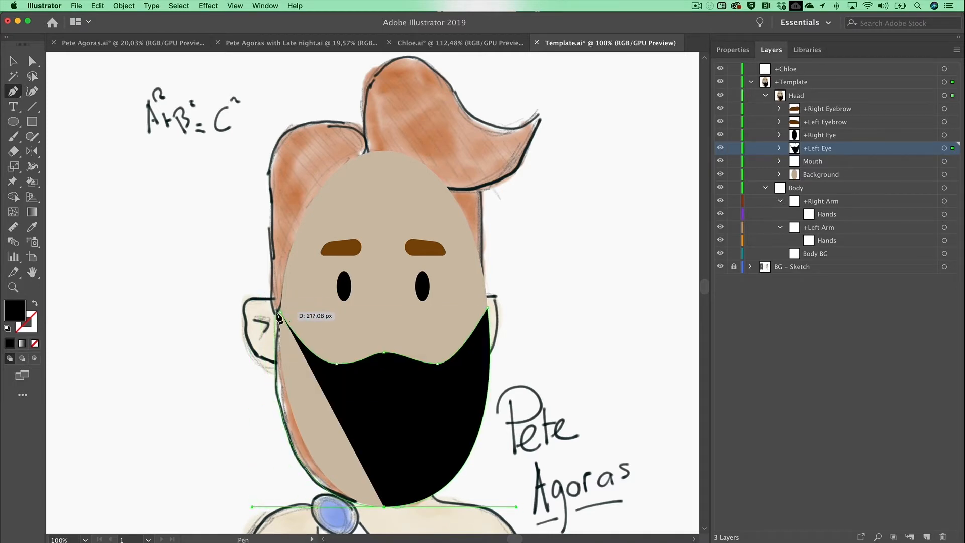
{"action": "left_click", "coordinate": [280, 314]}
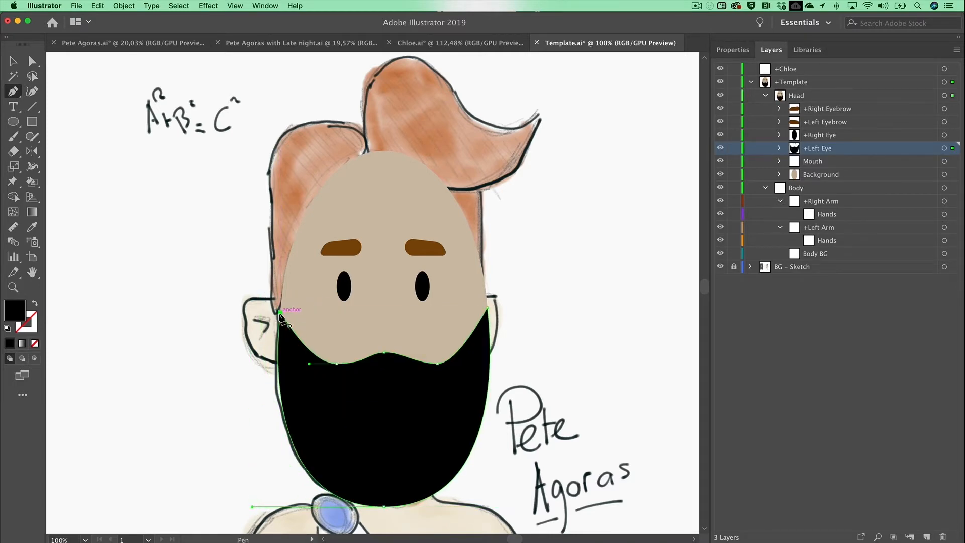
{"action": "left_click", "coordinate": [13, 61]}
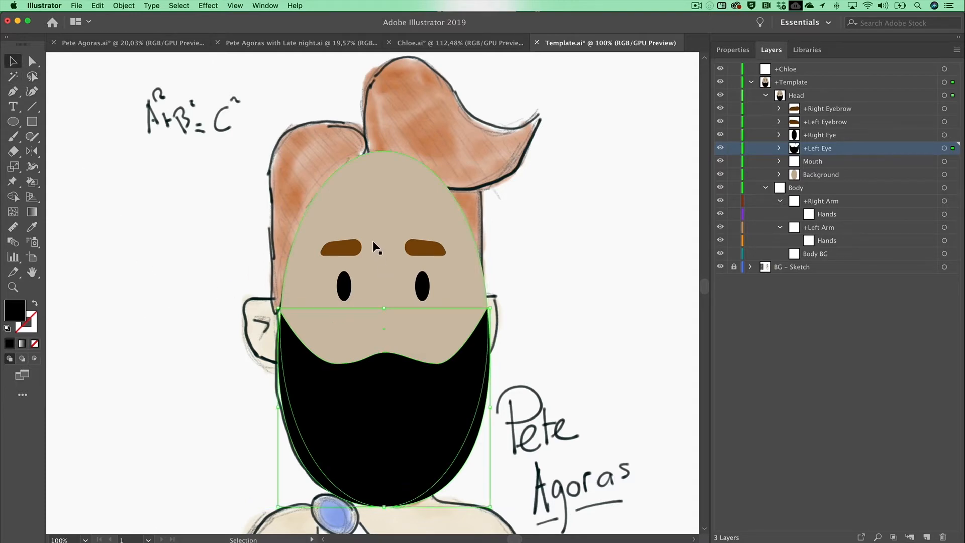
Sample the eyebrow's brown onto the beard with the Eyedropper and move the beard to the Background layer.
{"action": "left_click", "coordinate": [33, 230]}
{"action": "left_click", "coordinate": [338, 248]}
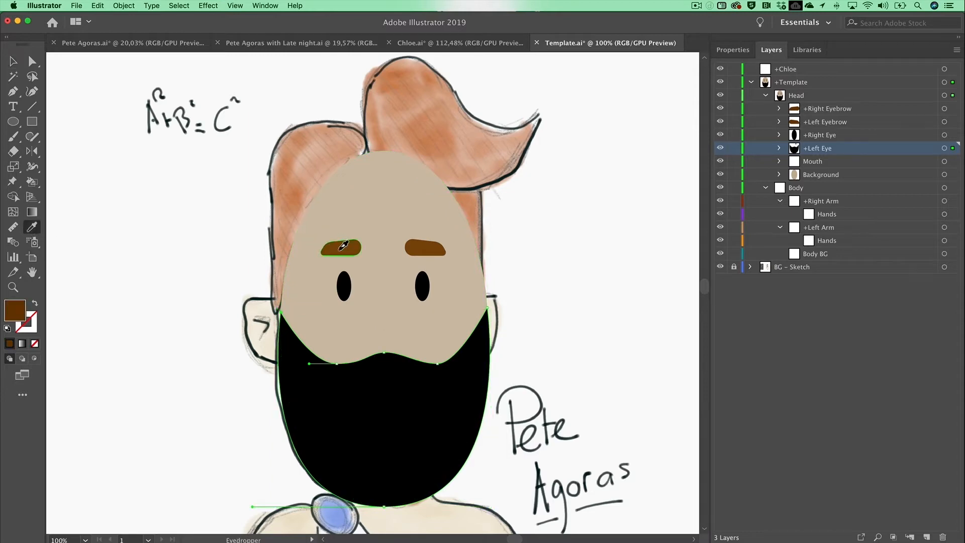
{"action": "left_click", "coordinate": [13, 62]}
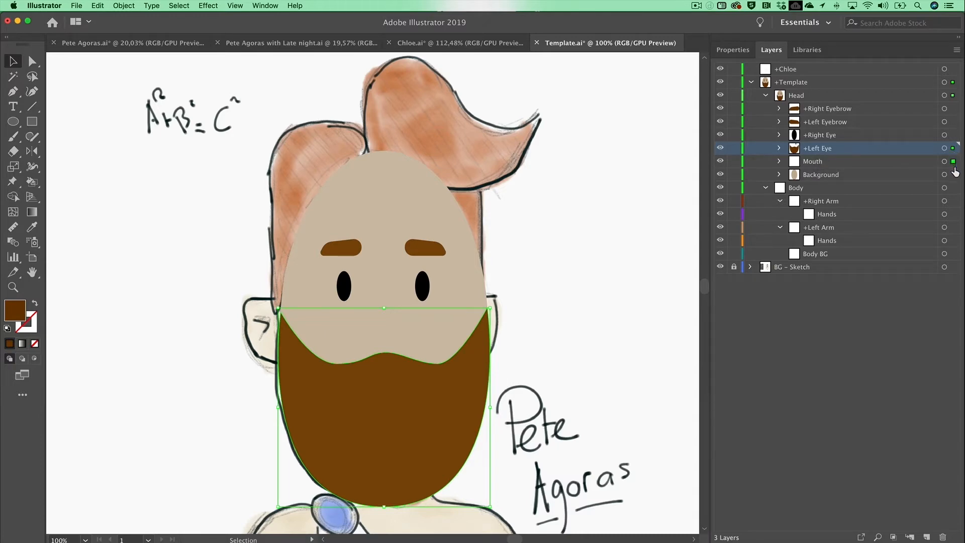
{"action": "left_click_drag", "start_coordinate": [956, 172], "coordinate": [954, 174]}
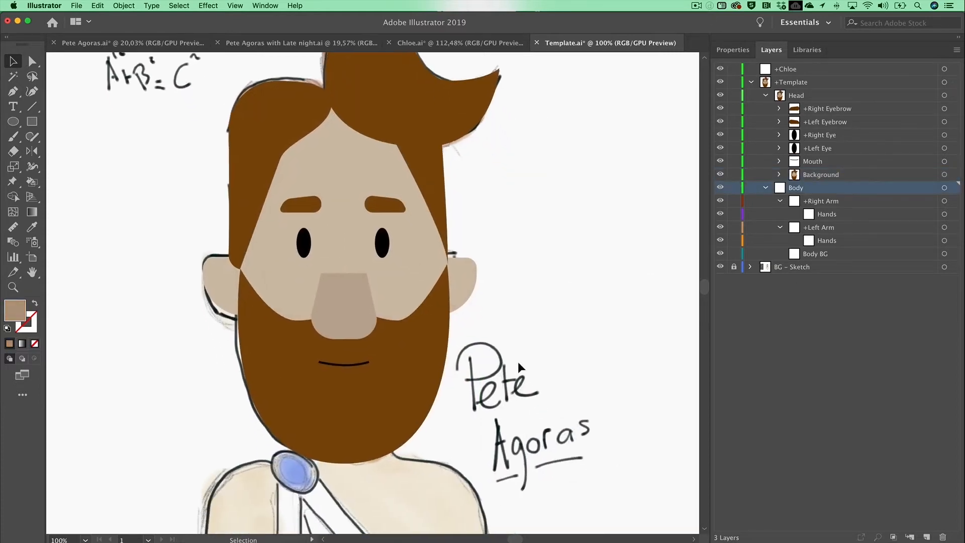
Draw a skin-toned rectangle in the Body layer for the torso, from the shoulder line under the beard down to the sketched waist.
{"action": "scroll", "coordinate": [518, 361], "scroll_direction": "down", "scroll_amount": 8}
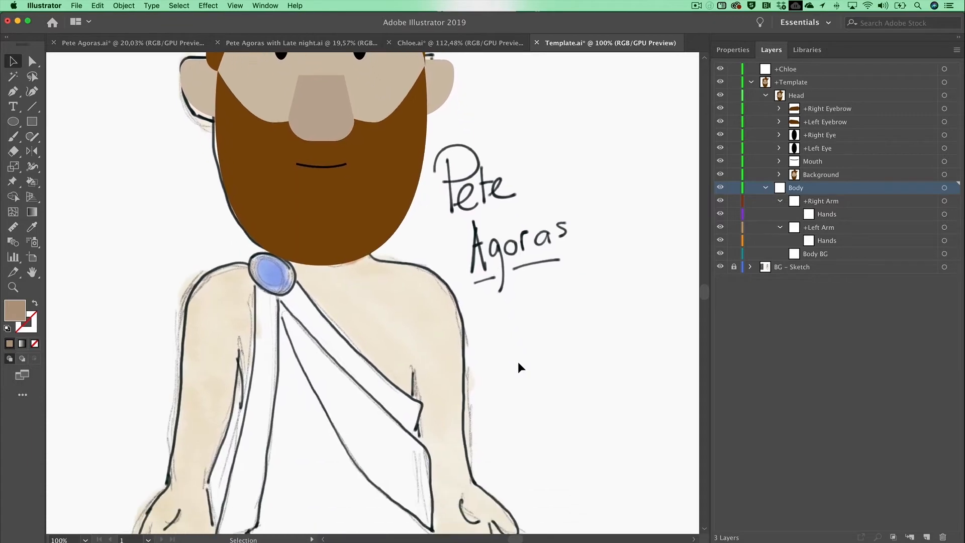
{"action": "scroll", "coordinate": [518, 361], "scroll_direction": "down", "scroll_amount": 5}
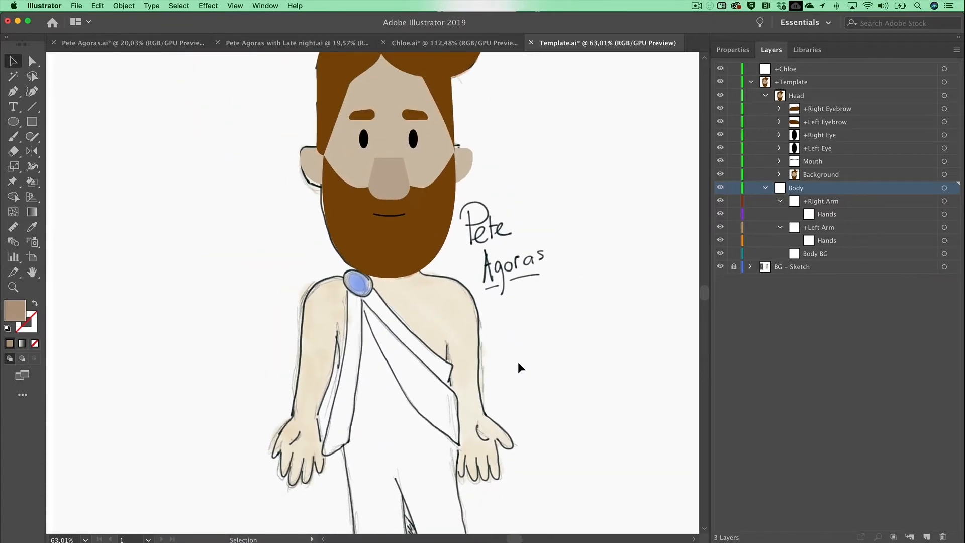
{"action": "scroll", "coordinate": [518, 361], "scroll_direction": "down", "scroll_amount": 4}
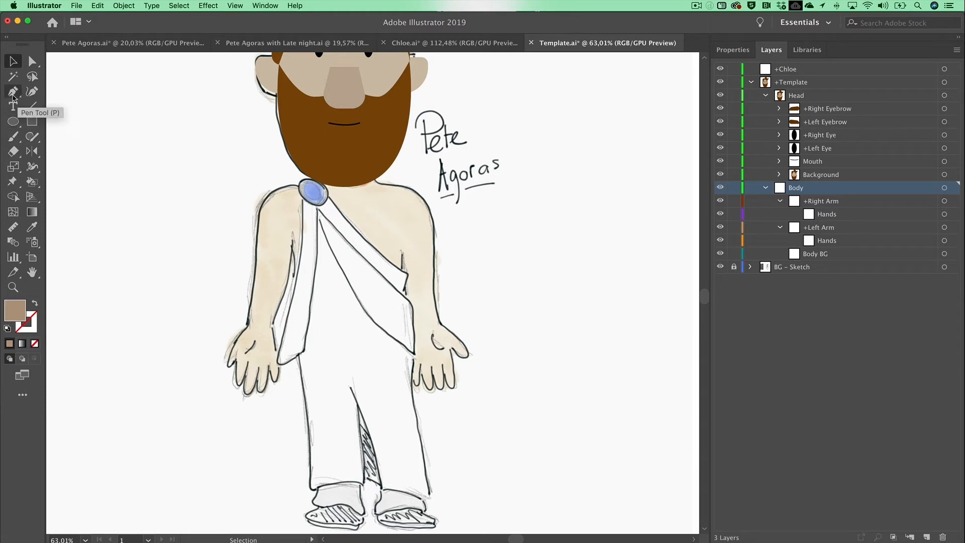
{"action": "left_click", "coordinate": [32, 123]}
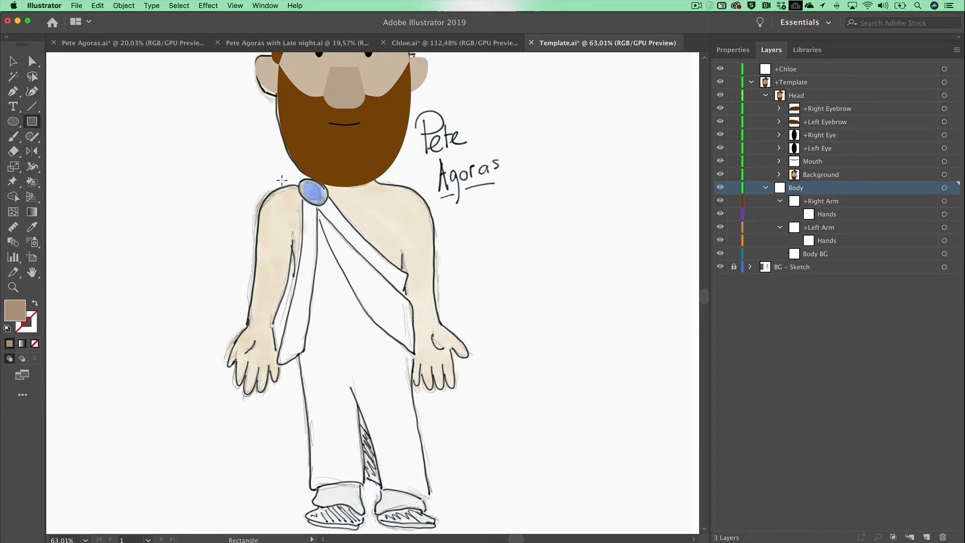
{"action": "left_click_drag", "start_coordinate": [282, 180], "coordinate": [395, 376]}
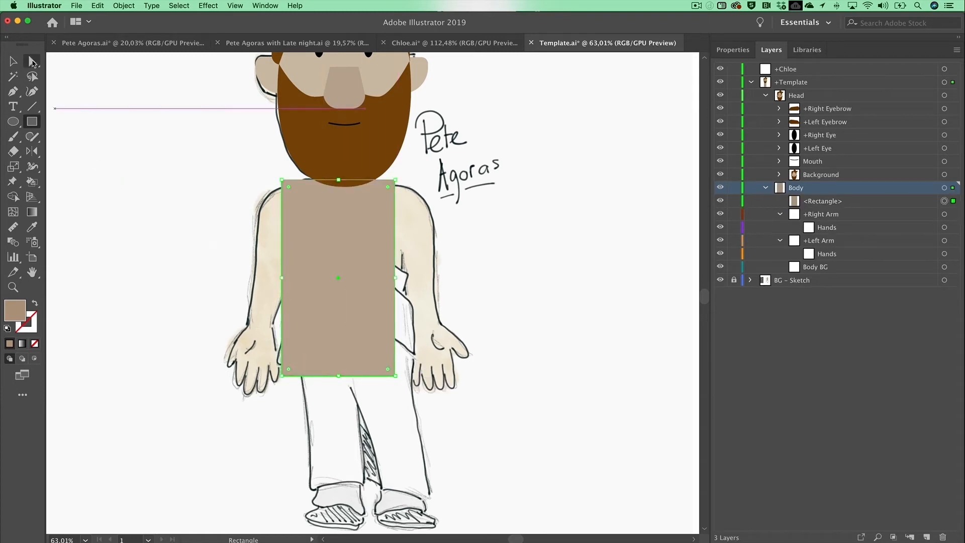
Round the torso rectangle's two upper corners into shoulders and widen it to reach the inner edge of the sketched right-hand arm.
{"action": "left_click", "coordinate": [31, 60]}
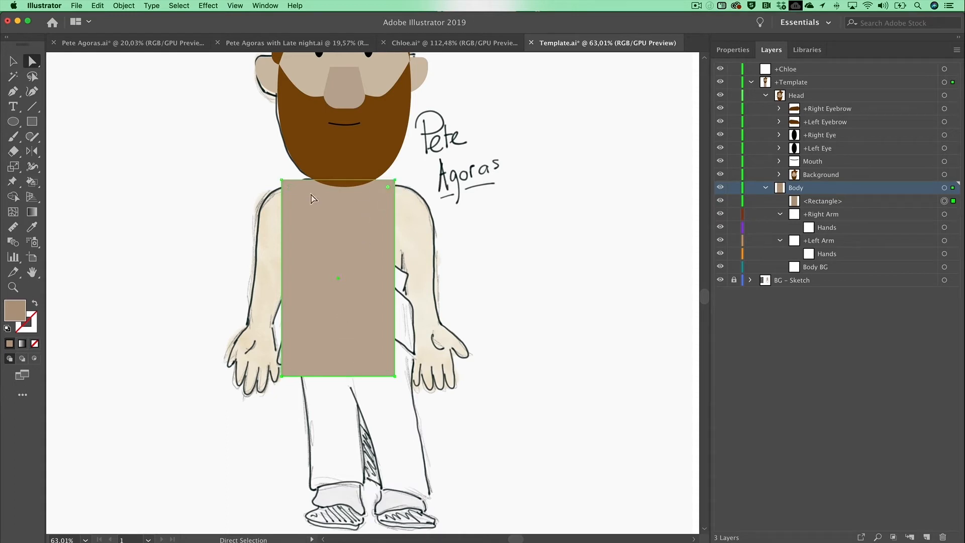
{"action": "left_click", "coordinate": [284, 180]}
{"action": "left_click_drag", "start_coordinate": [289, 189], "coordinate": [302, 201]}
{"action": "left_click", "coordinate": [13, 60]}
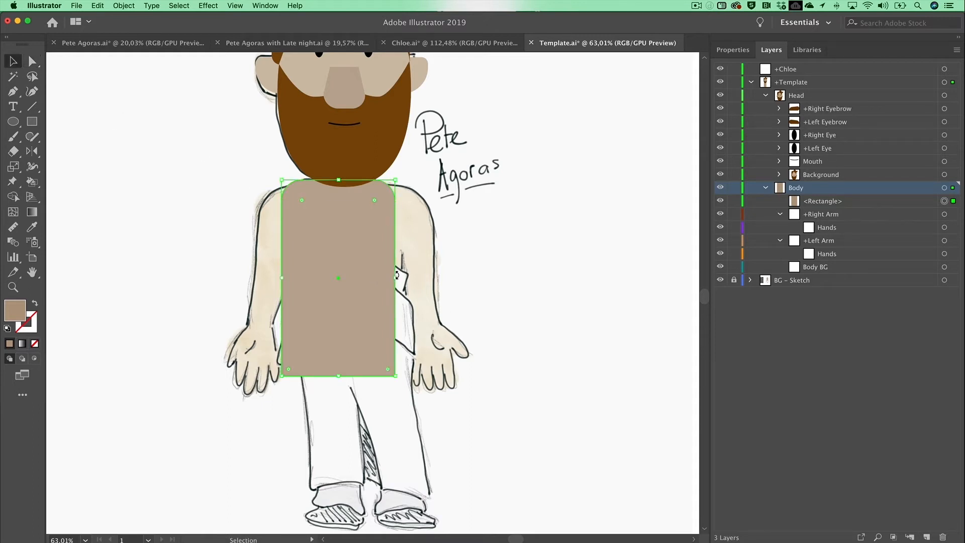
{"action": "left_click_drag", "start_coordinate": [397, 279], "coordinate": [407, 278]}
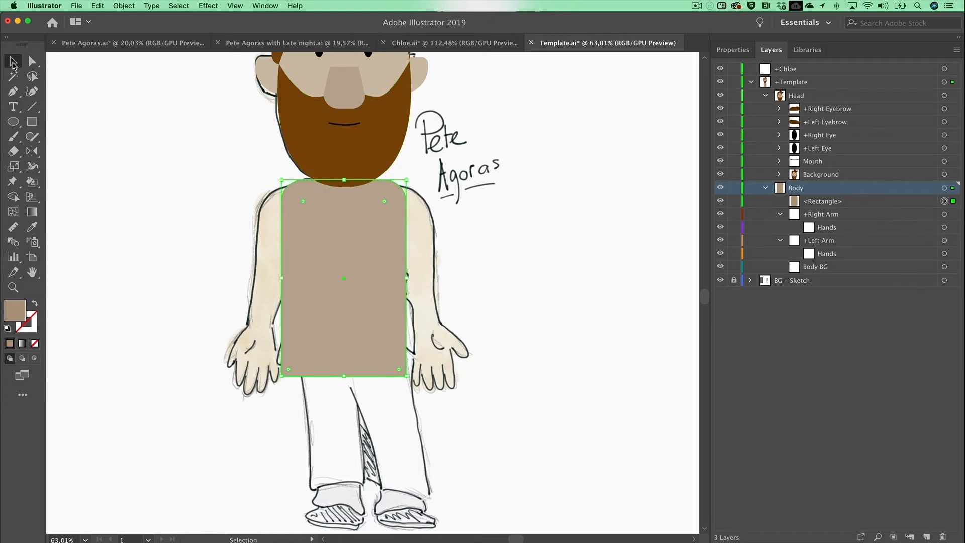
Draw a small neck rectangle overlapping the beard and the torso's upper edge, and merge it with the torso using Shape Builder.
{"action": "left_click", "coordinate": [32, 121]}
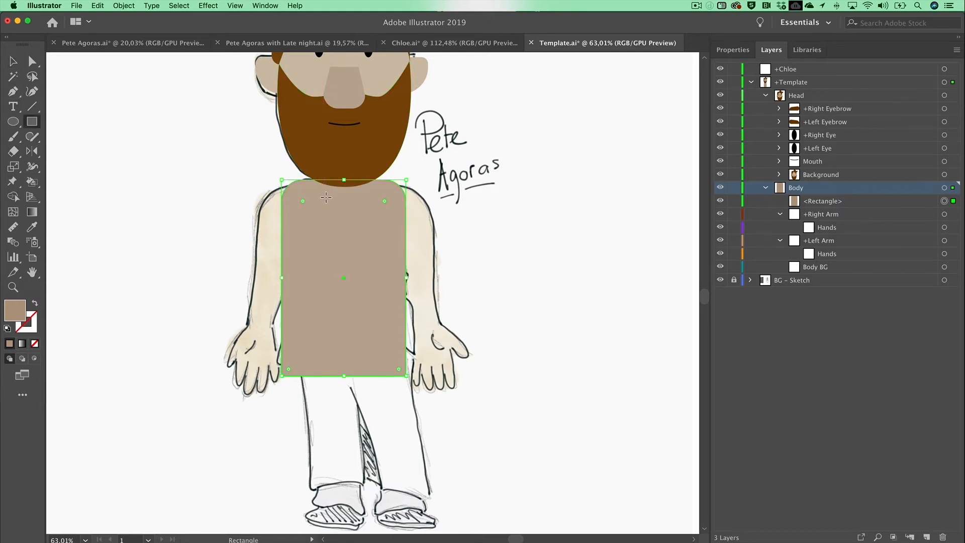
{"action": "mouse_move", "coordinate": [326, 197]}
{"action": "left_mouse_down"}
{"action": "mouse_move", "coordinate": [364, 174]}
{"action": "mouse_move", "coordinate": [367, 153]}
{"action": "left_mouse_up"}
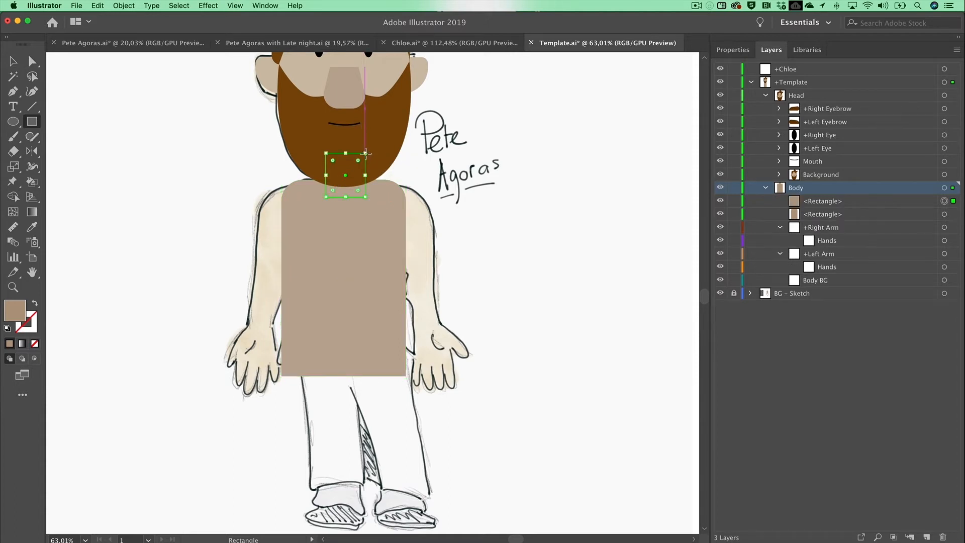
{"action": "left_click", "coordinate": [13, 61]}
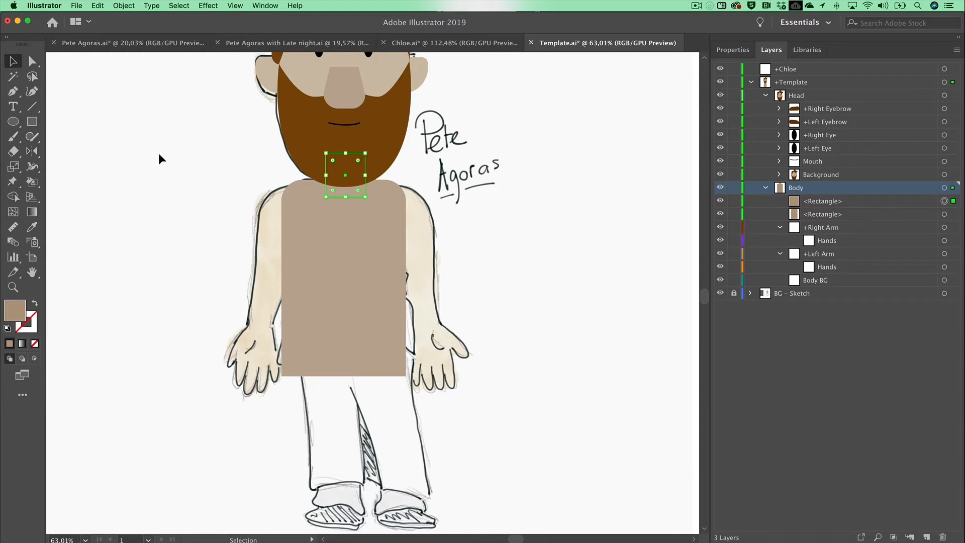
{"action": "left_click", "coordinate": [324, 238], "text": "shift"}
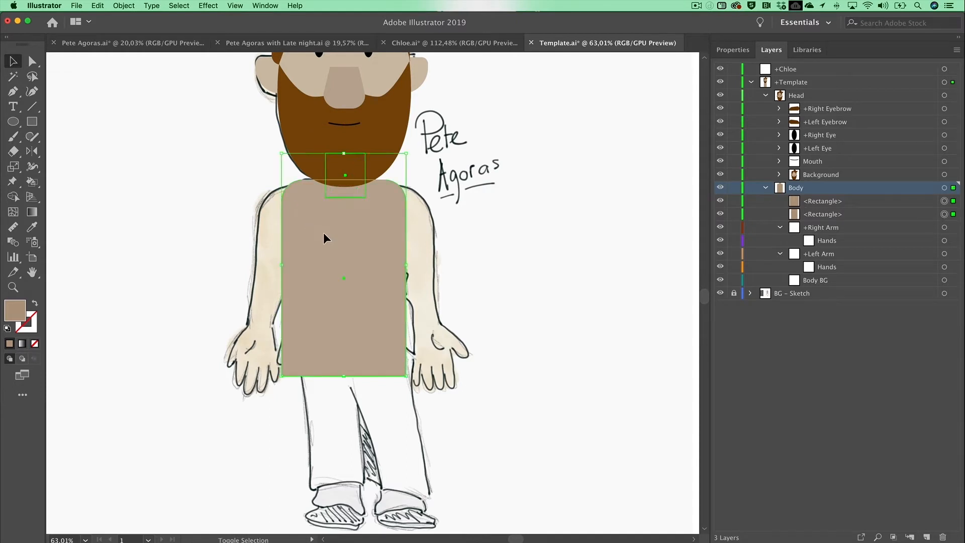
{"action": "left_click", "coordinate": [13, 198]}
{"action": "left_click_drag", "start_coordinate": [306, 276], "coordinate": [318, 252]}
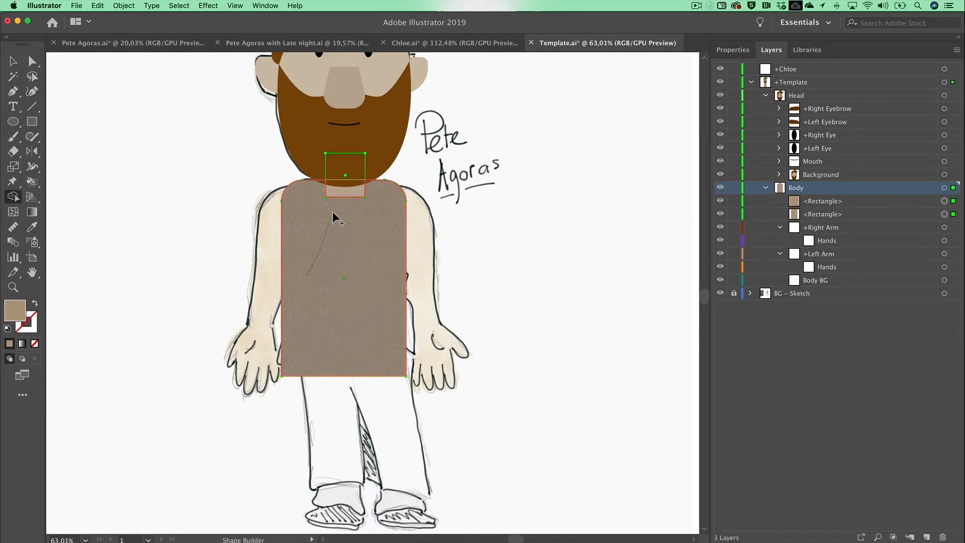
{"action": "left_click_drag", "start_coordinate": [334, 217], "coordinate": [341, 173]}
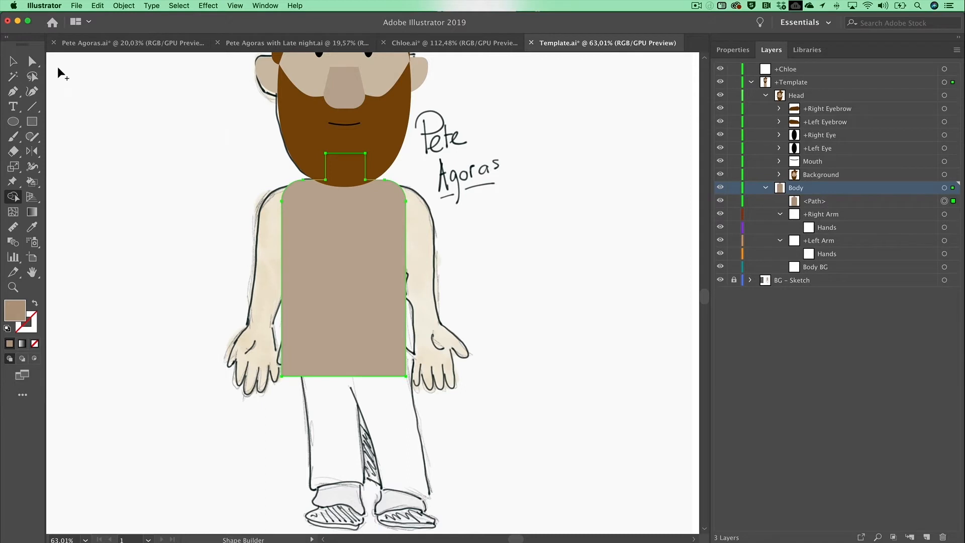
Round the two inner corners where the neck meets the shoulders, then deselect the body shape.
{"action": "left_click", "coordinate": [31, 61]}
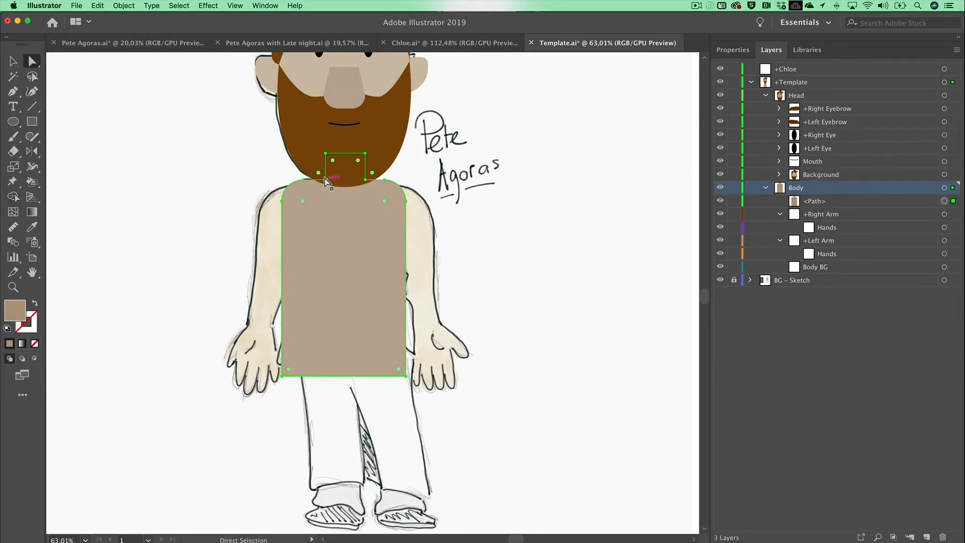
{"action": "left_click", "coordinate": [365, 180], "text": "shift"}
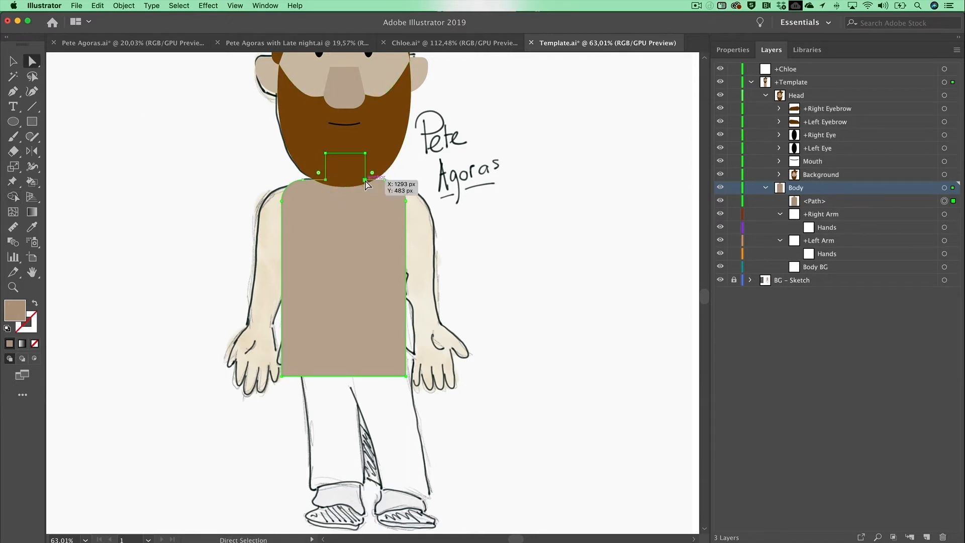
{"action": "left_click_drag", "start_coordinate": [372, 173], "coordinate": [377, 172]}
{"action": "key", "text": "v"}
{"action": "left_click", "coordinate": [134, 275]}
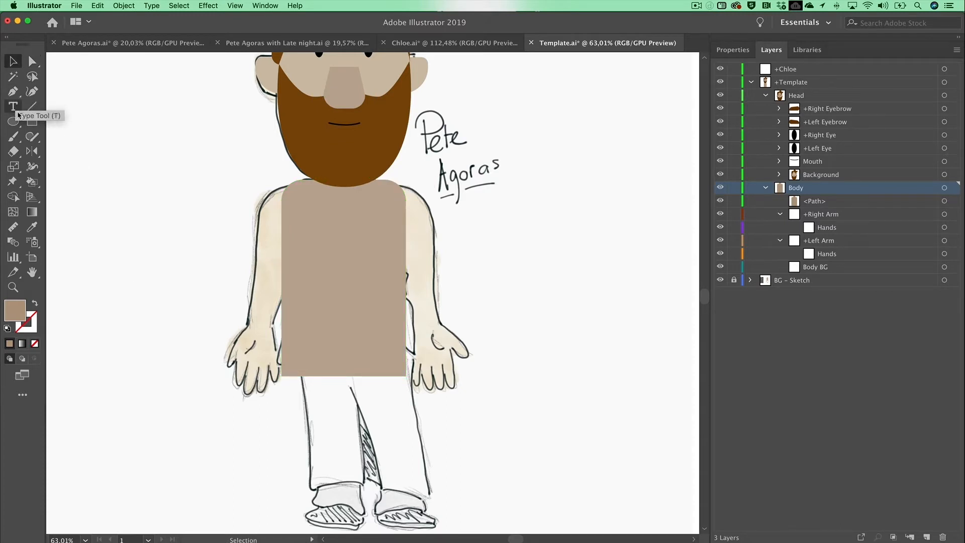
Build an arm from a tall narrow rectangle with fully rounded ends and rotate it into place, slanting from the left shoulder to the sketched hand.
{"action": "left_click", "coordinate": [32, 122]}
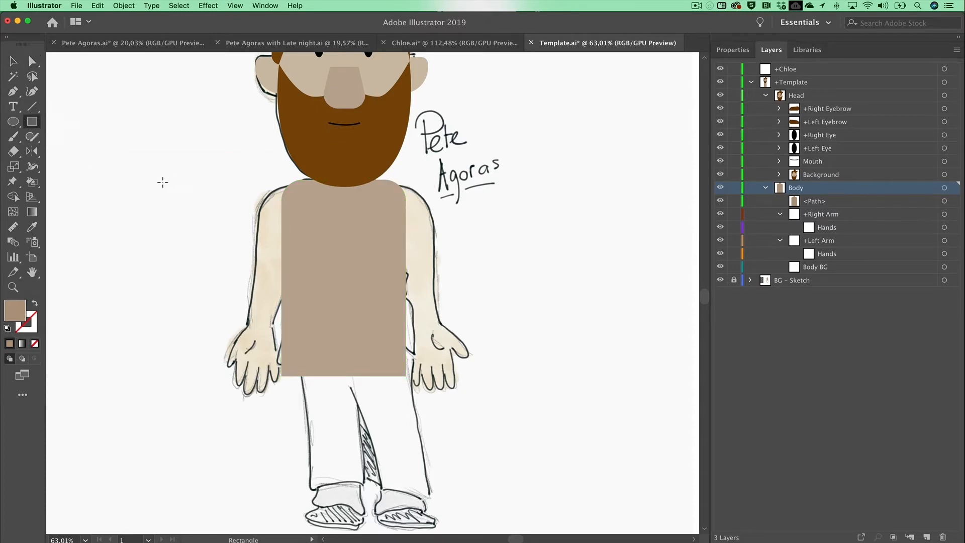
{"action": "left_click_drag", "start_coordinate": [144, 181], "coordinate": [178, 357]}
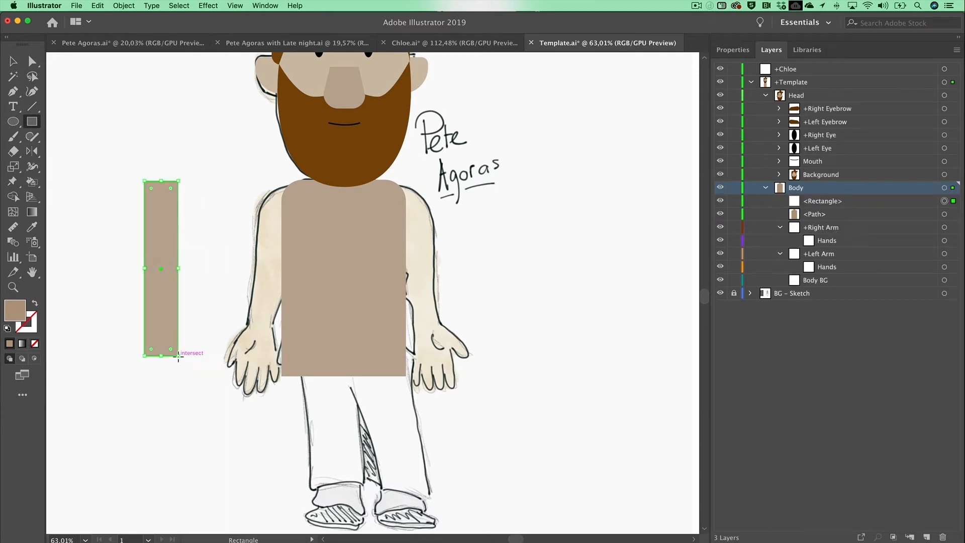
{"action": "left_click", "coordinate": [31, 62]}
{"action": "left_click_drag", "start_coordinate": [151, 189], "coordinate": [175, 204]}
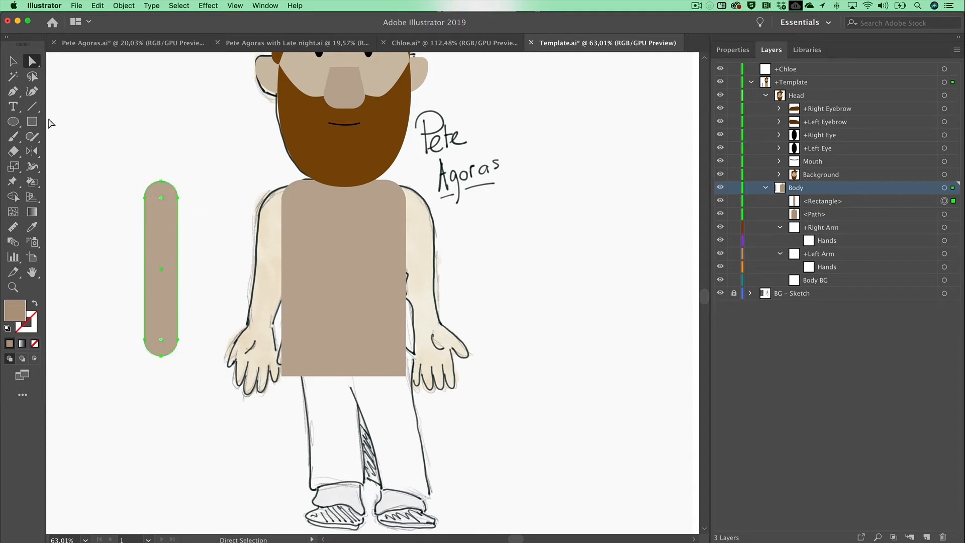
{"action": "left_click", "coordinate": [13, 61]}
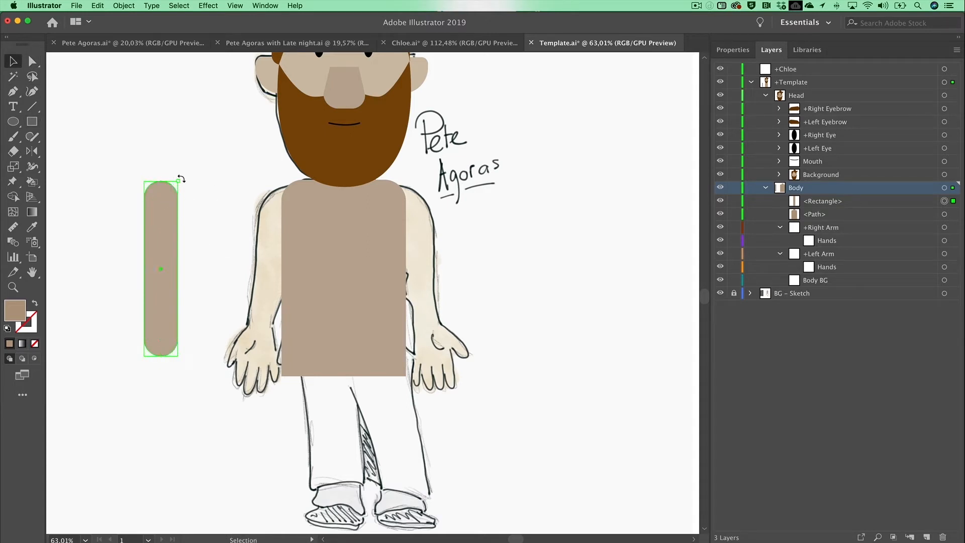
{"action": "left_click_drag", "start_coordinate": [182, 178], "coordinate": [291, 212]}
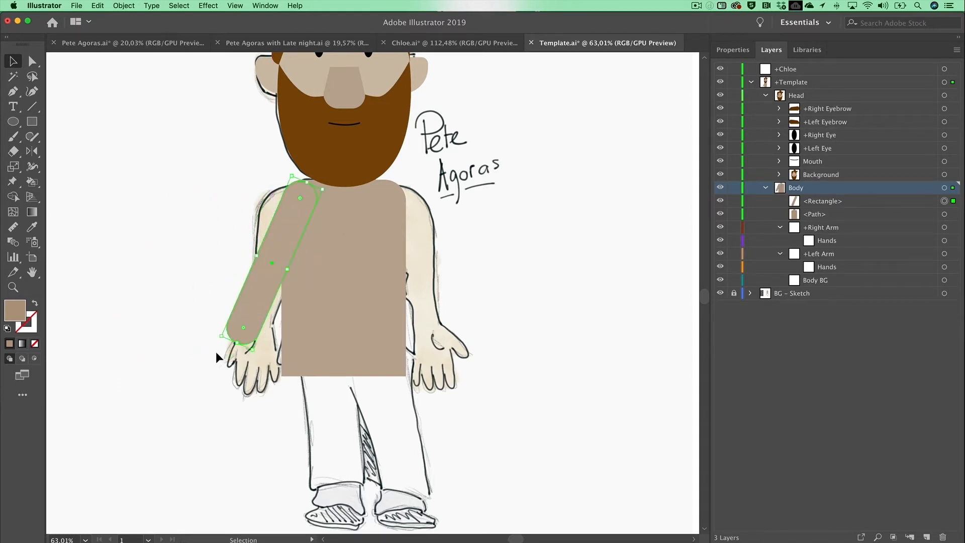
Move the torso's lower-left corner inward to the sketched trouser edge so that side tapers toward the waist, then deselect.
{"action": "scroll", "coordinate": [182, 297], "scroll_direction": "up", "scroll_amount": 5}
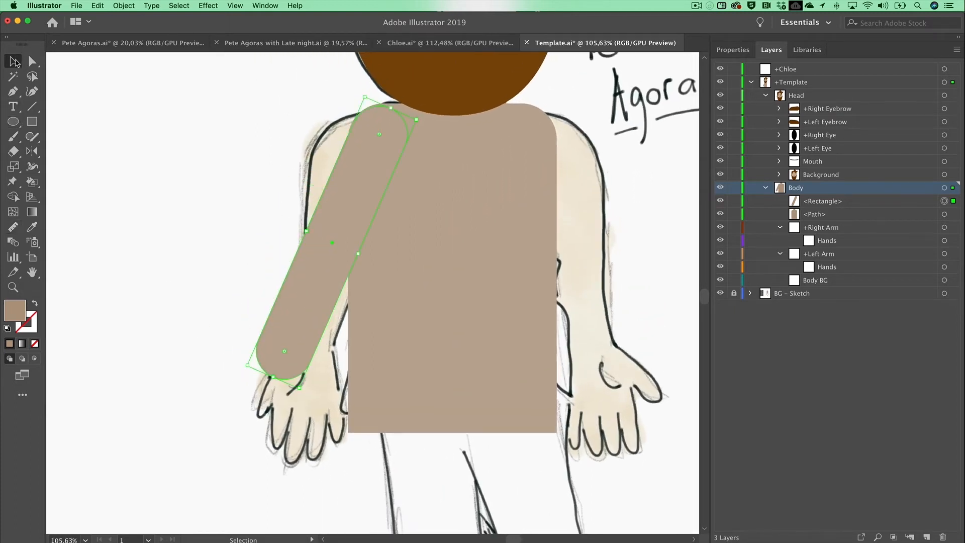
{"action": "left_click", "coordinate": [32, 61]}
{"action": "left_click", "coordinate": [435, 362]}
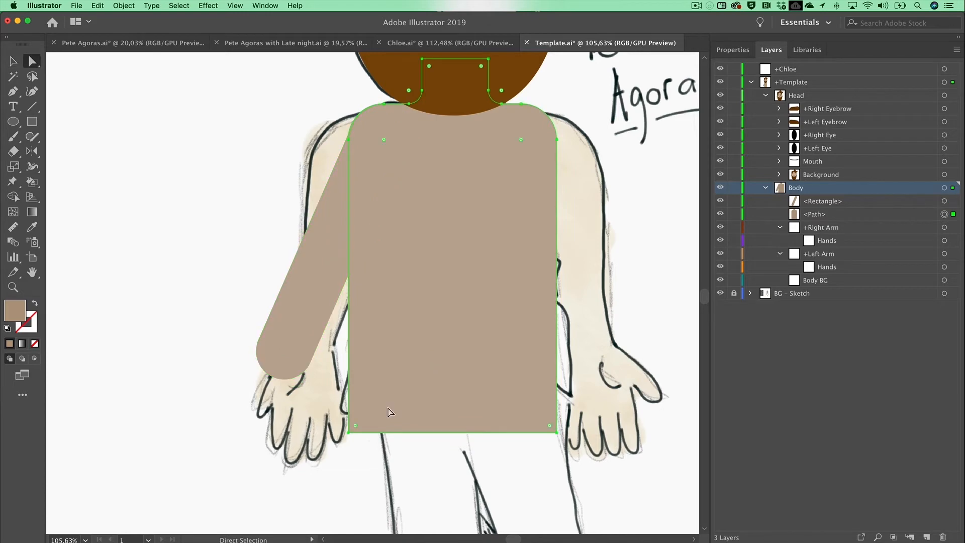
{"action": "left_click_drag", "start_coordinate": [349, 432], "coordinate": [379, 426]}
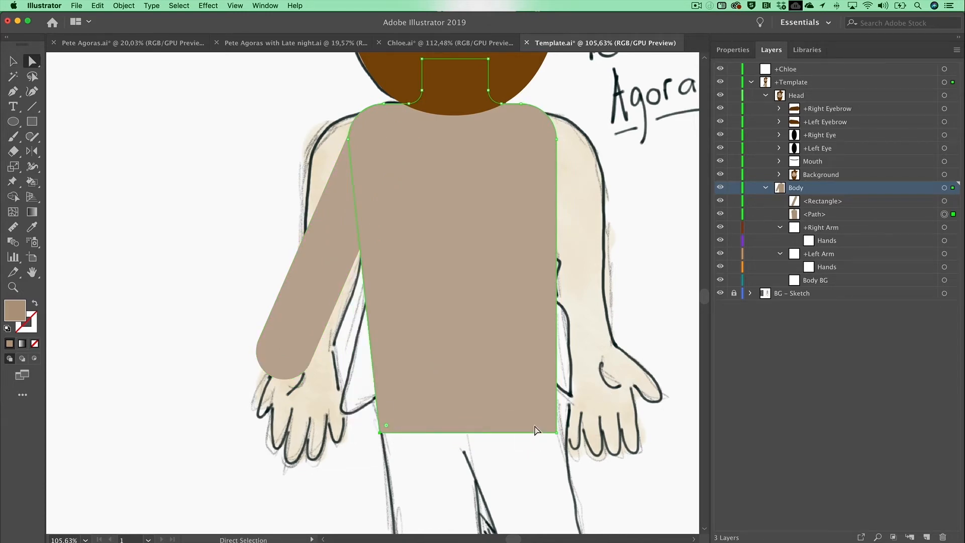
{"action": "left_click", "coordinate": [237, 150]}
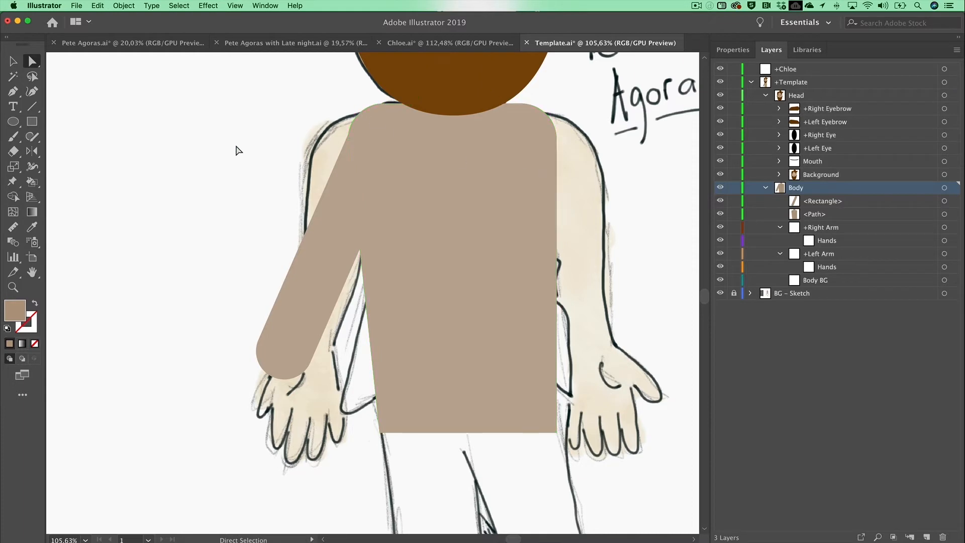
Draw a closed hand shape with the Pen tool at the arm's lower end, with a long finger section and a shorter thumb.
{"action": "left_click", "coordinate": [13, 91]}
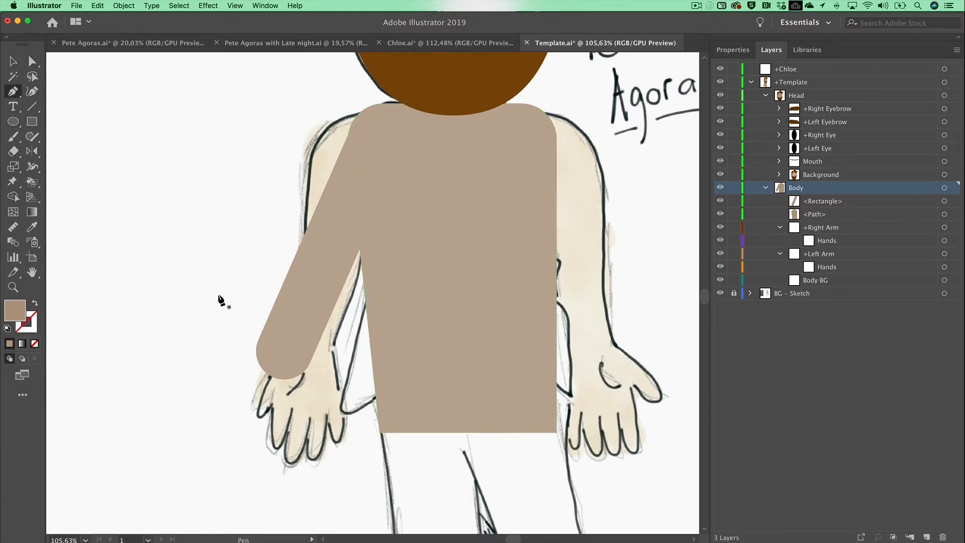
{"action": "left_click", "coordinate": [263, 329]}
{"action": "left_click_drag", "start_coordinate": [227, 387], "coordinate": [226, 423]}
{"action": "left_click_drag", "start_coordinate": [234, 453], "coordinate": [244, 454]}
{"action": "left_click_drag", "start_coordinate": [254, 415], "coordinate": [265, 431]}
{"action": "left_click_drag", "start_coordinate": [277, 413], "coordinate": [279, 402]}
{"action": "left_click", "coordinate": [308, 366]}
{"action": "left_click_drag", "start_coordinate": [263, 330], "coordinate": [238, 347]}
Reshape the hand with Direct Selection by lengthening the finger tip downward and deepening the gap beside the thumb.
{"action": "key", "text": "a"}
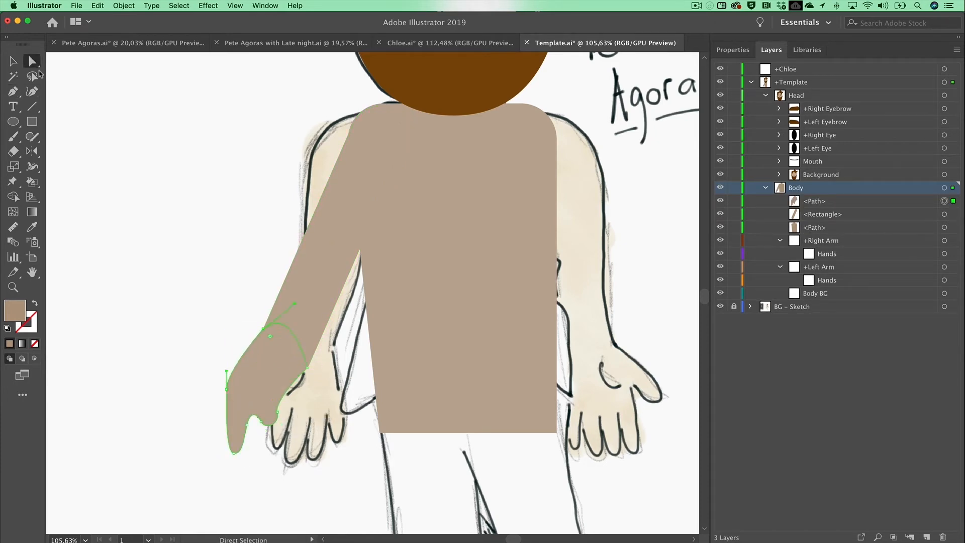
{"action": "left_click_drag", "start_coordinate": [234, 453], "coordinate": [233, 466]}
{"action": "left_click_drag", "start_coordinate": [277, 413], "coordinate": [252, 400]}
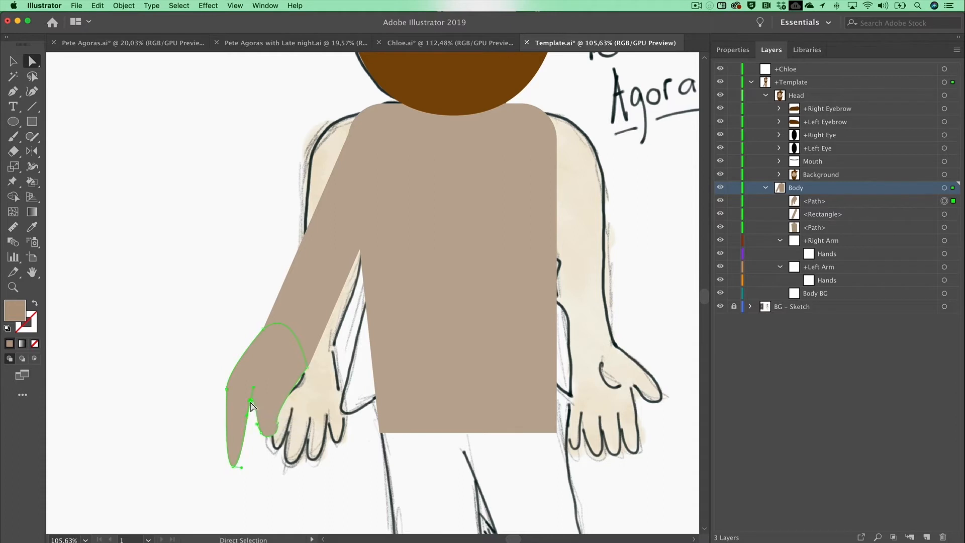
Move the hand shape alone to the Hands sublayer of +Right Arm.
{"action": "key", "text": "v"}
{"action": "key", "text": "super+shift+a"}
{"action": "left_click", "coordinate": [298, 298]}
{"action": "left_click", "coordinate": [264, 404], "text": "shift"}
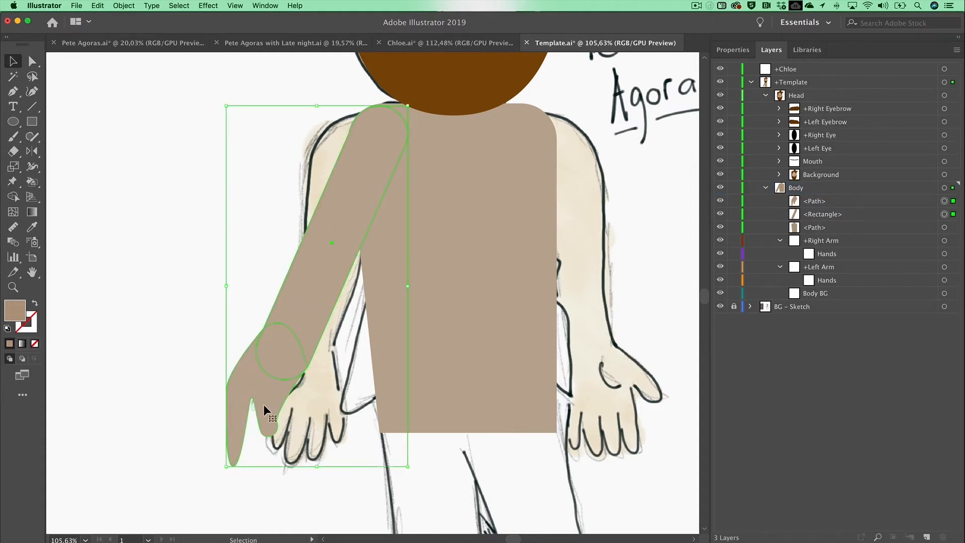
{"action": "left_click", "coordinate": [184, 375]}
{"action": "left_click", "coordinate": [241, 387]}
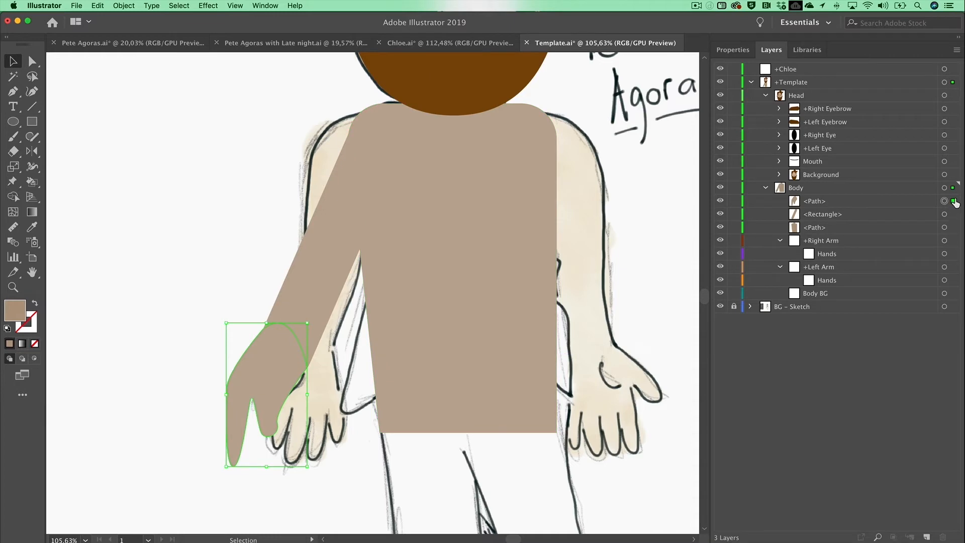
{"action": "left_click_drag", "start_coordinate": [955, 202], "coordinate": [952, 258]}
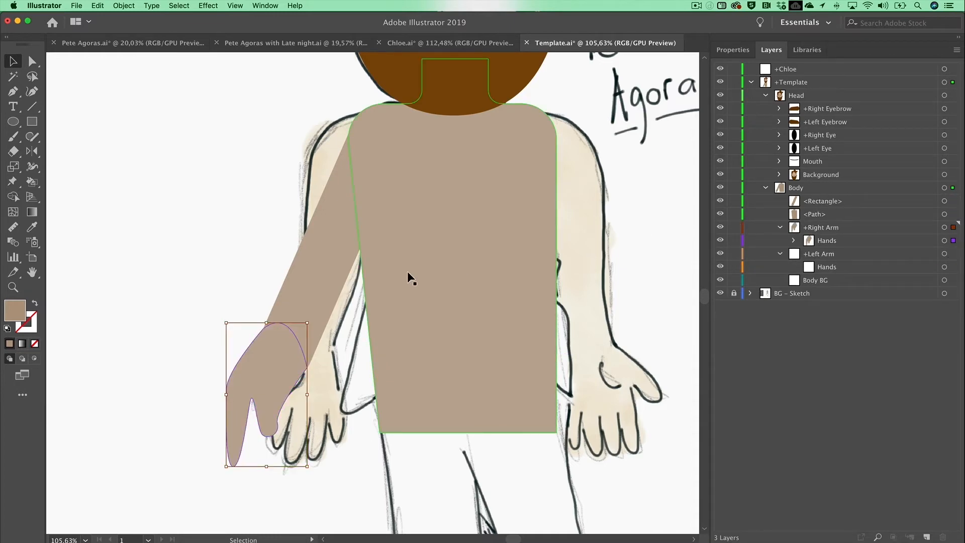
Move the rounded arm shape to the +Right Arm layer and select the hand together with it.
{"action": "left_click", "coordinate": [315, 245]}
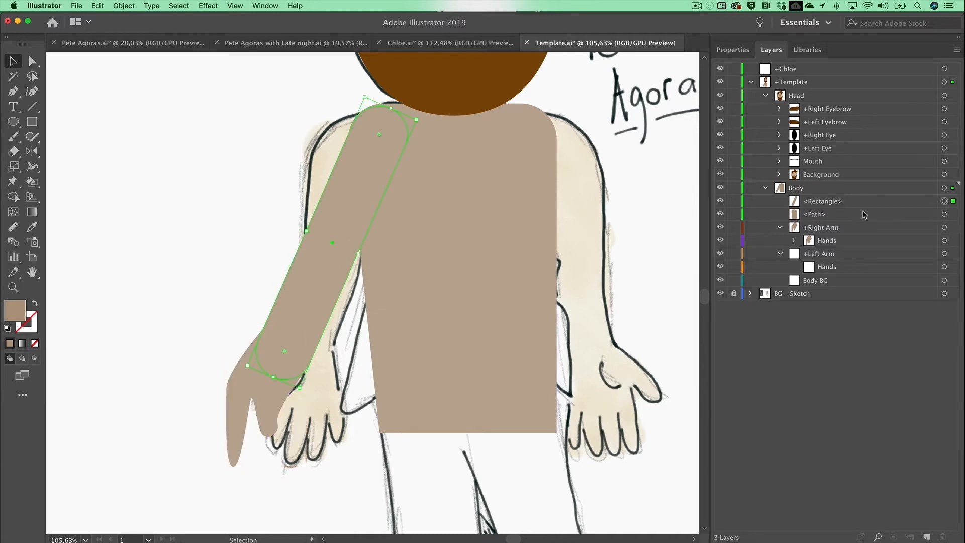
{"action": "left_click_drag", "start_coordinate": [954, 207], "coordinate": [953, 229]}
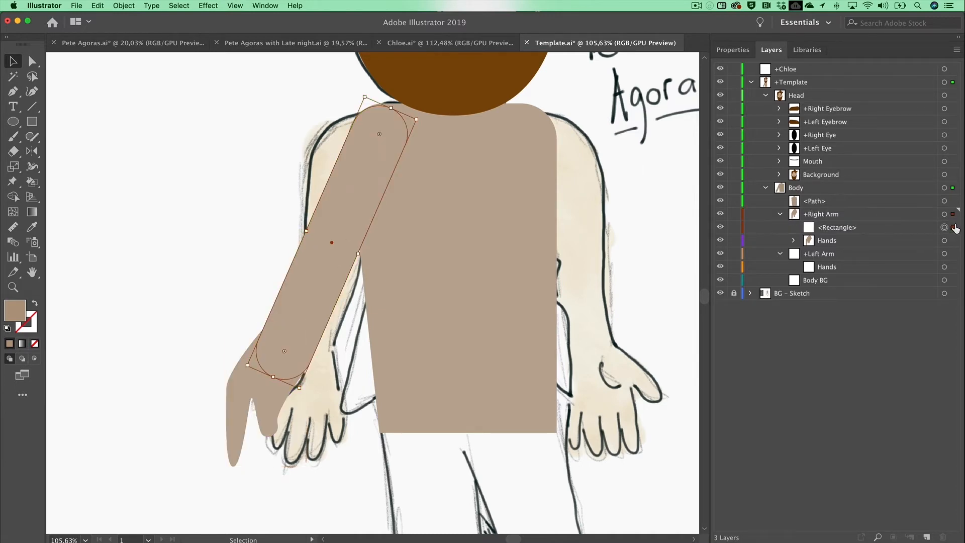
{"action": "left_click", "coordinate": [266, 400], "text": "shift"}
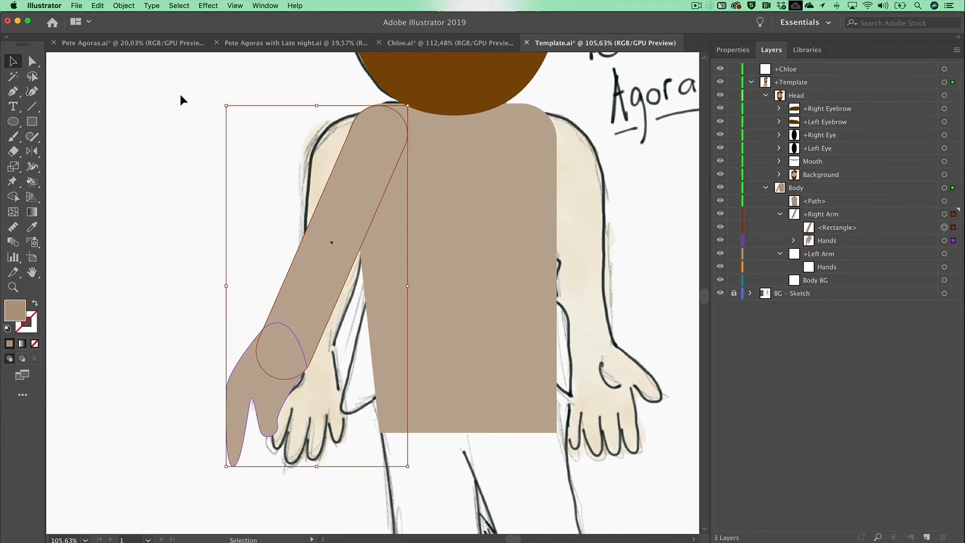
Reflect a copy of the arm and hand across the vertical axis and place it at the torso's opposite shoulder.
{"action": "left_click", "coordinate": [33, 152]}
{"action": "double_click", "coordinate": [37, 152]}
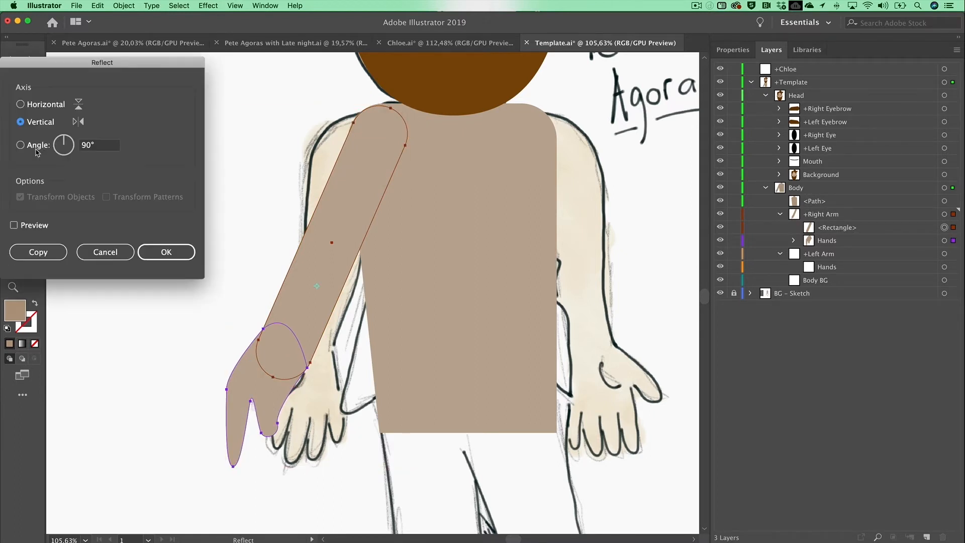
{"action": "left_click", "coordinate": [38, 250]}
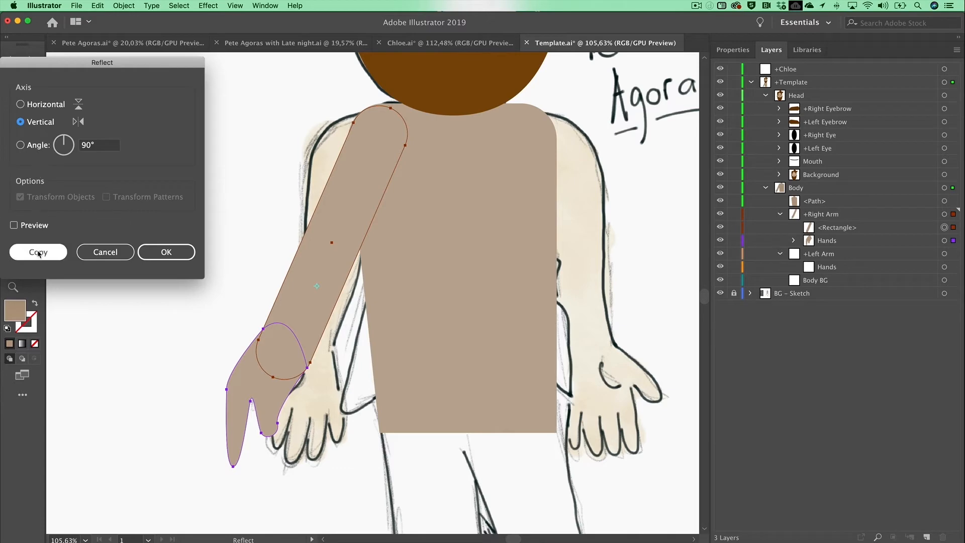
{"action": "left_click", "coordinate": [12, 62]}
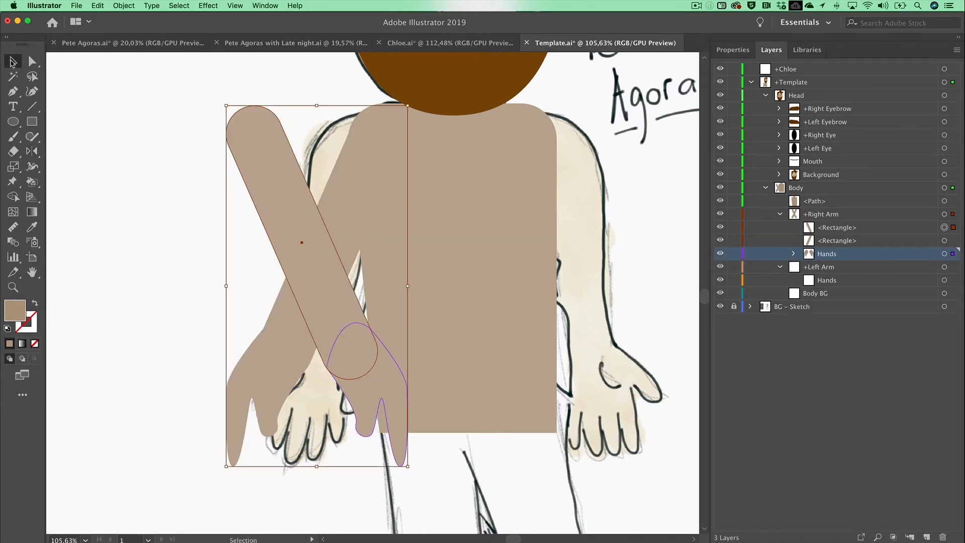
{"action": "left_click_drag", "start_coordinate": [272, 153], "coordinate": [545, 156]}
{"action": "left_click", "coordinate": [255, 215]}
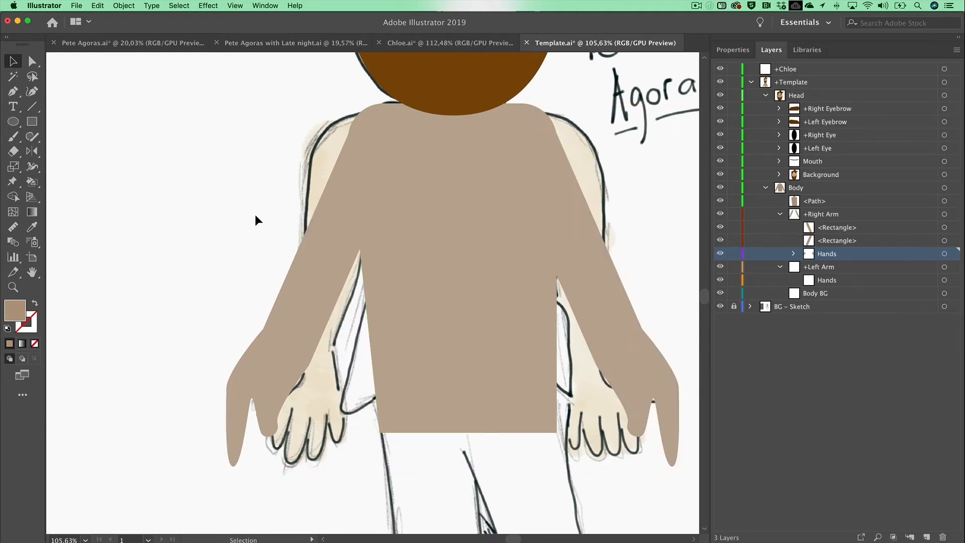
{"action": "scroll", "coordinate": [255, 215], "scroll_direction": "down", "scroll_amount": 2}
{"action": "scroll", "coordinate": [254, 216], "scroll_direction": "down", "scroll_amount": 1}
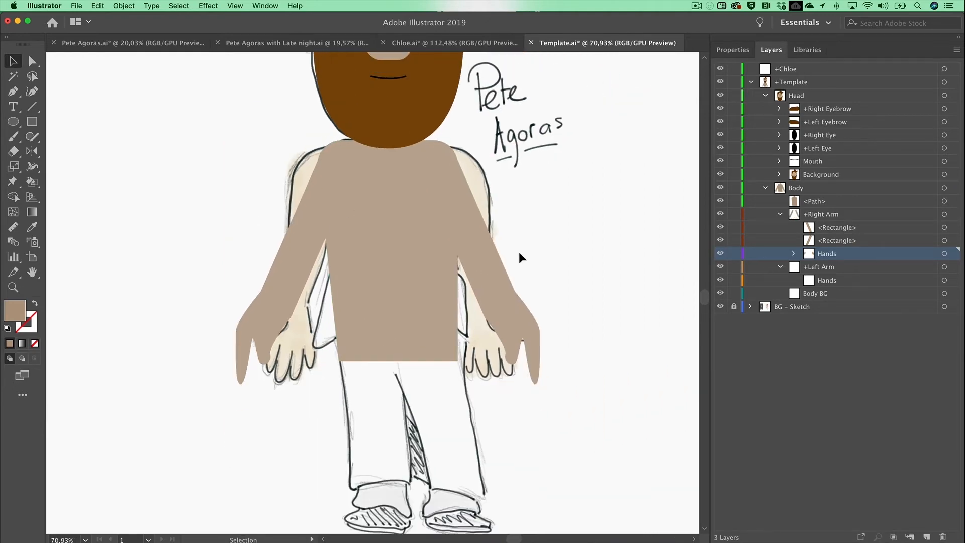
Move the mirrored arm shape to the +Left Arm layer and the mirrored hand to its Hands sublayer.
{"action": "left_click", "coordinate": [482, 263]}
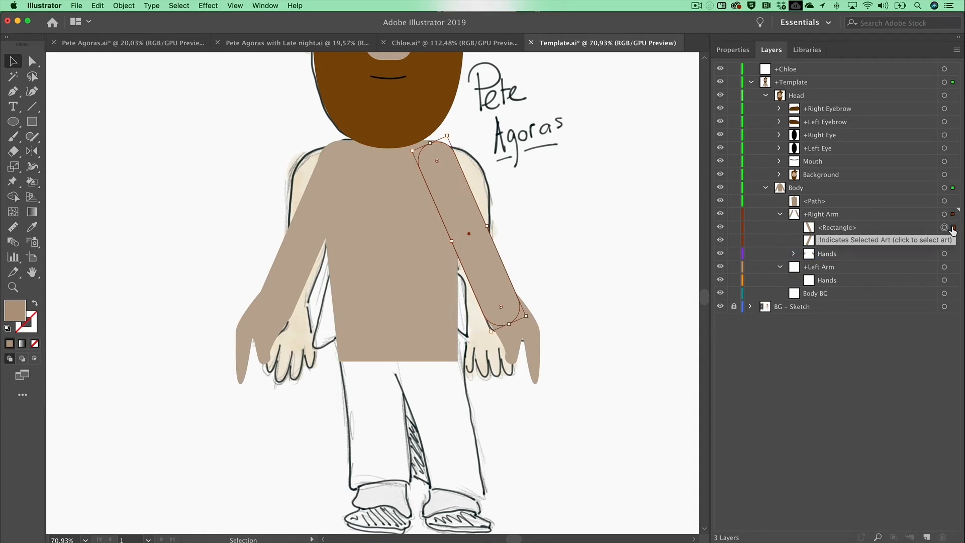
{"action": "left_click_drag", "start_coordinate": [953, 230], "coordinate": [953, 270]}
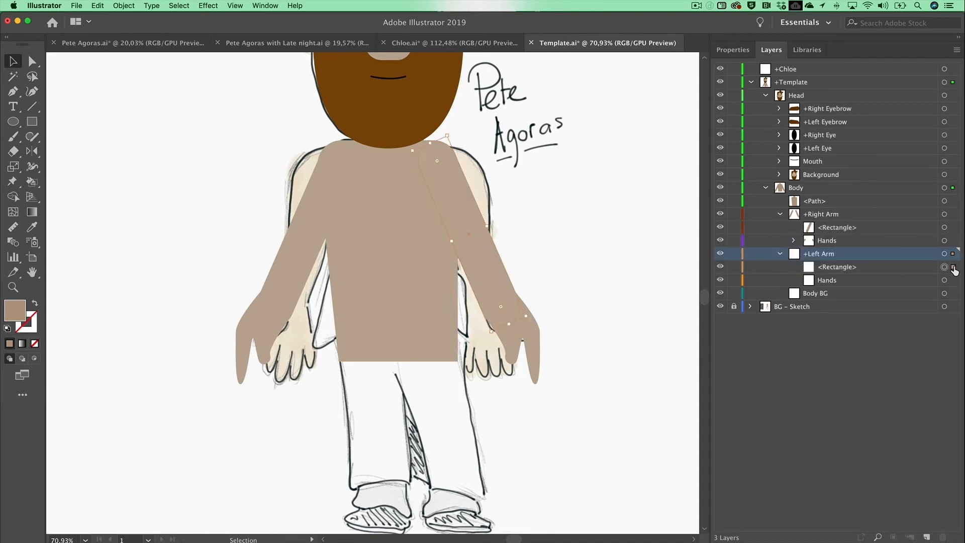
{"action": "left_click", "coordinate": [527, 339]}
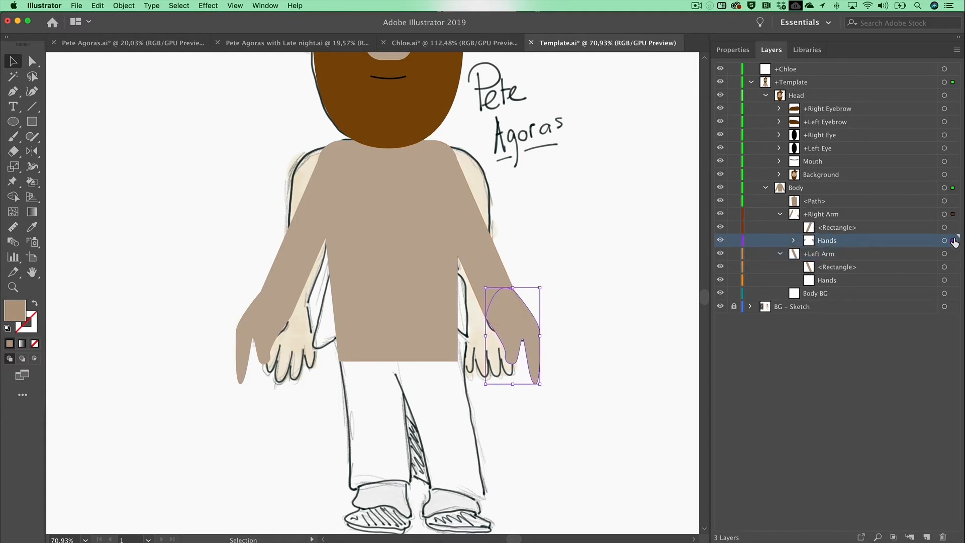
{"action": "left_click_drag", "start_coordinate": [954, 242], "coordinate": [954, 280]}
{"action": "left_click", "coordinate": [697, 6]}
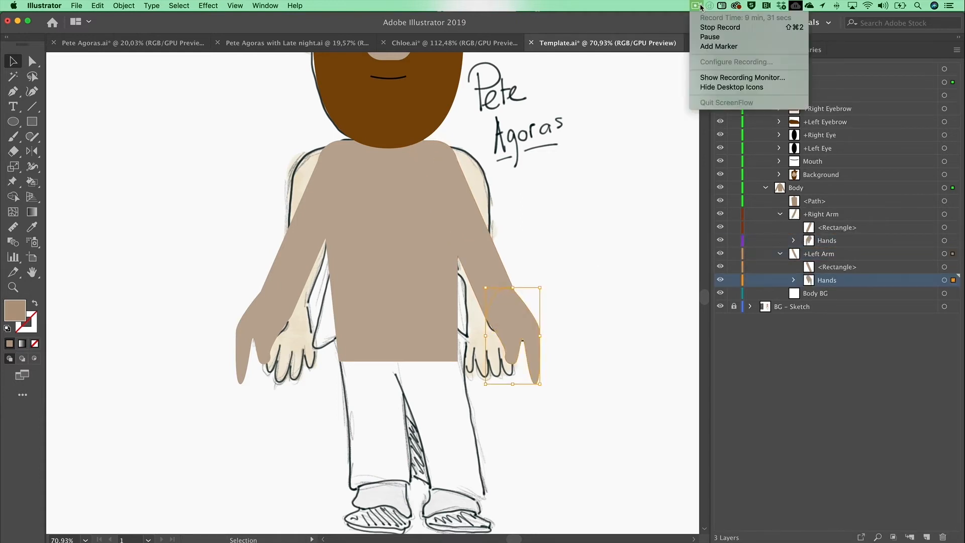
{"action": "left_click", "coordinate": [709, 37]}
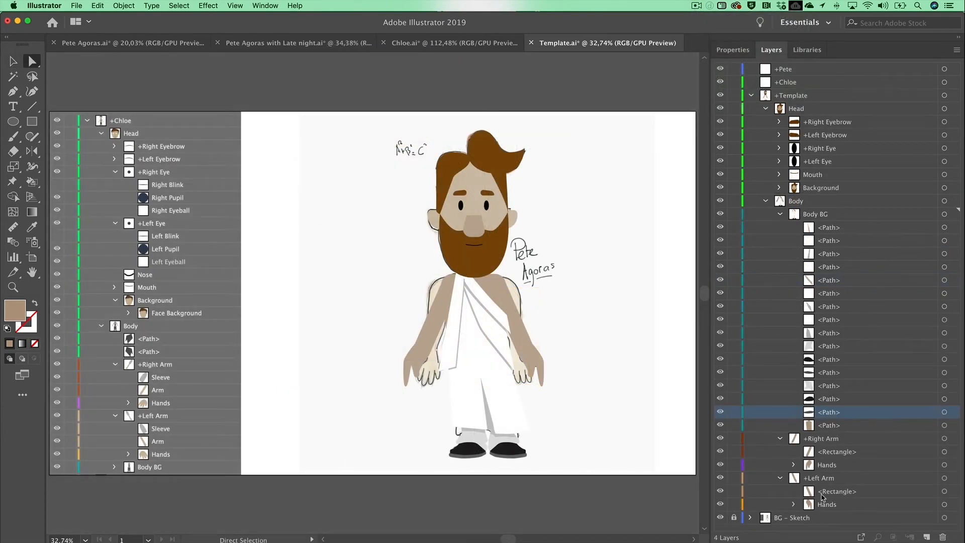
Delete the BG - Sketch layer with the reference sketch from the document.
{"action": "left_click", "coordinate": [809, 521]}
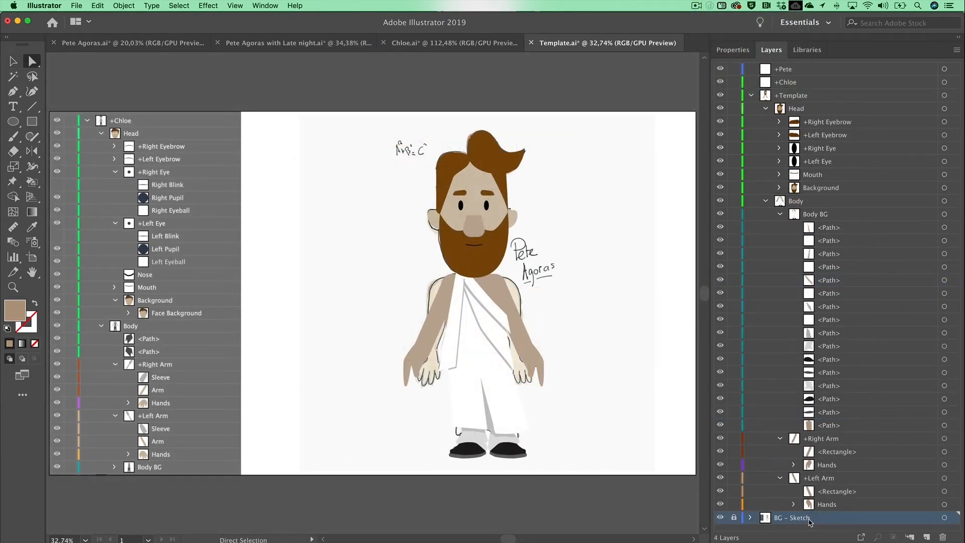
{"action": "left_click", "coordinate": [941, 537]}
{"action": "left_click", "coordinate": [605, 303]}
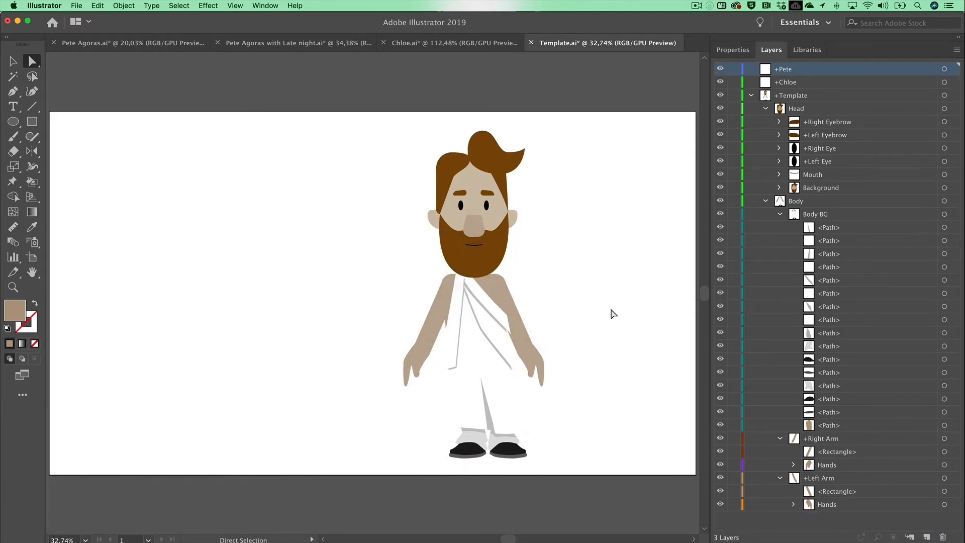
Save the document as a new Adobe Illustrator file named Pete Demo2.ai with the Illustrator CC version options.
{"action": "left_click", "coordinate": [75, 5]}
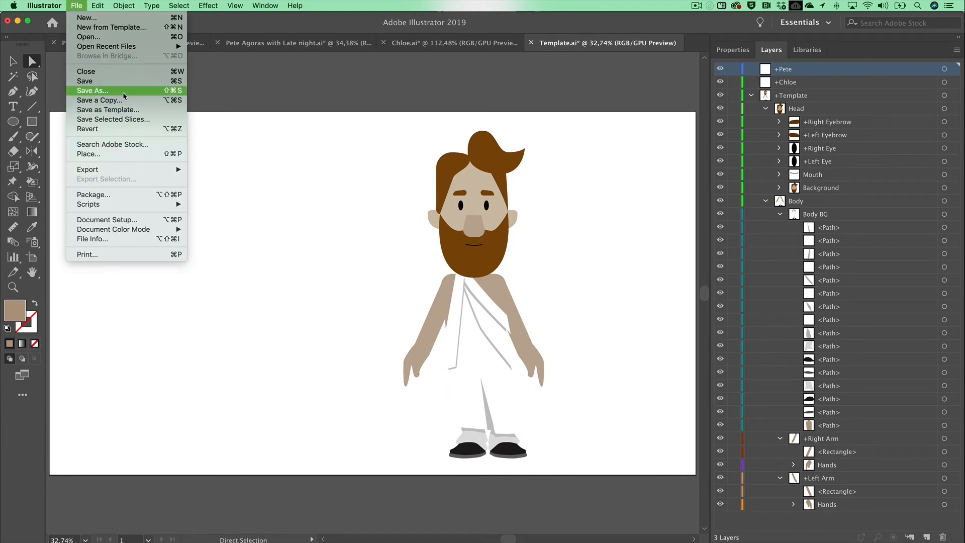
{"action": "left_click", "coordinate": [122, 92]}
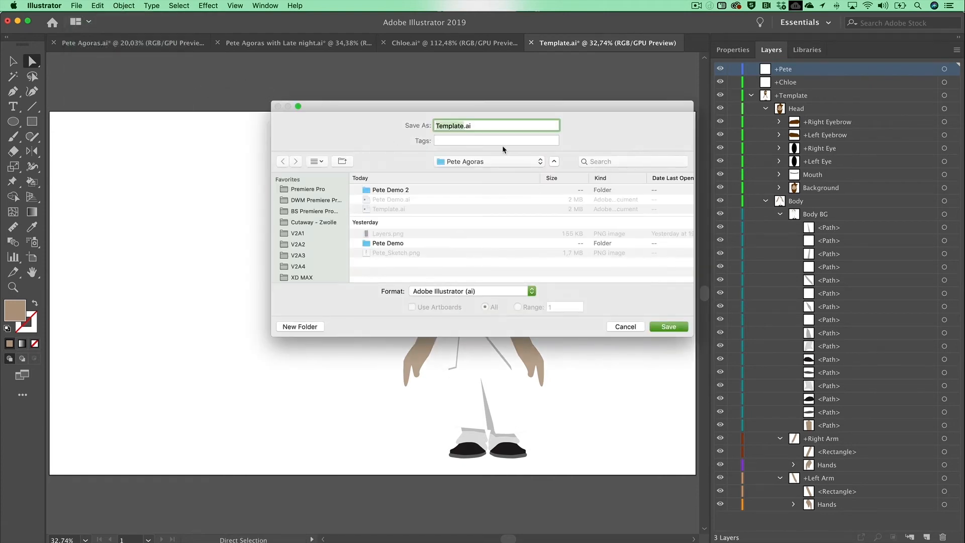
{"action": "type", "text": "Pete Demo"}
{"action": "key", "text": "Return"}
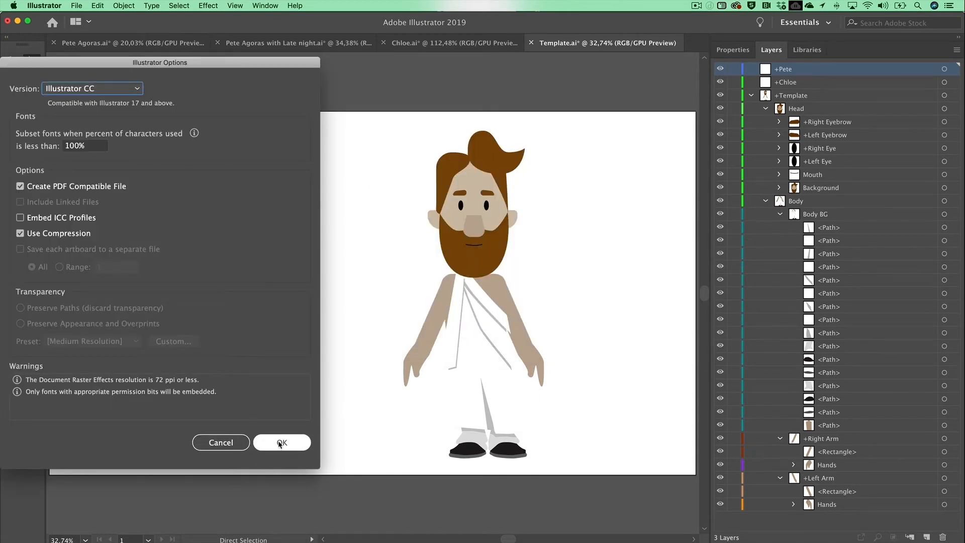
{"action": "left_click", "coordinate": [276, 442]}
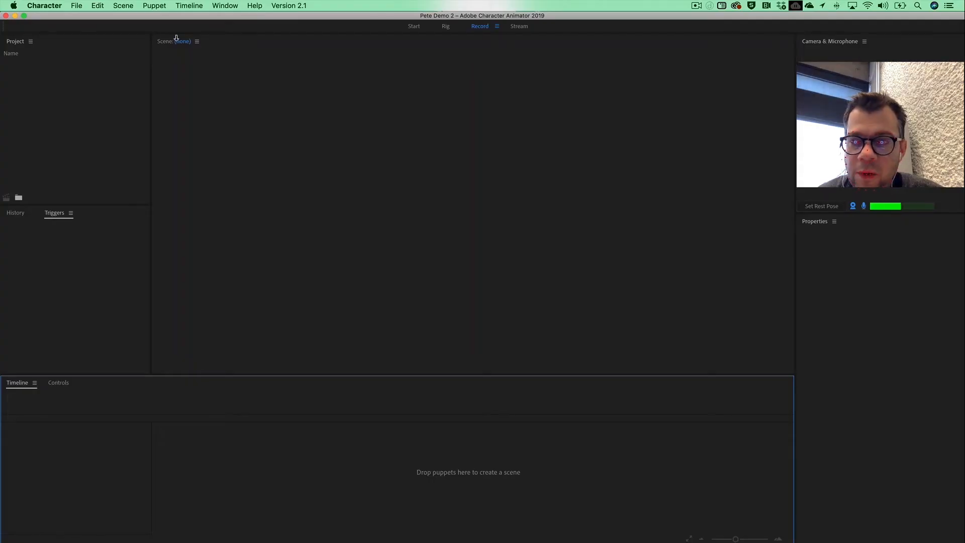
Switch to Character Animator and import Pete Demo2.ai from the Pete Agoras folder into the empty project.
{"action": "left_click", "coordinate": [103, 118]}
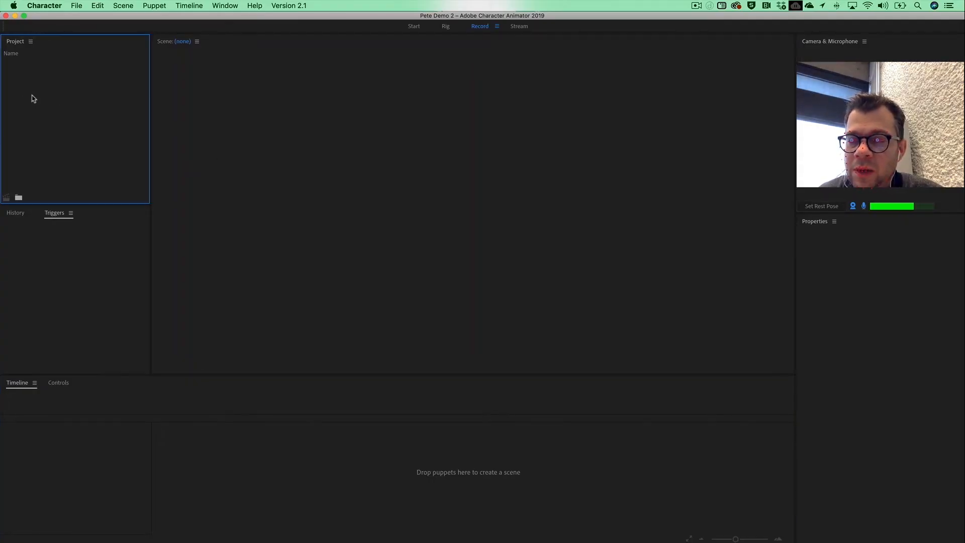
{"action": "double_click", "coordinate": [56, 117]}
{"action": "left_click", "coordinate": [416, 161]}
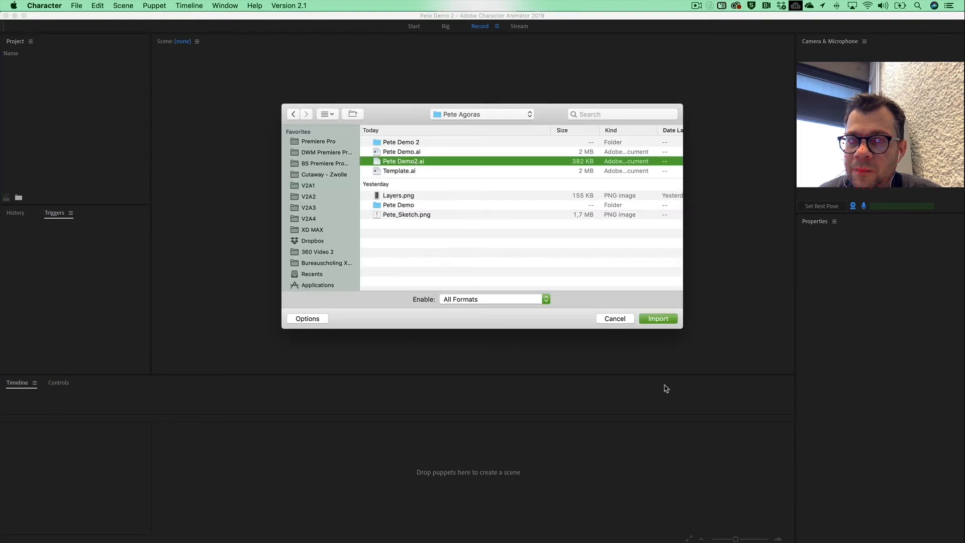
{"action": "left_click", "coordinate": [659, 318]}
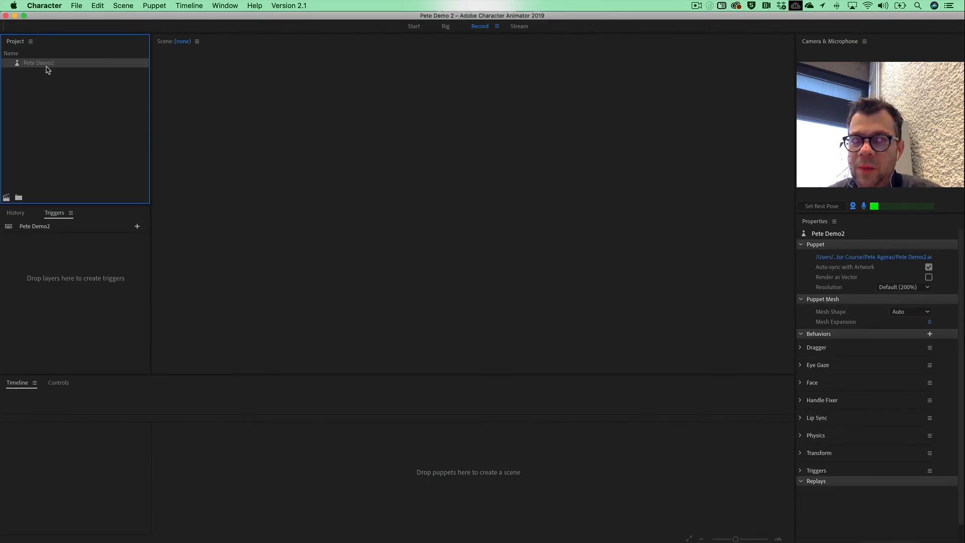
Create a scene by placing the Pete Demo2 puppet in the timeline and preview it in Record mode.
{"action": "left_click_drag", "start_coordinate": [47, 65], "coordinate": [72, 471]}
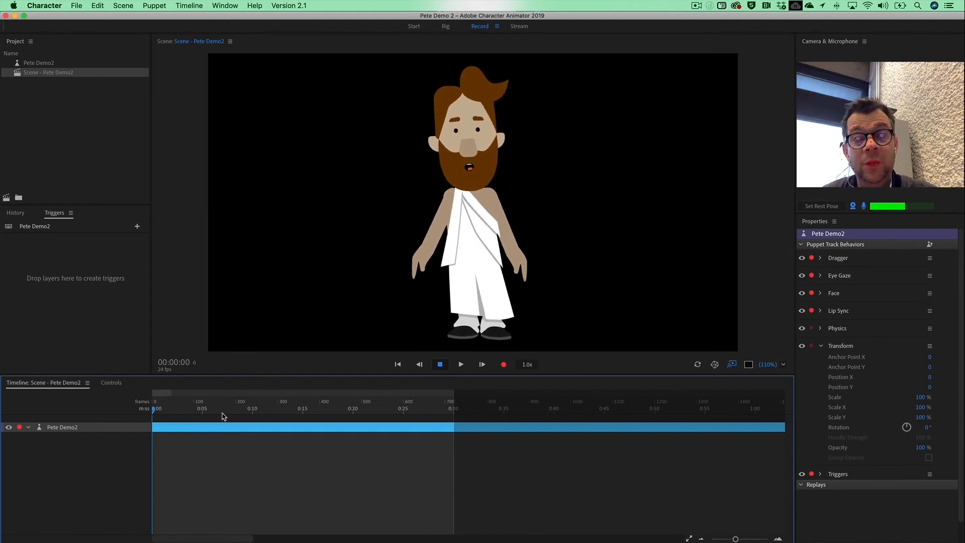
{"action": "left_click", "coordinate": [445, 26]}
{"action": "left_click", "coordinate": [478, 26]}
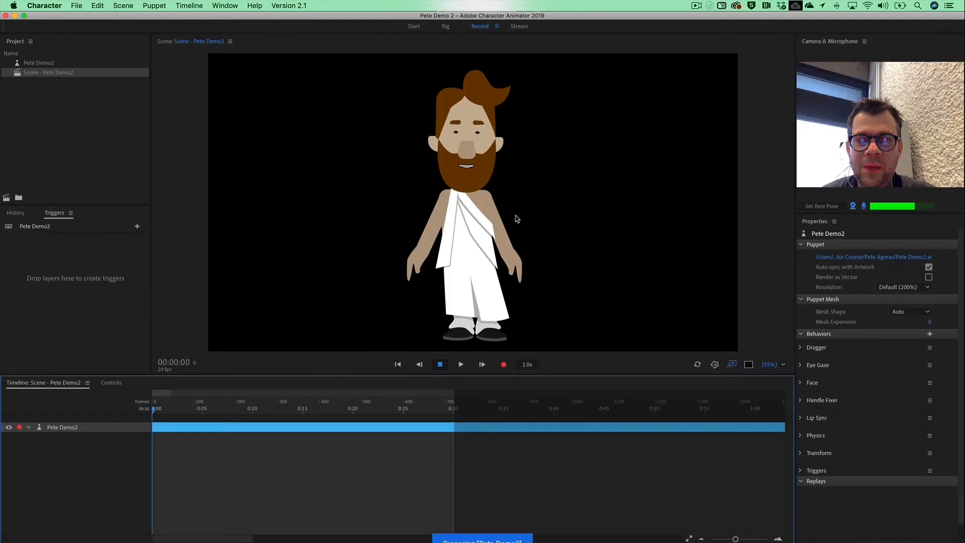
Pin the Body layer at both feet and the neck with the Pin tool and preview the puppet in Record mode.
{"action": "left_click", "coordinate": [445, 26]}
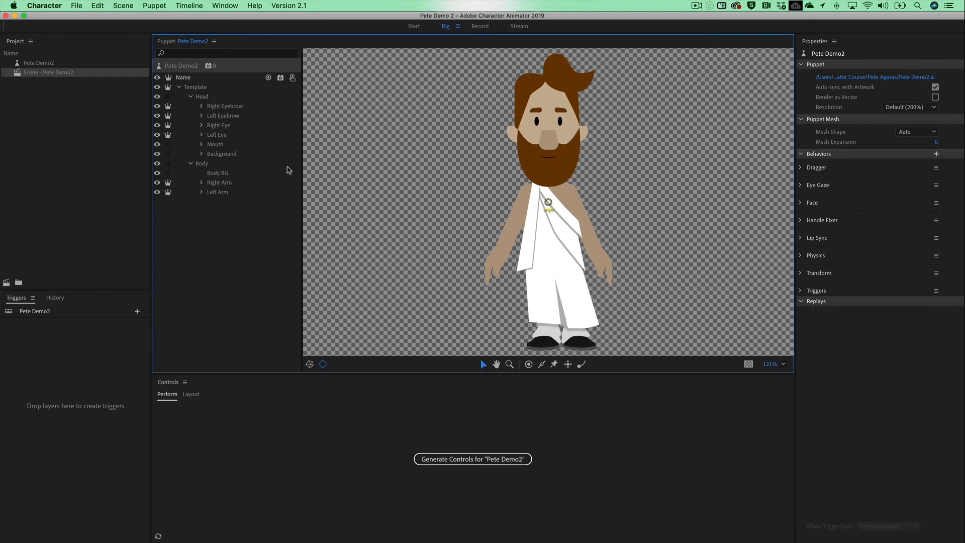
{"action": "left_click", "coordinate": [201, 164]}
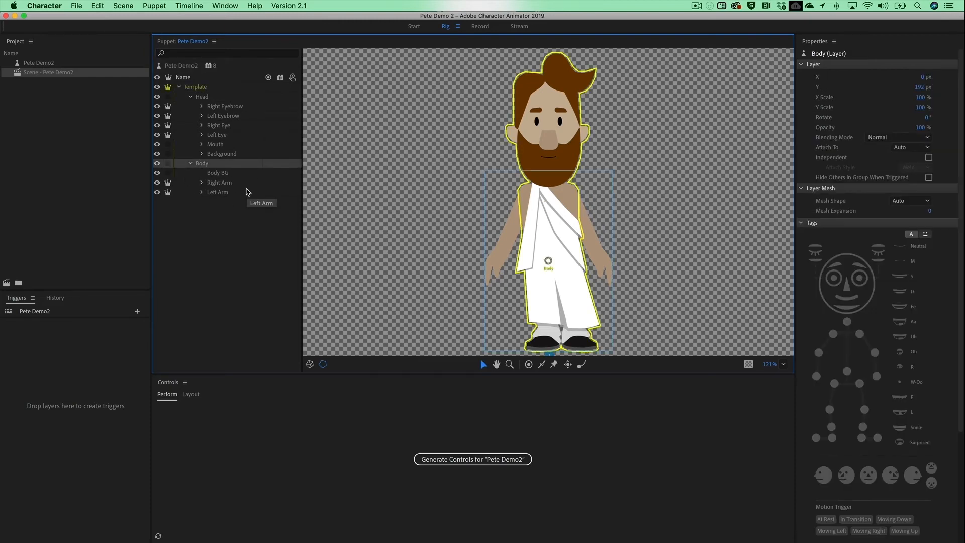
{"action": "left_click", "coordinate": [555, 365]}
{"action": "left_click", "coordinate": [545, 340]}
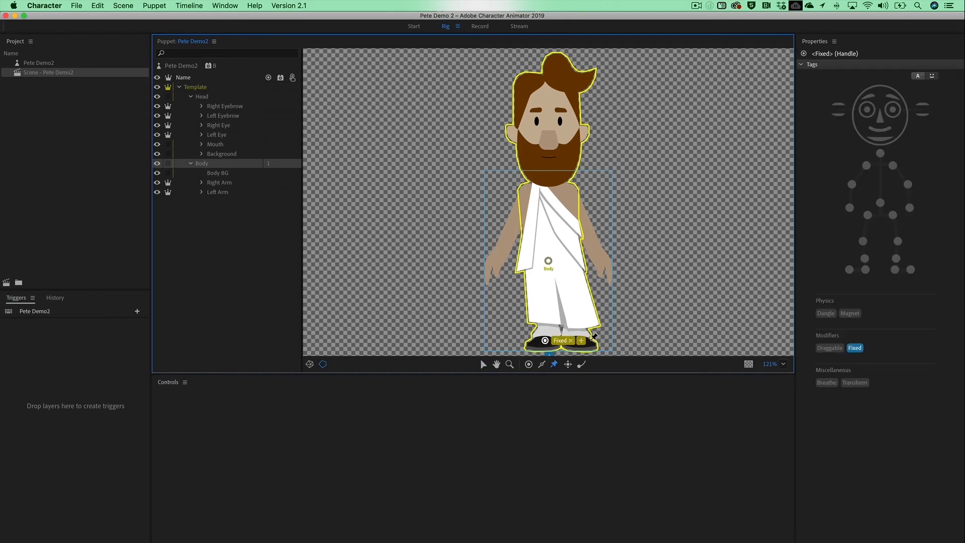
{"action": "left_click", "coordinate": [589, 341]}
{"action": "left_click", "coordinate": [550, 195]}
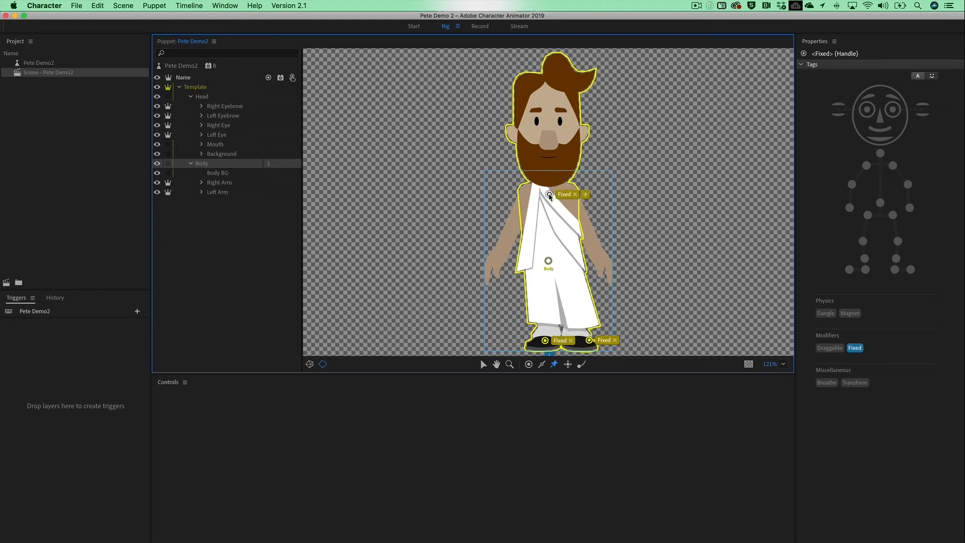
{"action": "left_click", "coordinate": [482, 30]}
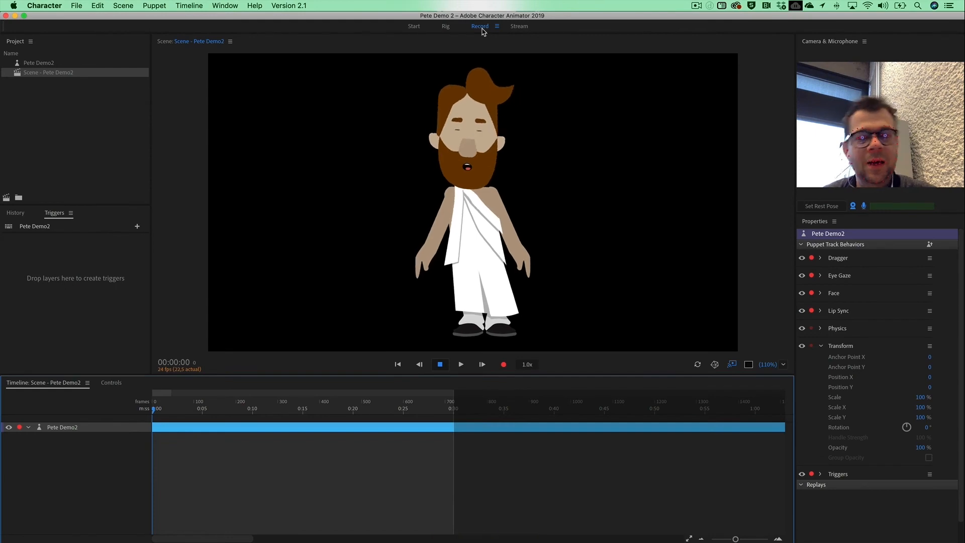
Add a stick across the upper chest of the Body layer, over the neck pin, with the Stick tool.
{"action": "left_click", "coordinate": [445, 28]}
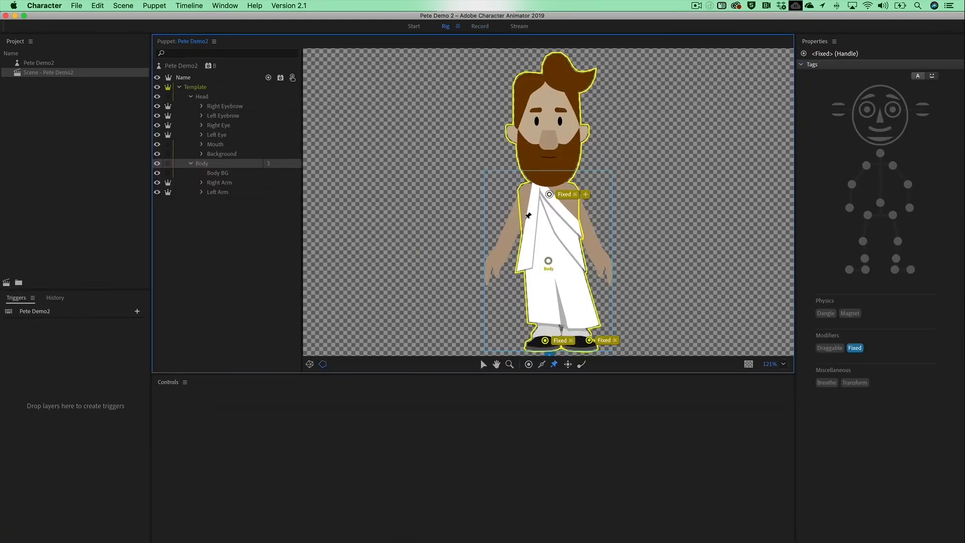
{"action": "left_click", "coordinate": [542, 365]}
{"action": "mouse_move", "coordinate": [548, 195]}
{"action": "left_mouse_down"}
{"action": "mouse_move", "coordinate": [521, 195]}
{"action": "mouse_move", "coordinate": [576, 189]}
{"action": "left_mouse_up"}
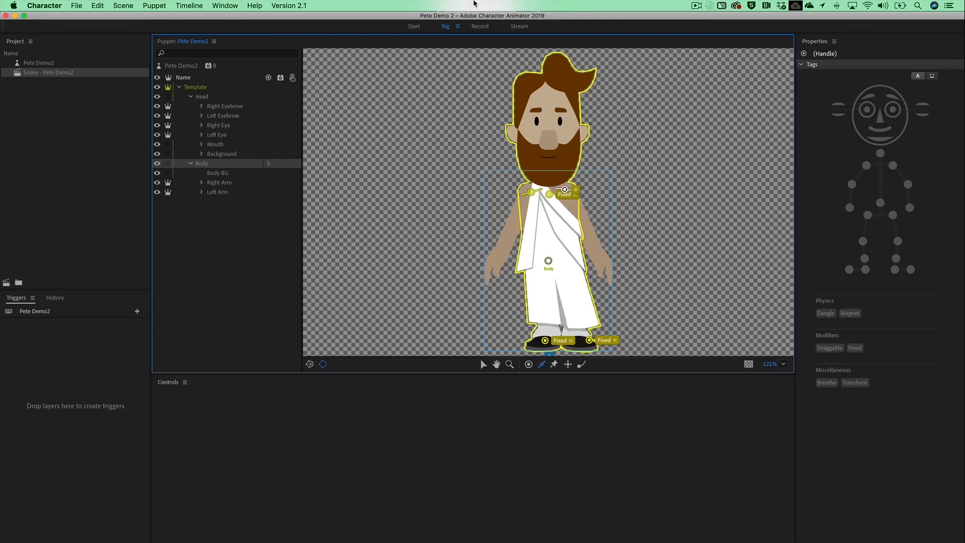
Preview the puppet in Record mode and set the camera's rest pose.
{"action": "left_click", "coordinate": [479, 27]}
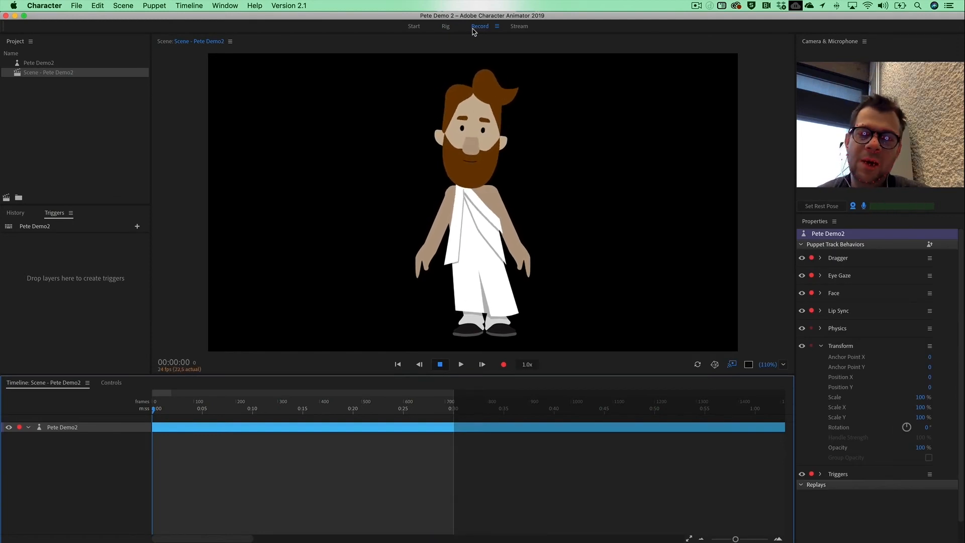
{"action": "left_click", "coordinate": [822, 206]}
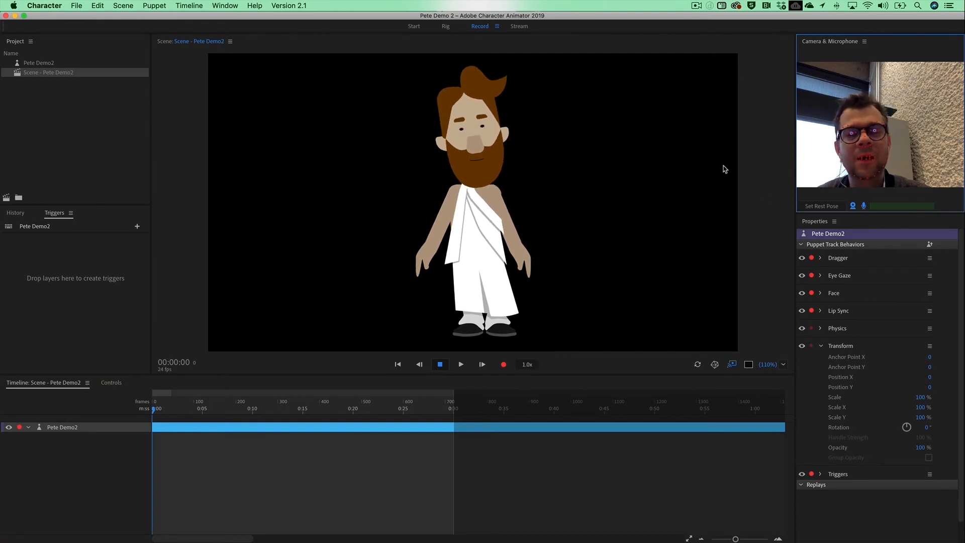
{"action": "left_click", "coordinate": [481, 27]}
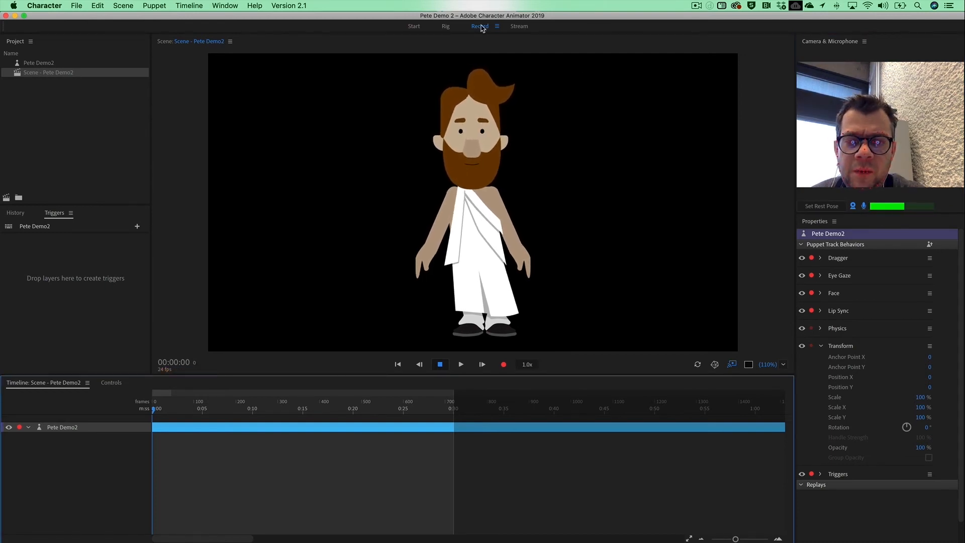
Switch to Illustrator, expand both eye layers and rename the ellipse inside +Right Eye as +Right Pupil.
{"action": "left_click", "coordinate": [447, 27]}
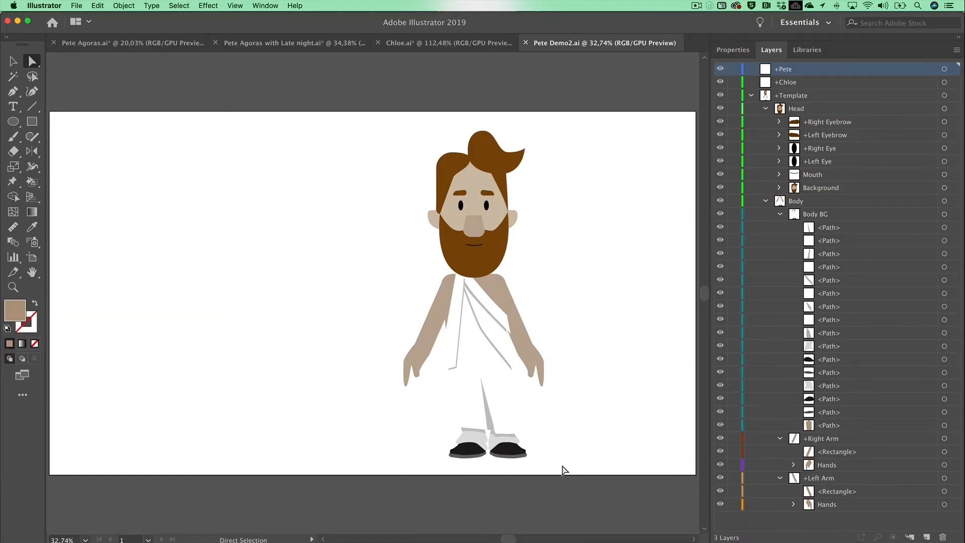
{"action": "left_click", "coordinate": [780, 148]}
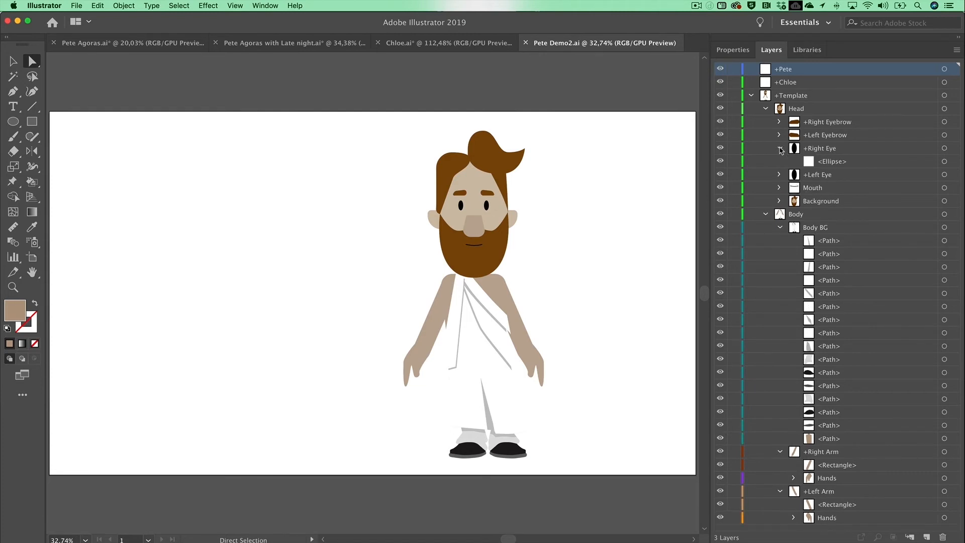
{"action": "left_click", "coordinate": [779, 175]}
{"action": "double_click", "coordinate": [831, 162]}
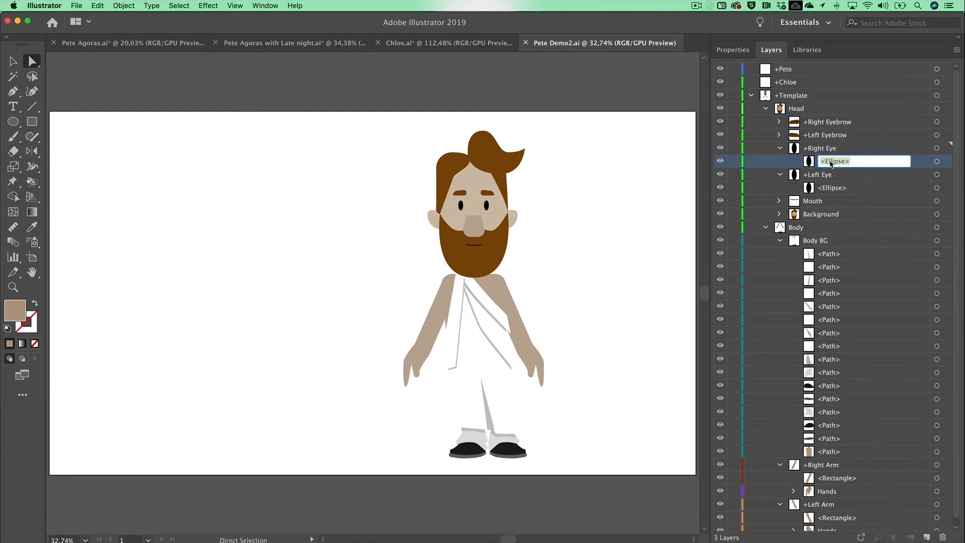
{"action": "type", "text": "+Right Pupil"}
{"action": "key", "text": "Return"}
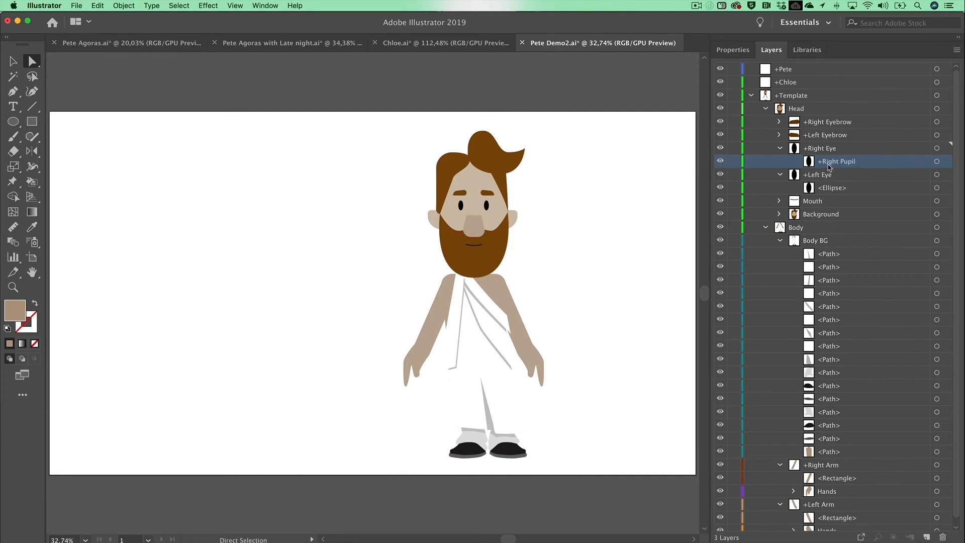
Rename the ellipse inside the +Left Eye layer as + Left Pupil.
{"action": "double_click", "coordinate": [831, 188]}
{"action": "type", "text": "+ Left Pupil"}
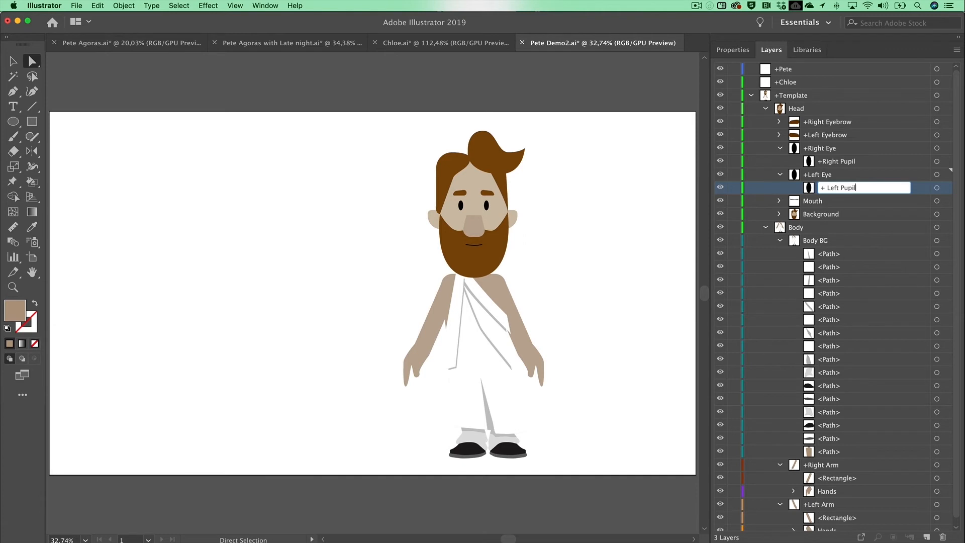
{"action": "key", "text": "Return"}
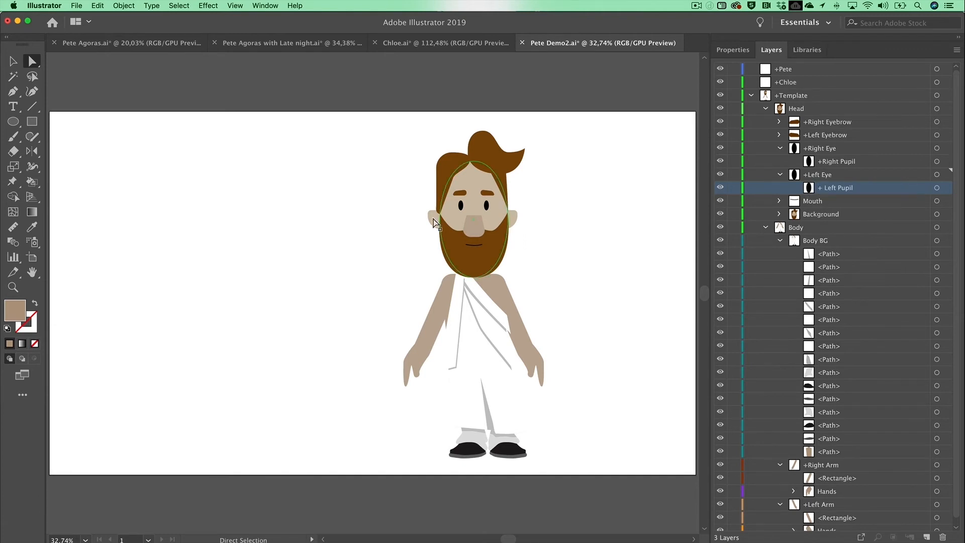
Draw a horizontal line about 26 px long across the middle of the left pupil in the +Left Eye layer.
{"action": "left_click", "coordinate": [36, 107]}
{"action": "scroll", "coordinate": [481, 208], "scroll_direction": "up", "scroll_amount": 5}
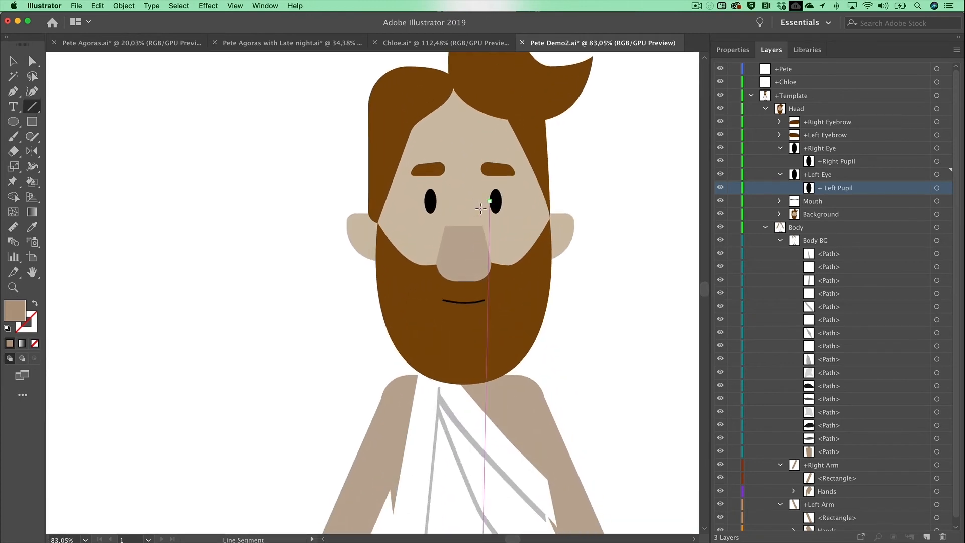
{"action": "scroll", "coordinate": [481, 209], "scroll_direction": "up", "scroll_amount": 2}
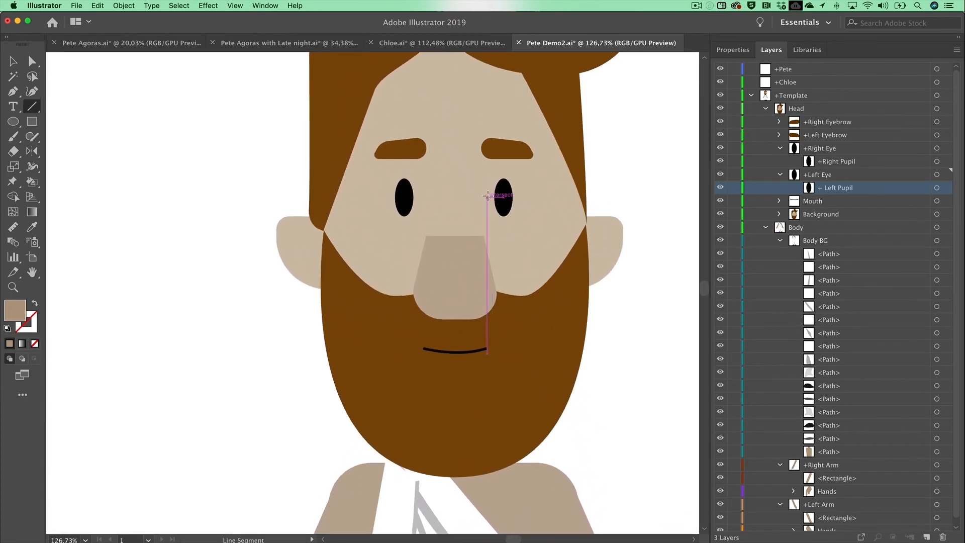
{"action": "left_click_drag", "start_coordinate": [487, 195], "coordinate": [522, 196]}
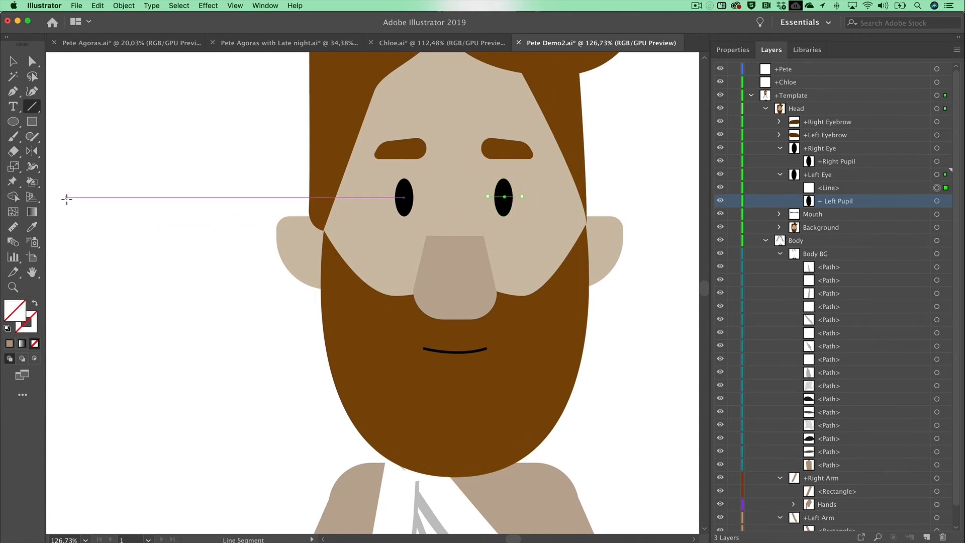
Give the line across the left pupil the pupil's black as its stroke with no fill, and thicken the stroke.
{"action": "left_click", "coordinate": [39, 228]}
{"action": "left_click", "coordinate": [500, 195]}
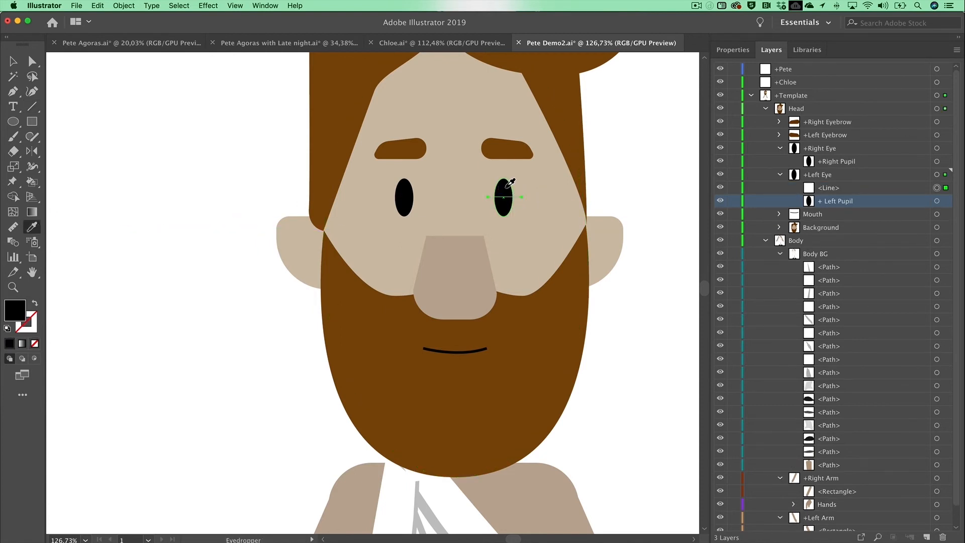
{"action": "left_click", "coordinate": [35, 304]}
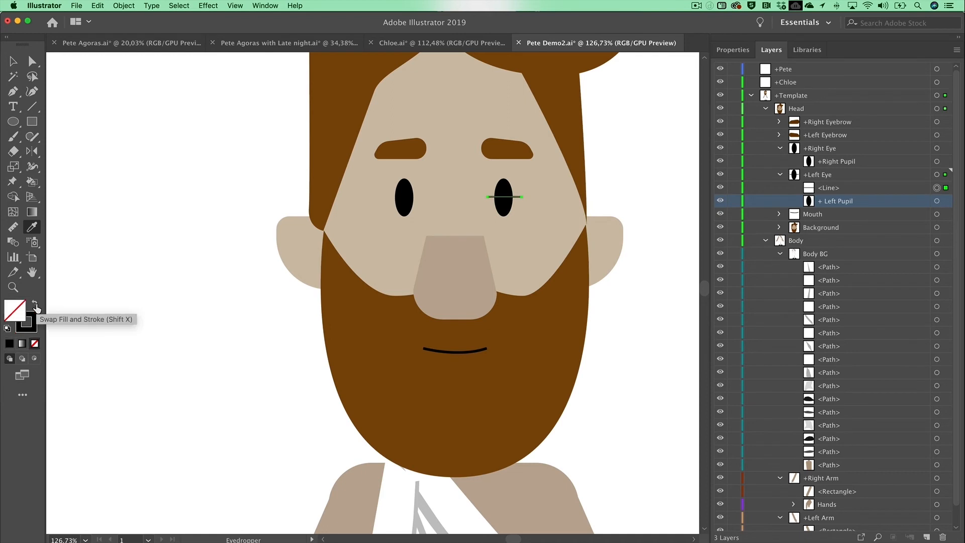
{"action": "left_click", "coordinate": [13, 60]}
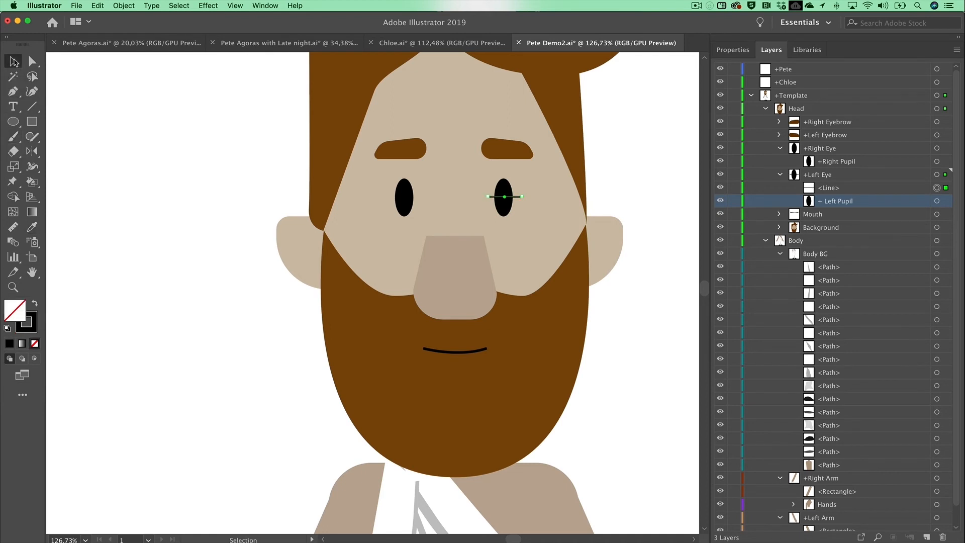
{"action": "left_click", "coordinate": [733, 50]}
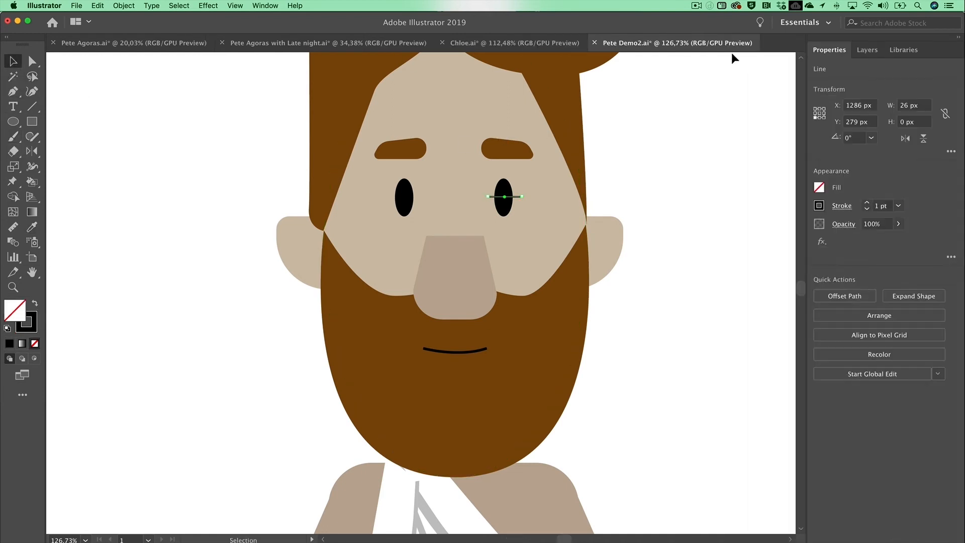
{"action": "left_click", "coordinate": [867, 202]}
{"action": "left_click", "coordinate": [867, 49]}
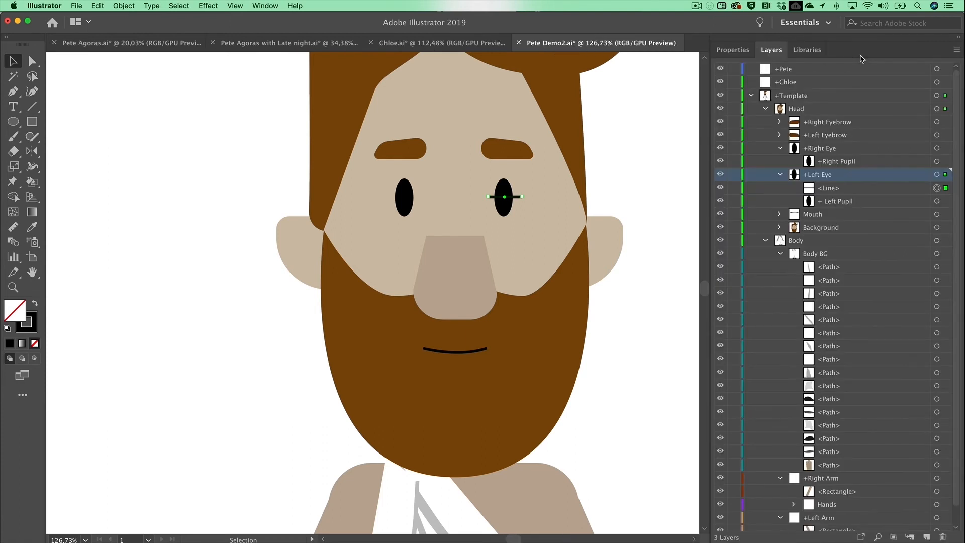
Rename the line in the +Left Eye layer as Blink.
{"action": "double_click", "coordinate": [830, 188]}
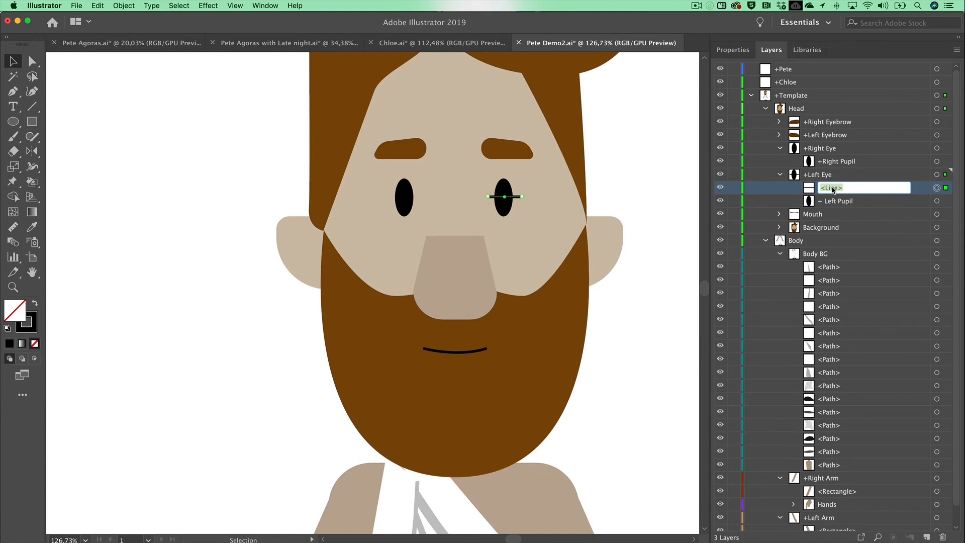
{"action": "type", "text": "Blink"}
{"action": "key", "text": "Return"}
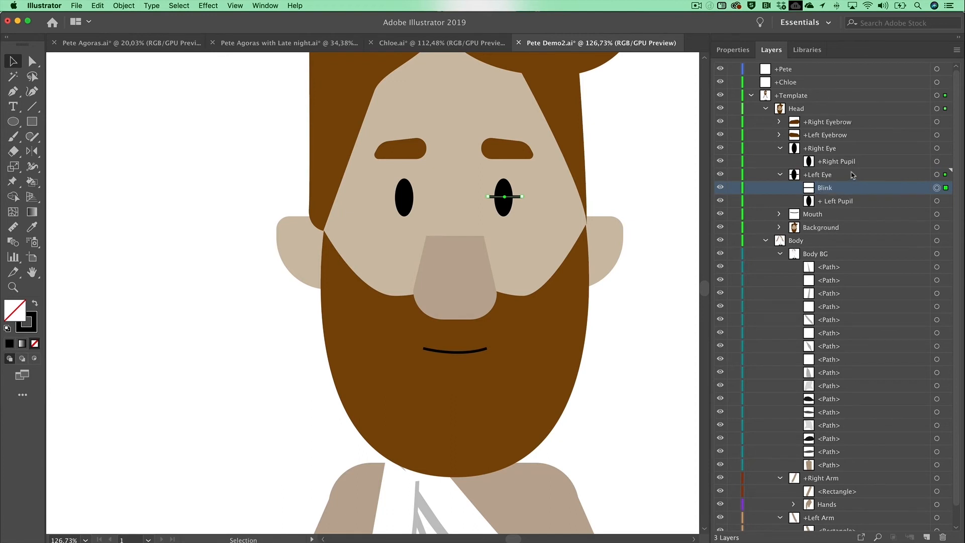
Duplicate the Blink line, put the copy in the +Right Eye layer and move it over the right pupil.
{"action": "left_click_drag", "start_coordinate": [829, 192], "coordinate": [928, 537]}
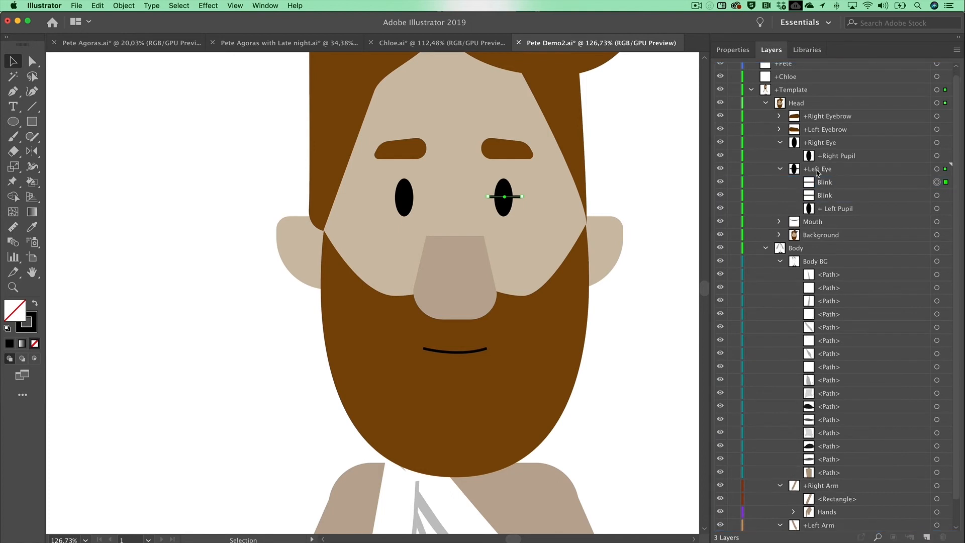
{"action": "left_click_drag", "start_coordinate": [813, 184], "coordinate": [825, 144]}
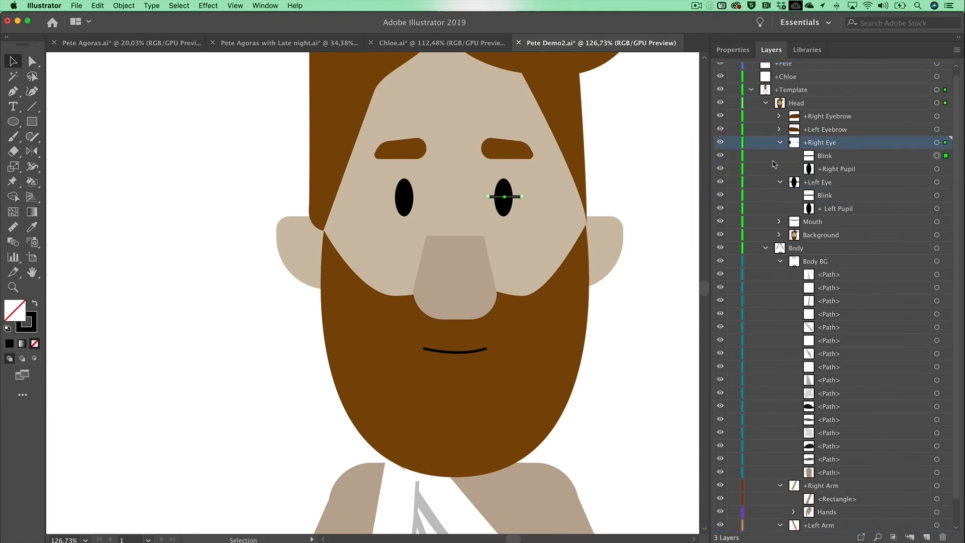
{"action": "left_click", "coordinate": [946, 157]}
{"action": "left_click_drag", "start_coordinate": [514, 200], "coordinate": [411, 202]}
Hide the Blink lines in both eye layers and save the document.
{"action": "left_click", "coordinate": [211, 176]}
{"action": "key", "text": "super+s"}
{"action": "left_click", "coordinate": [721, 196]}
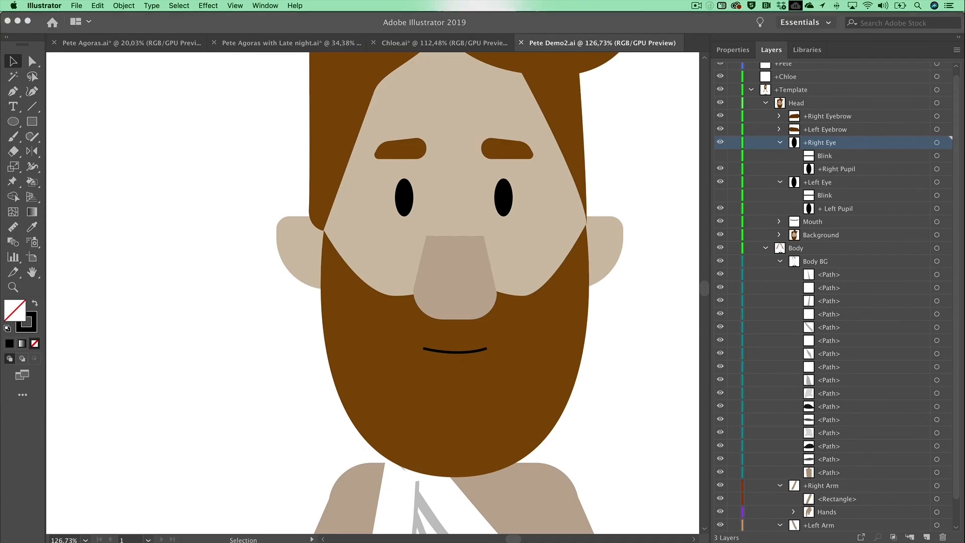
Switch to Character Animator, preview the updated puppet in Record mode and return to Rig mode.
{"action": "key", "text": "super+Tab"}
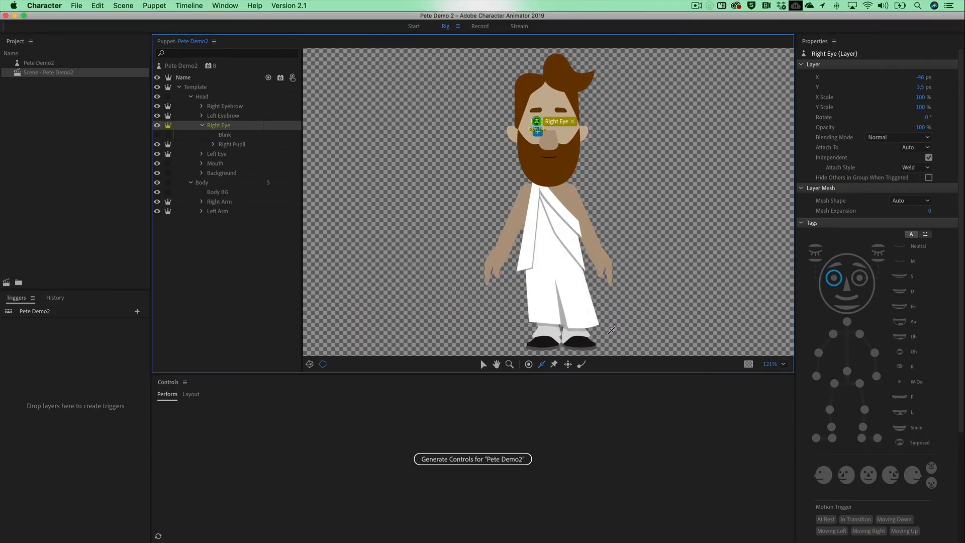
{"action": "left_click", "coordinate": [480, 27]}
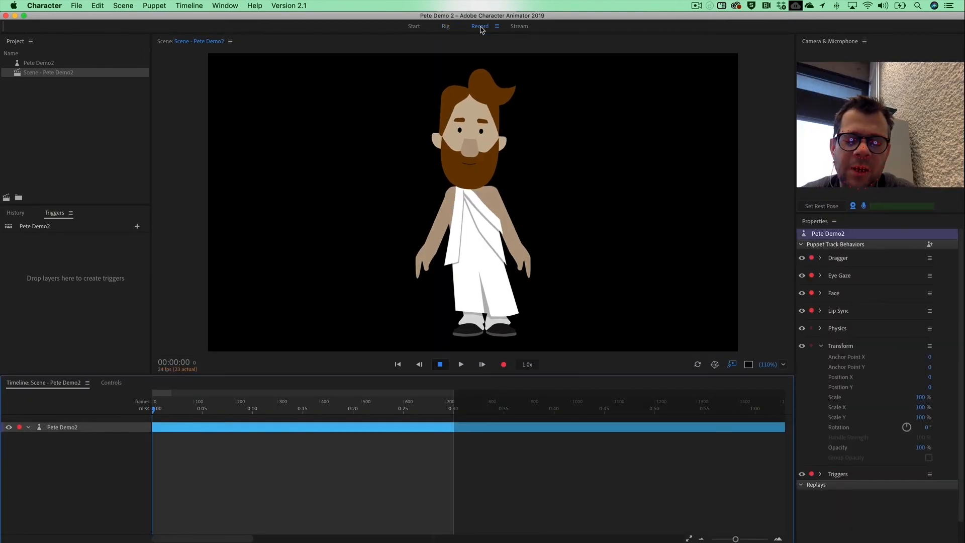
{"action": "left_click", "coordinate": [446, 26]}
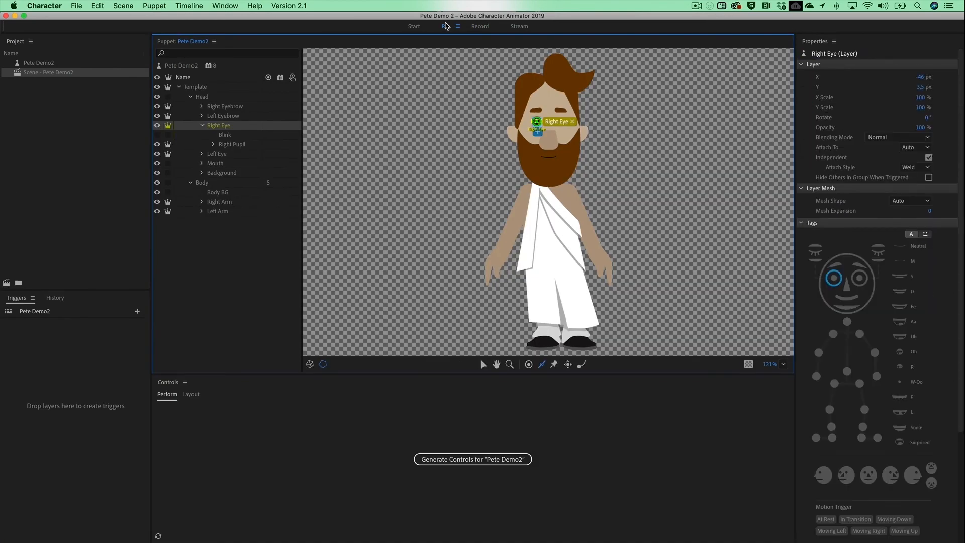
Tag the Blink layers in Right Eye and Left Eye as right and left blink, and preview the puppet in Record mode.
{"action": "left_click", "coordinate": [226, 136]}
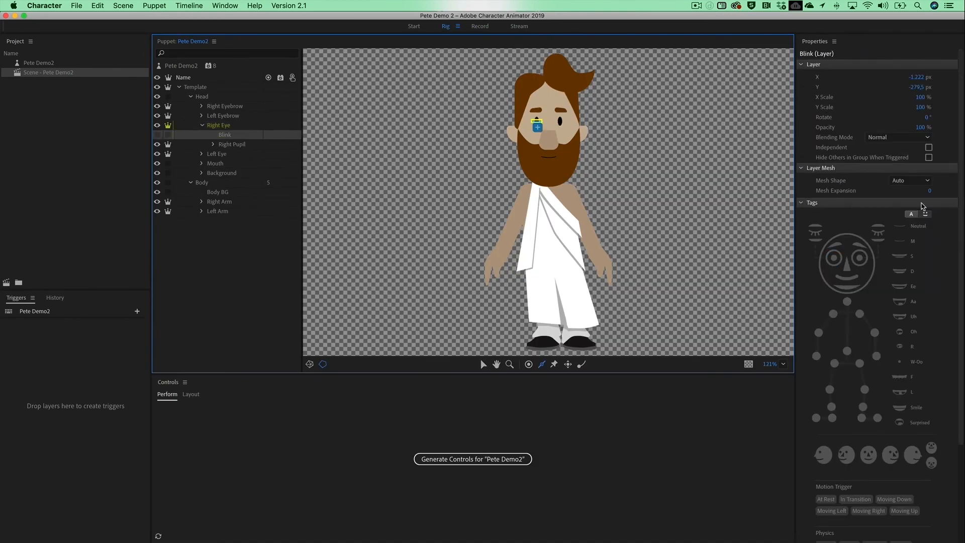
{"action": "left_click", "coordinate": [817, 233]}
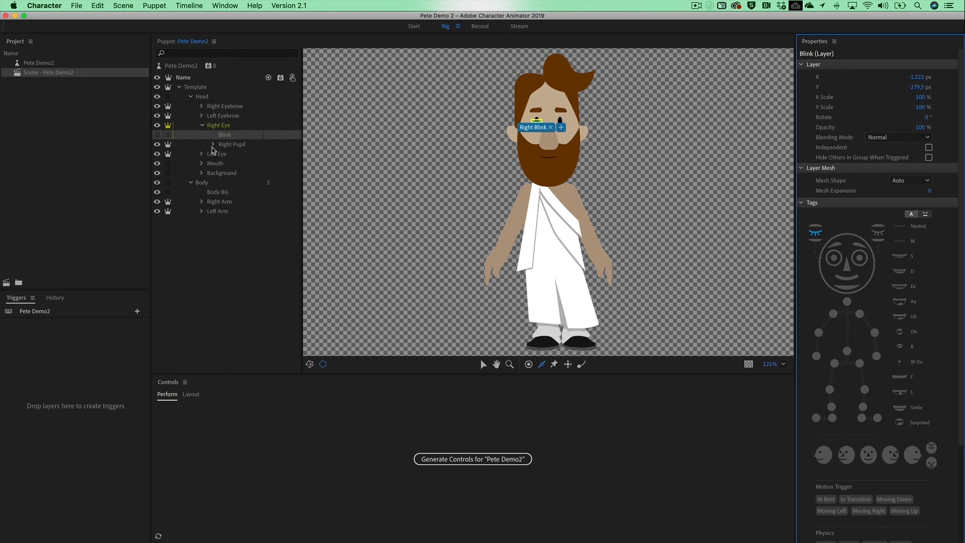
{"action": "left_click", "coordinate": [202, 155]}
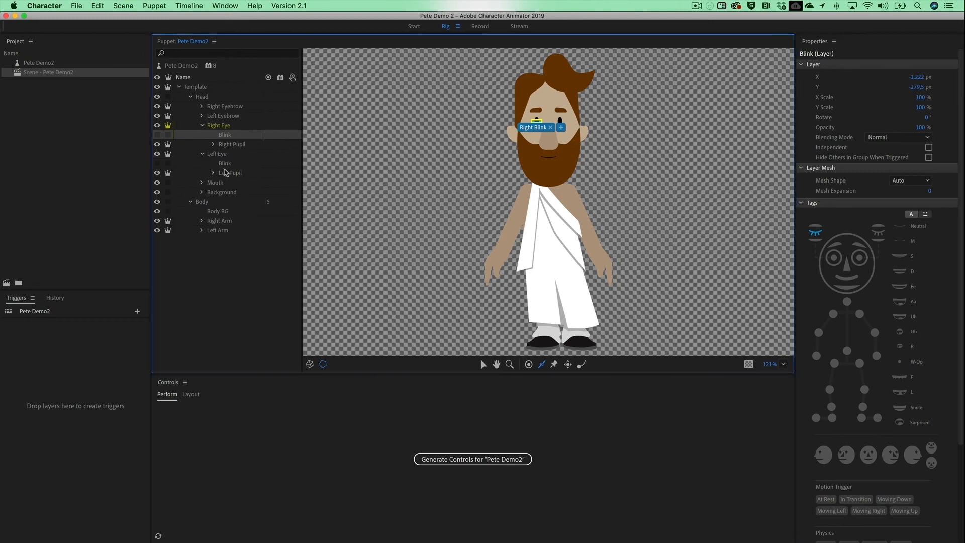
{"action": "left_click", "coordinate": [224, 163]}
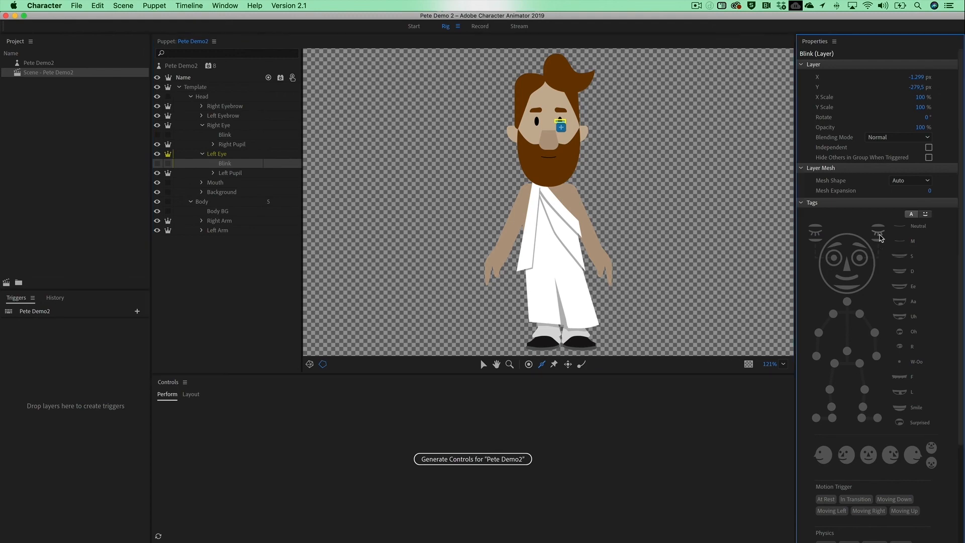
{"action": "left_click", "coordinate": [880, 238]}
{"action": "left_click", "coordinate": [480, 27]}
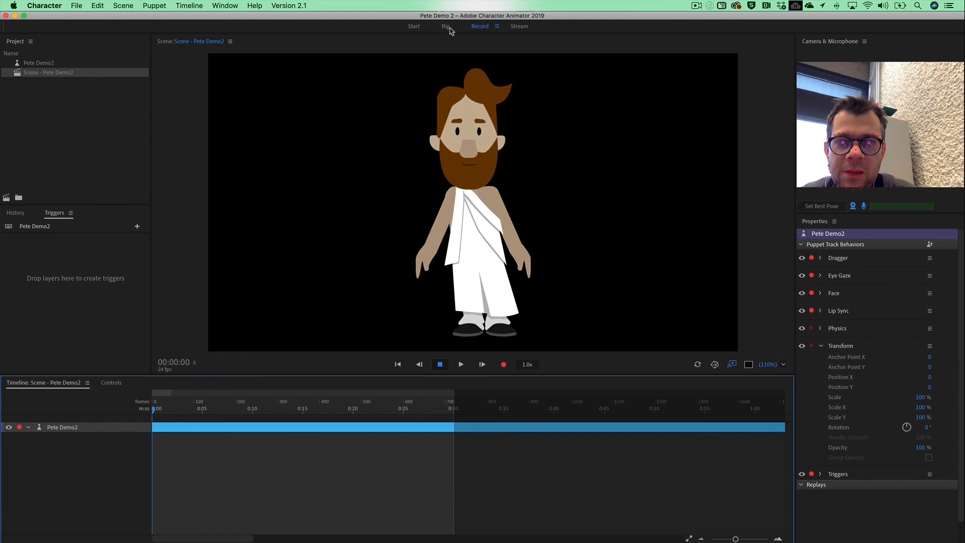
Import the Greece.ai artwork into the project, finding it with a file name search for "greece".
{"action": "double_click", "coordinate": [67, 133]}
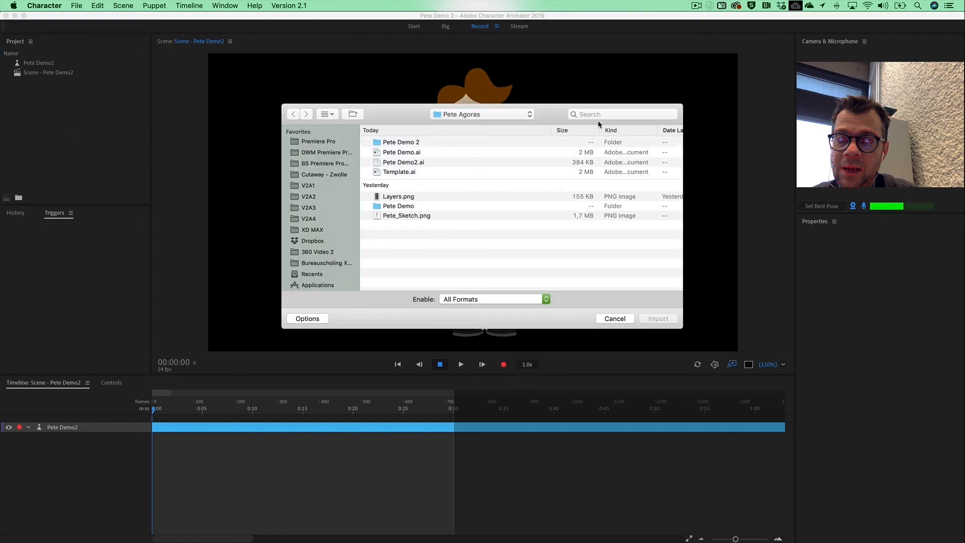
{"action": "left_click", "coordinate": [621, 114]}
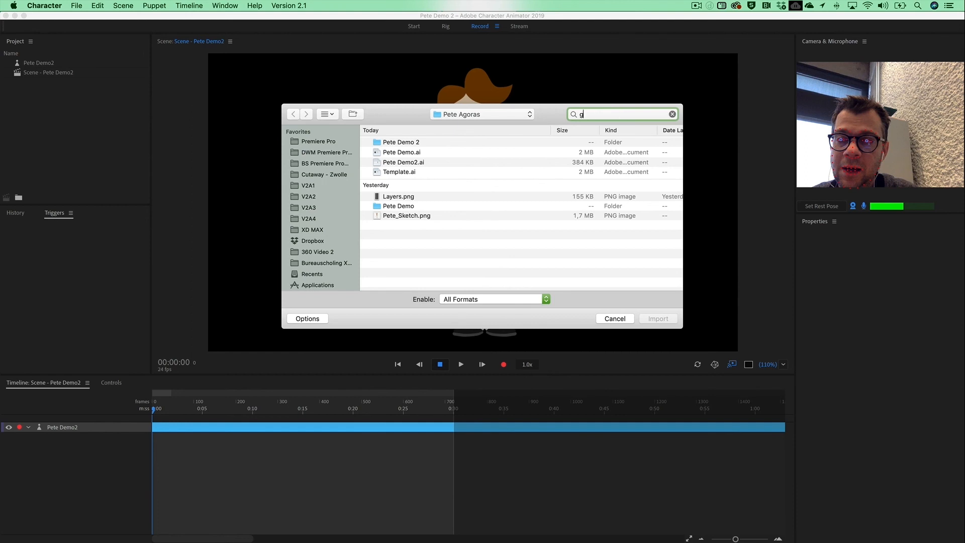
{"action": "type", "text": "greece"}
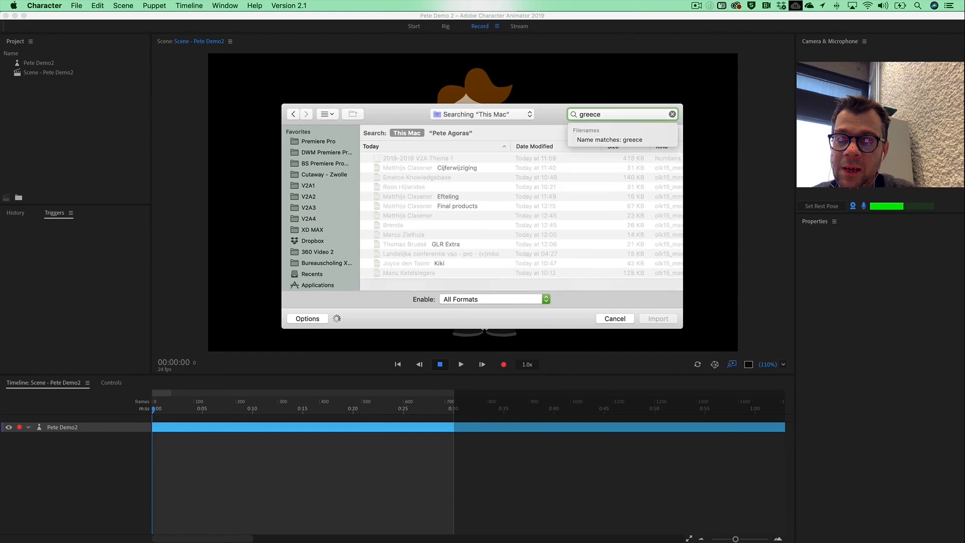
{"action": "left_click", "coordinate": [613, 141]}
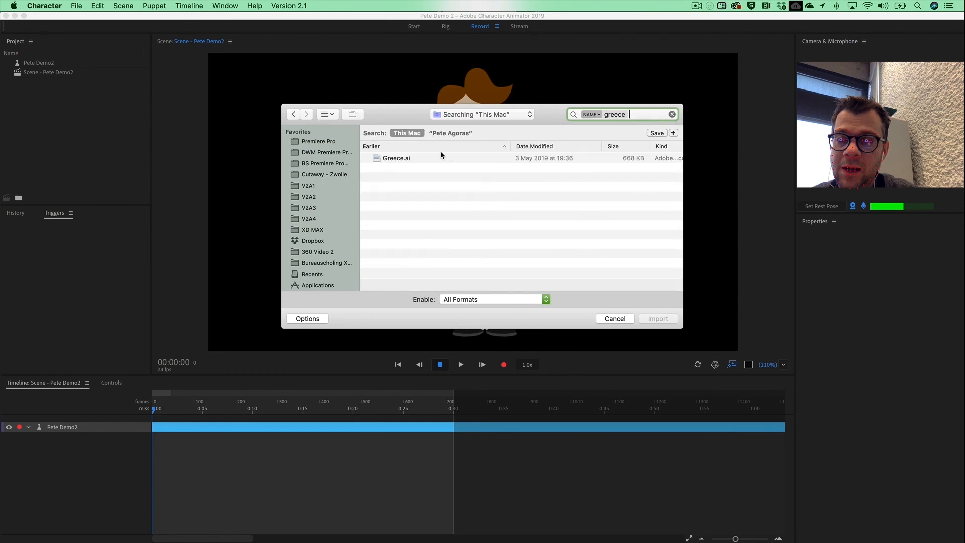
{"action": "left_click", "coordinate": [412, 159]}
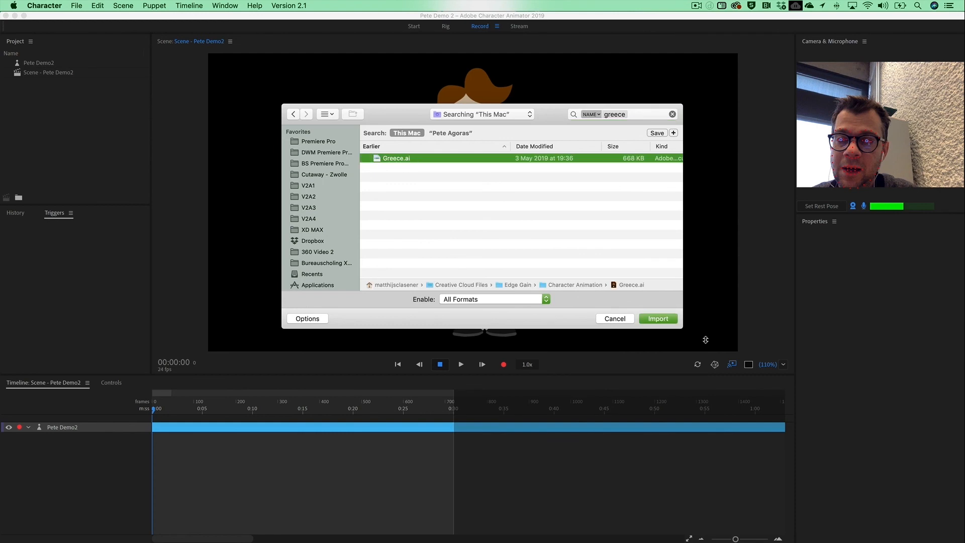
{"action": "left_click", "coordinate": [662, 320]}
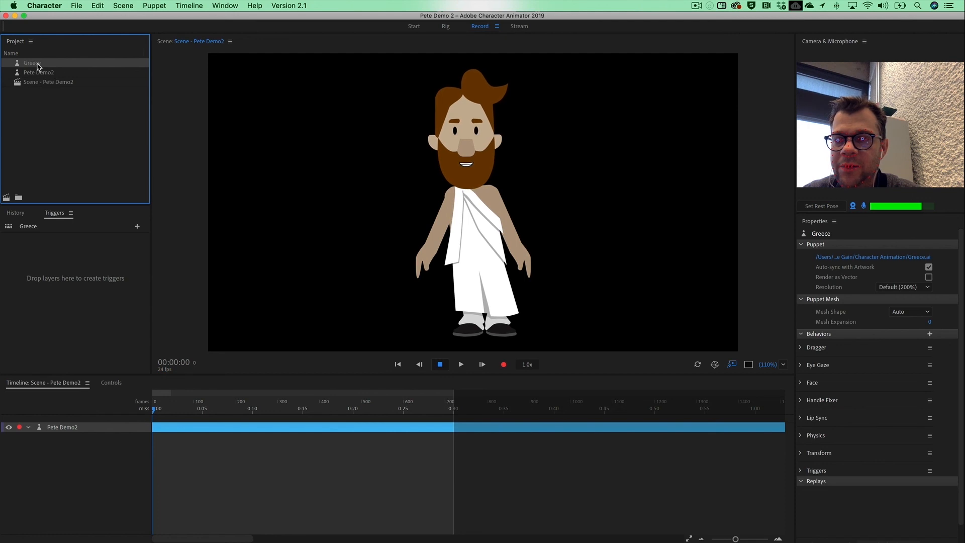
Place Greece beneath Pete Demo2 in the scene timeline and shift it to about X -20, Y -26 to fill the frame.
{"action": "left_click_drag", "start_coordinate": [38, 65], "coordinate": [101, 474]}
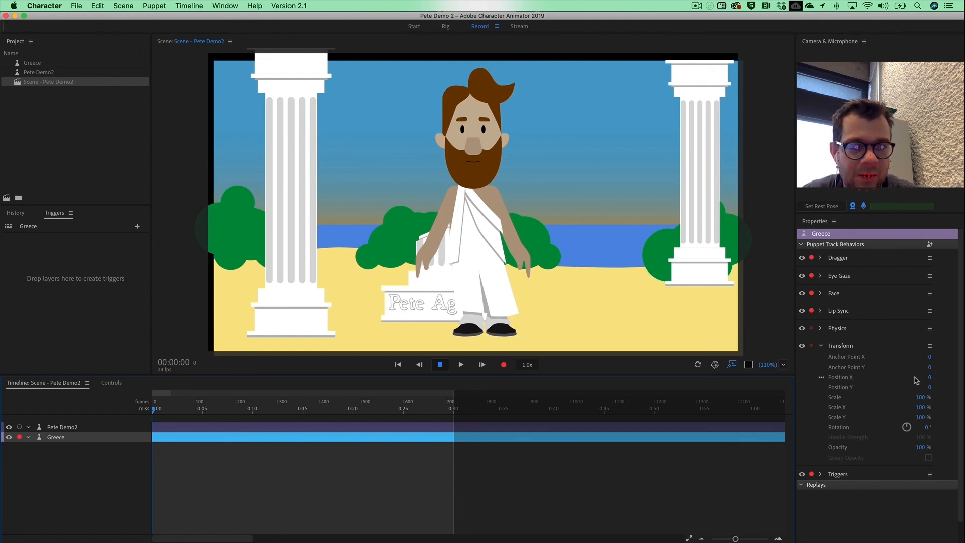
{"action": "mouse_move", "coordinate": [928, 379]}
{"action": "left_mouse_down"}
{"action": "mouse_move", "coordinate": [915, 375]}
{"action": "mouse_move", "coordinate": [924, 386]}
{"action": "mouse_move", "coordinate": [911, 385]}
{"action": "left_mouse_up"}
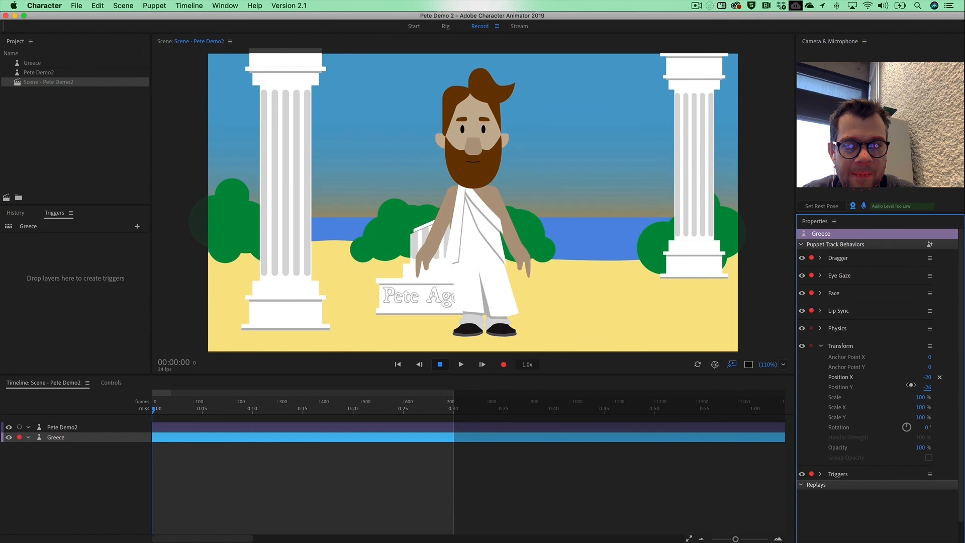
Move the Pete Demo2 puppet to Position X 370 and Position Y -36, beside the engraved pedestal.
{"action": "left_click", "coordinate": [74, 429]}
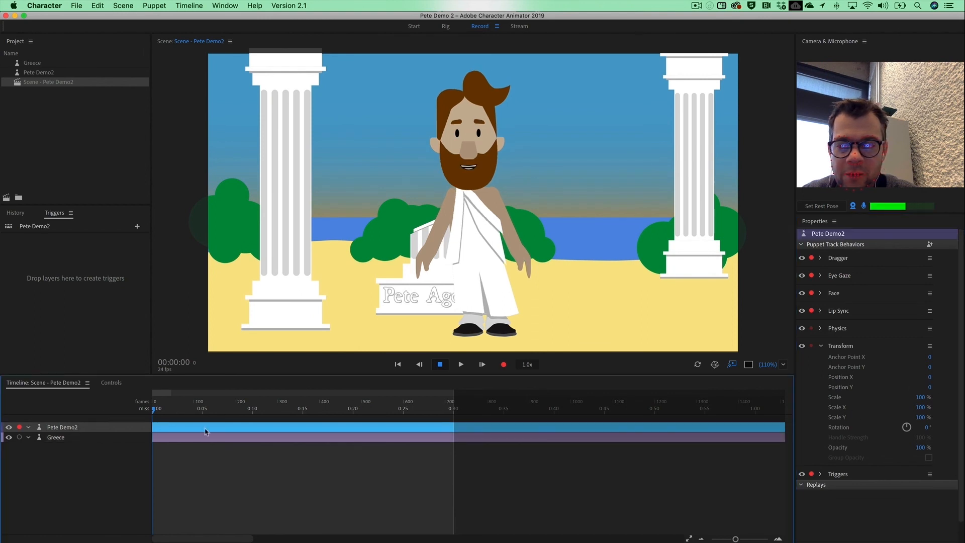
{"action": "left_click_drag", "start_coordinate": [930, 379], "coordinate": [963, 377]}
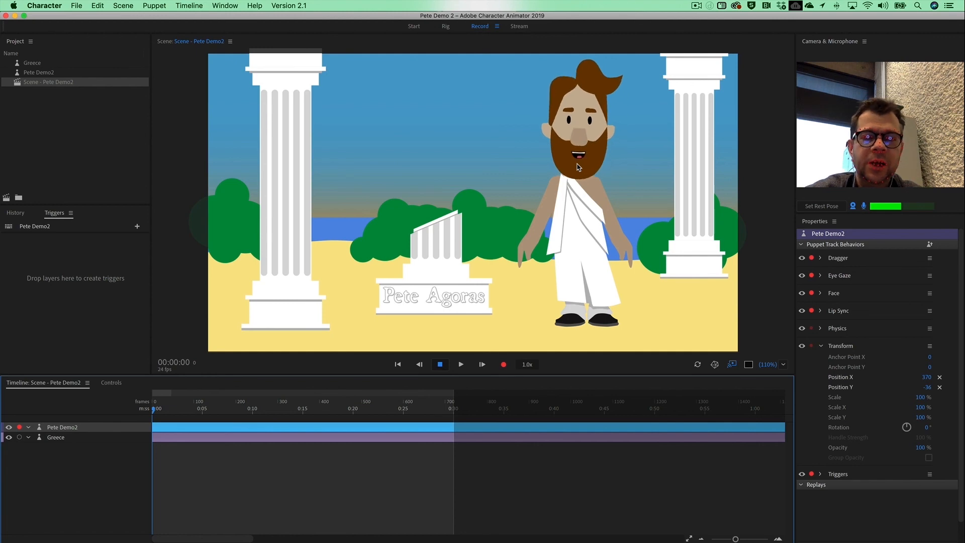
Lower the Head layer's handle to the chin in Rig mode and preview the head movement in Record mode.
{"action": "left_click", "coordinate": [445, 27]}
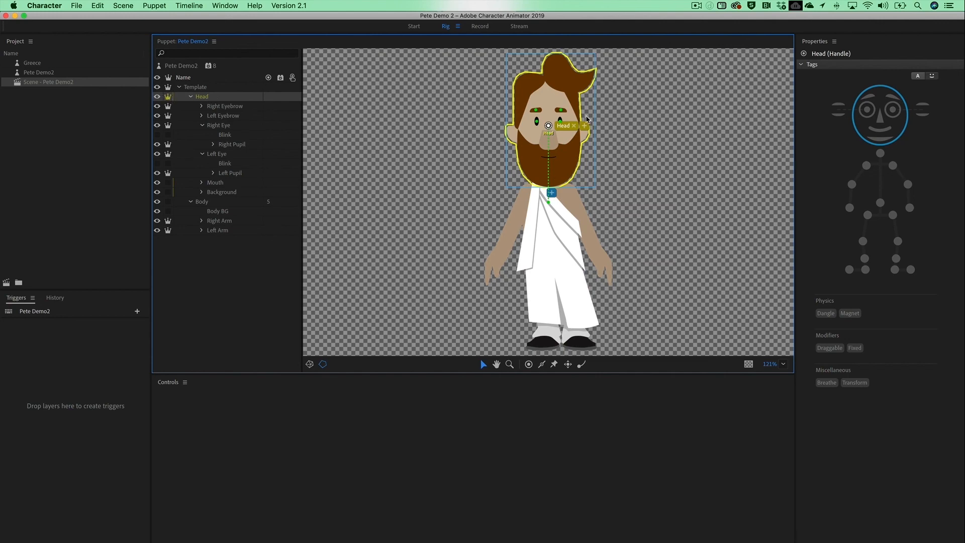
{"action": "left_click_drag", "start_coordinate": [549, 129], "coordinate": [552, 152]}
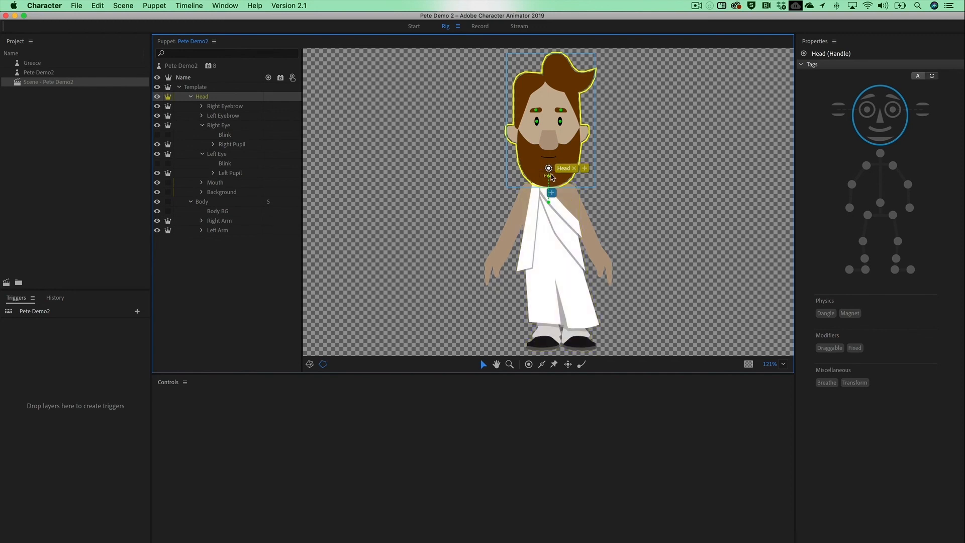
{"action": "left_click", "coordinate": [480, 28]}
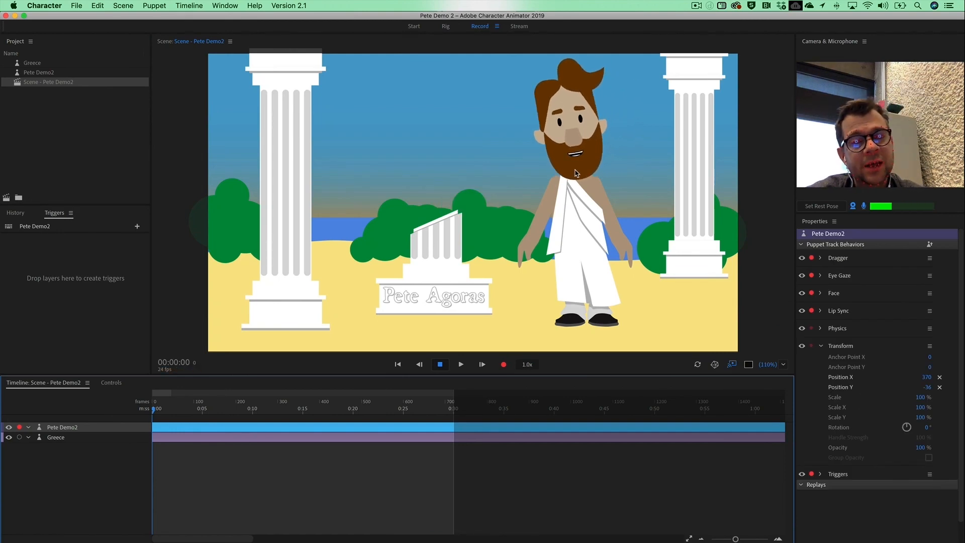
{"action": "left_click_drag", "start_coordinate": [929, 378], "coordinate": [962, 372]}
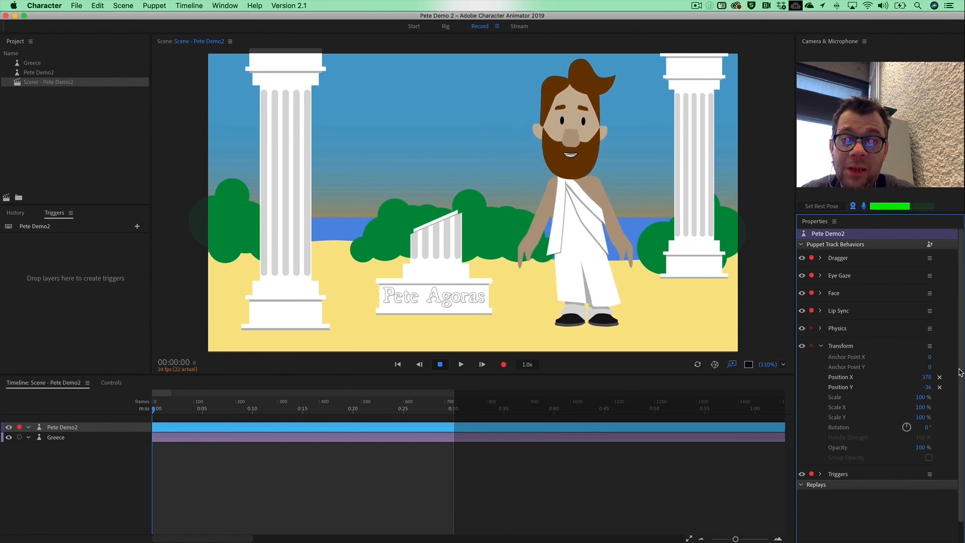